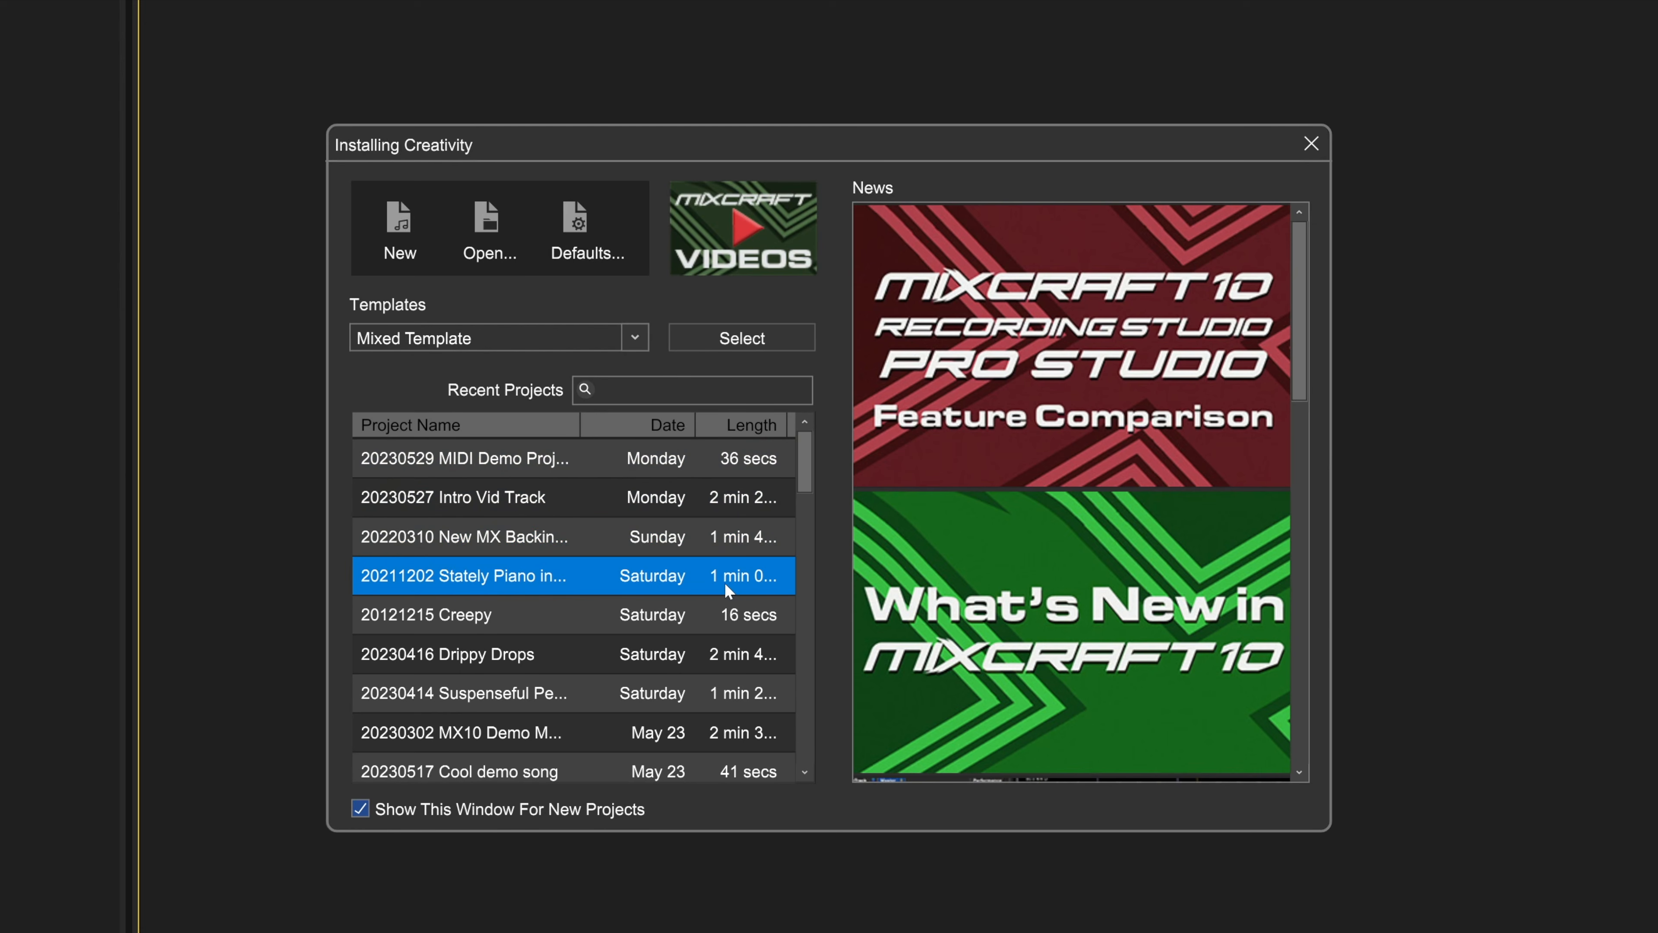
Step: Search the recent projects for "mx" and view the list of available project templates
{"action": "left_click", "coordinate": [722, 390]}
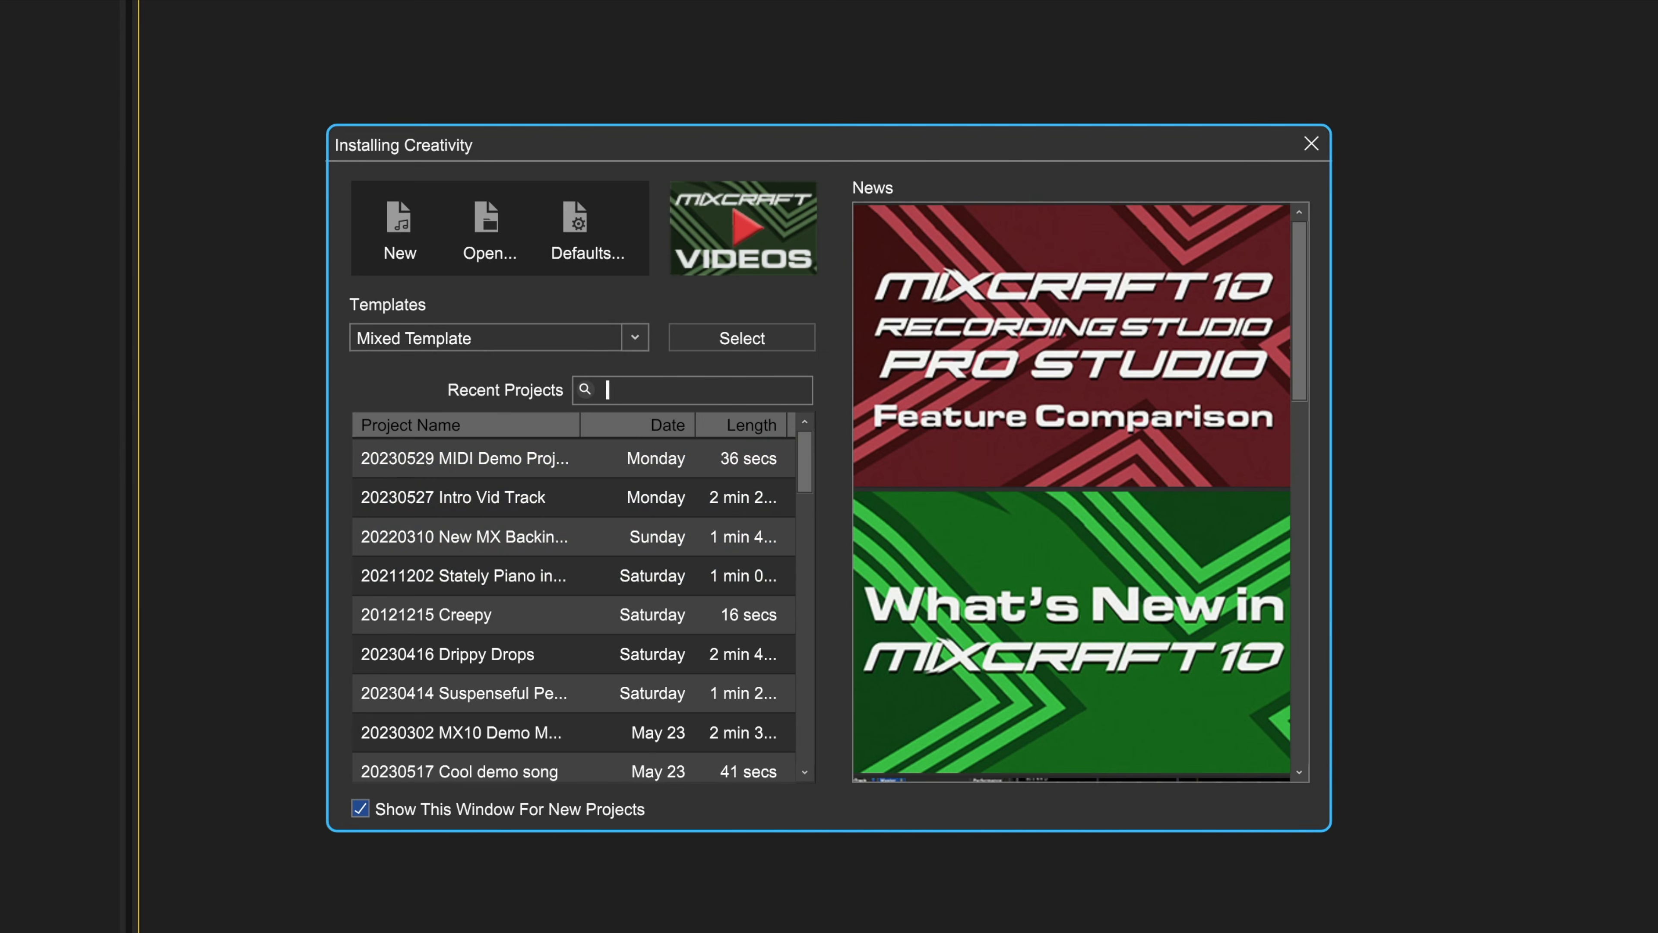
{"action": "type", "text": "mx"}
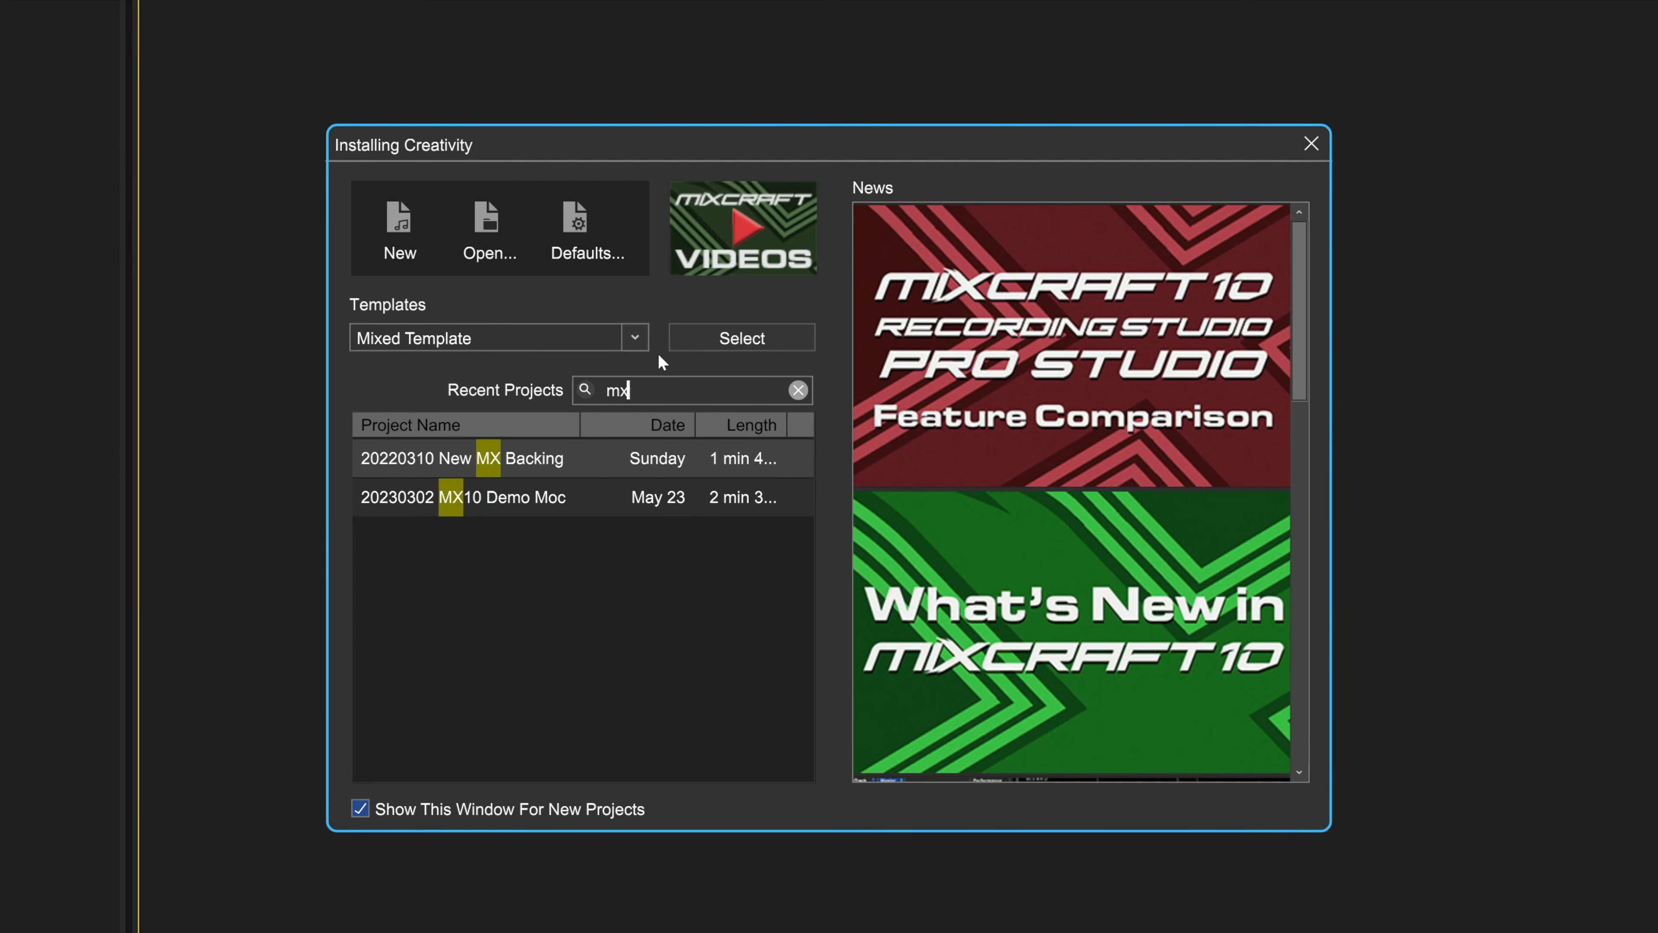
{"action": "left_click", "coordinate": [639, 338]}
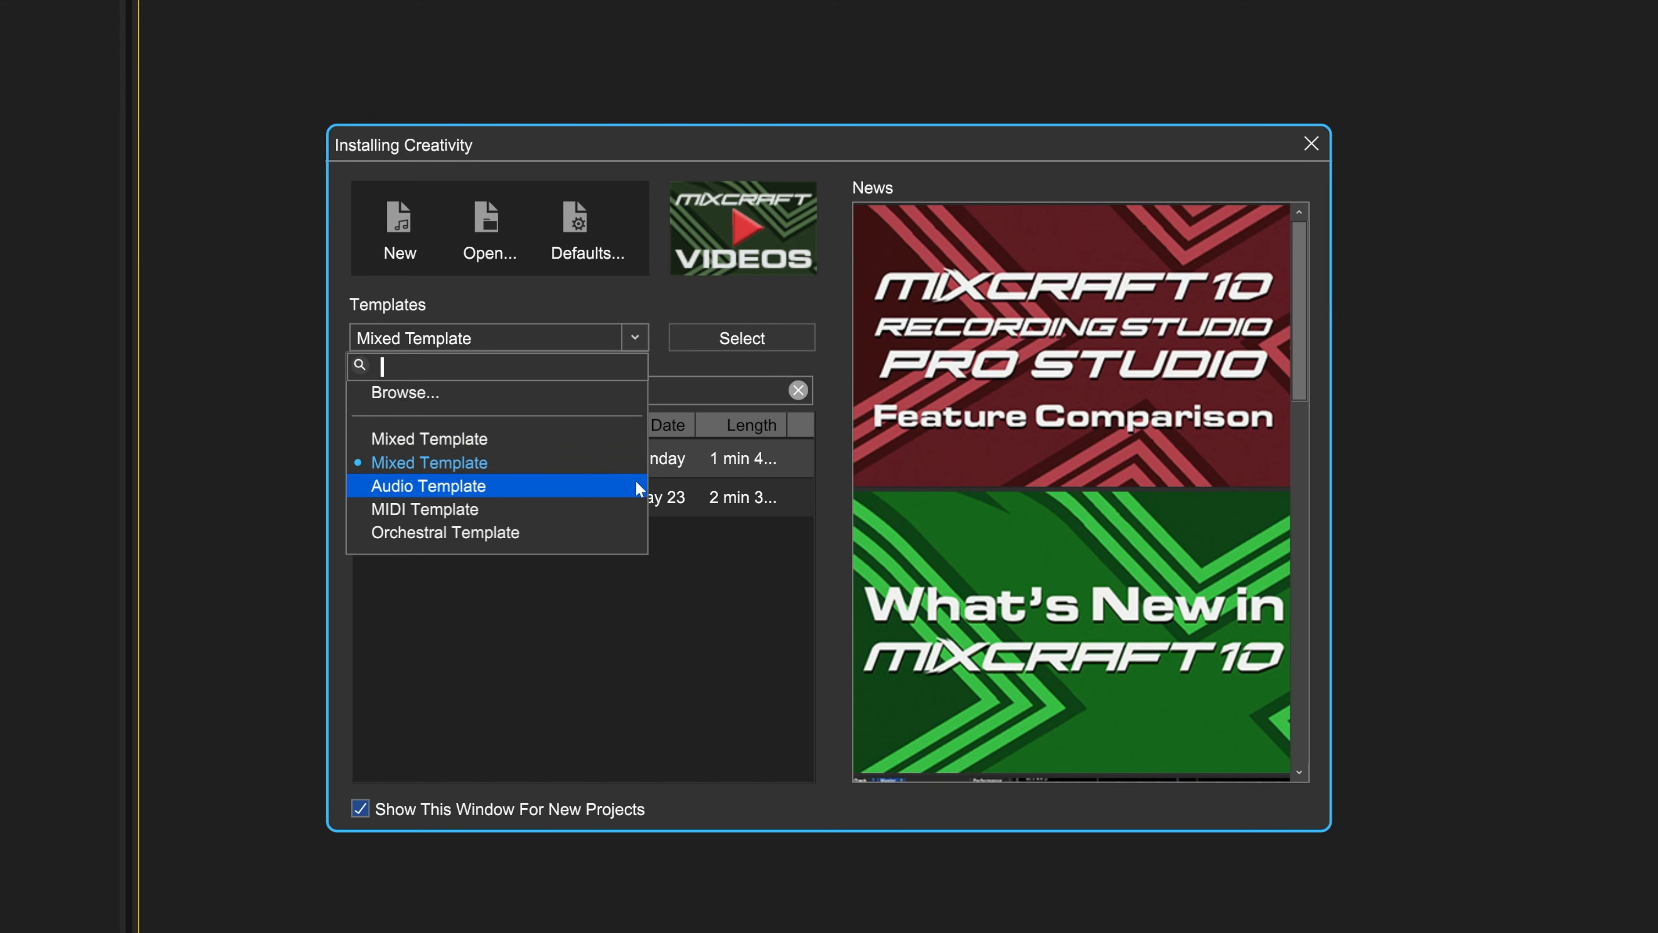
Step: View the template choices in the project default settings and close that dialog without changing them
{"action": "left_click", "coordinate": [578, 222]}
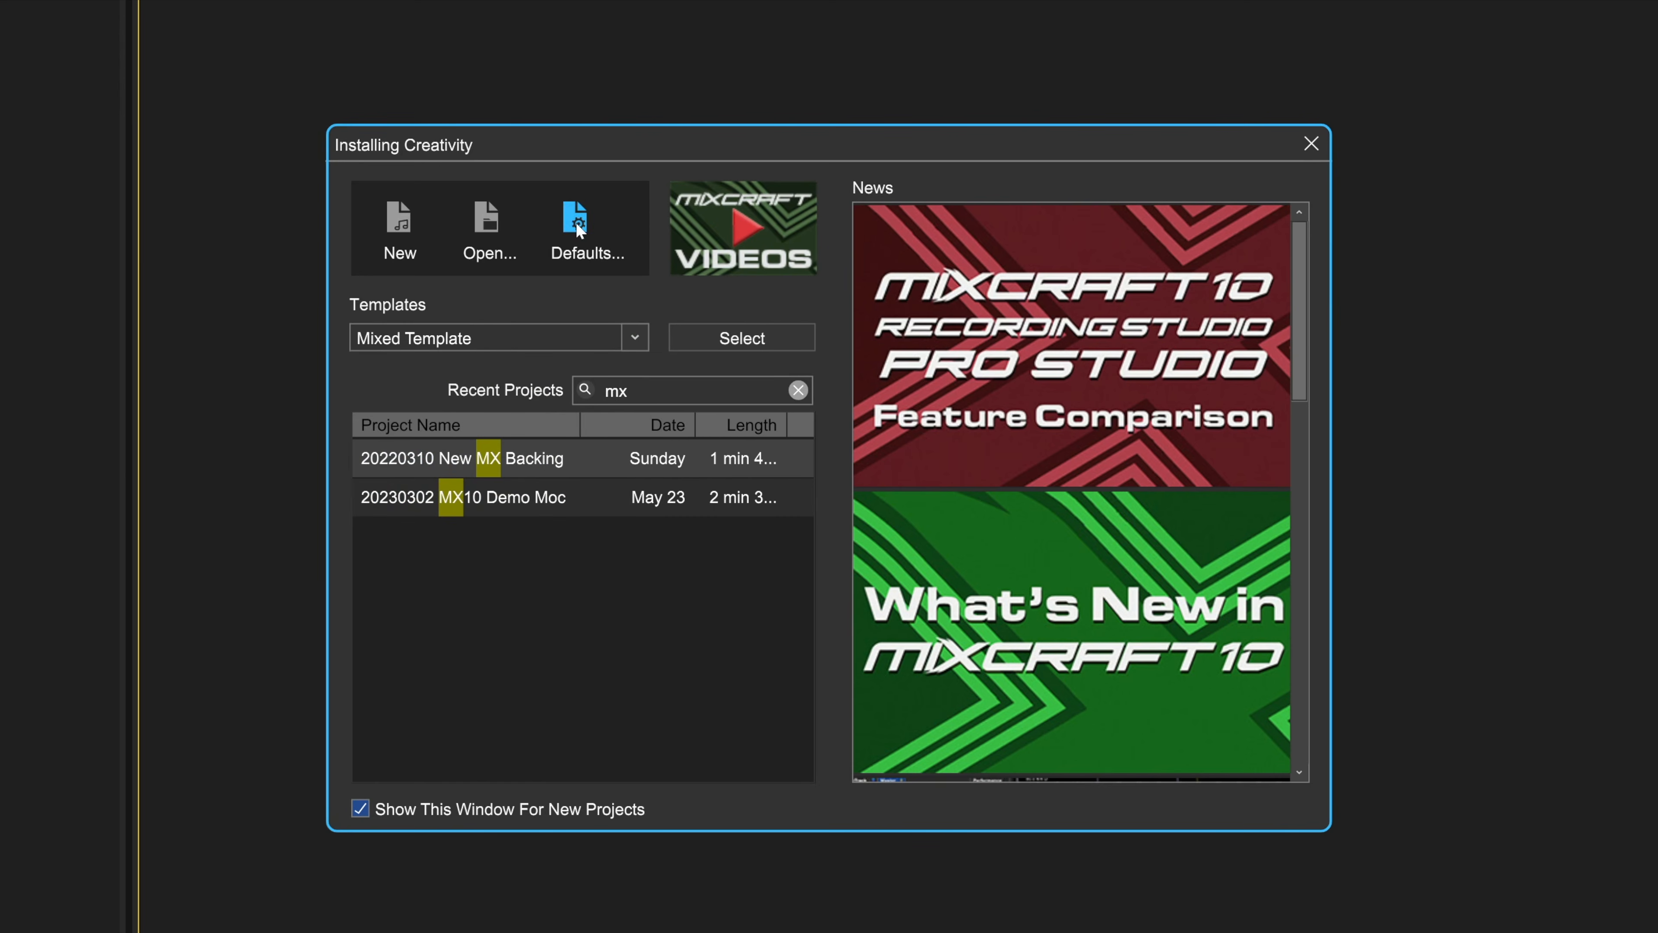
{"action": "left_click", "coordinate": [577, 223]}
{"action": "left_click", "coordinate": [366, 203]}
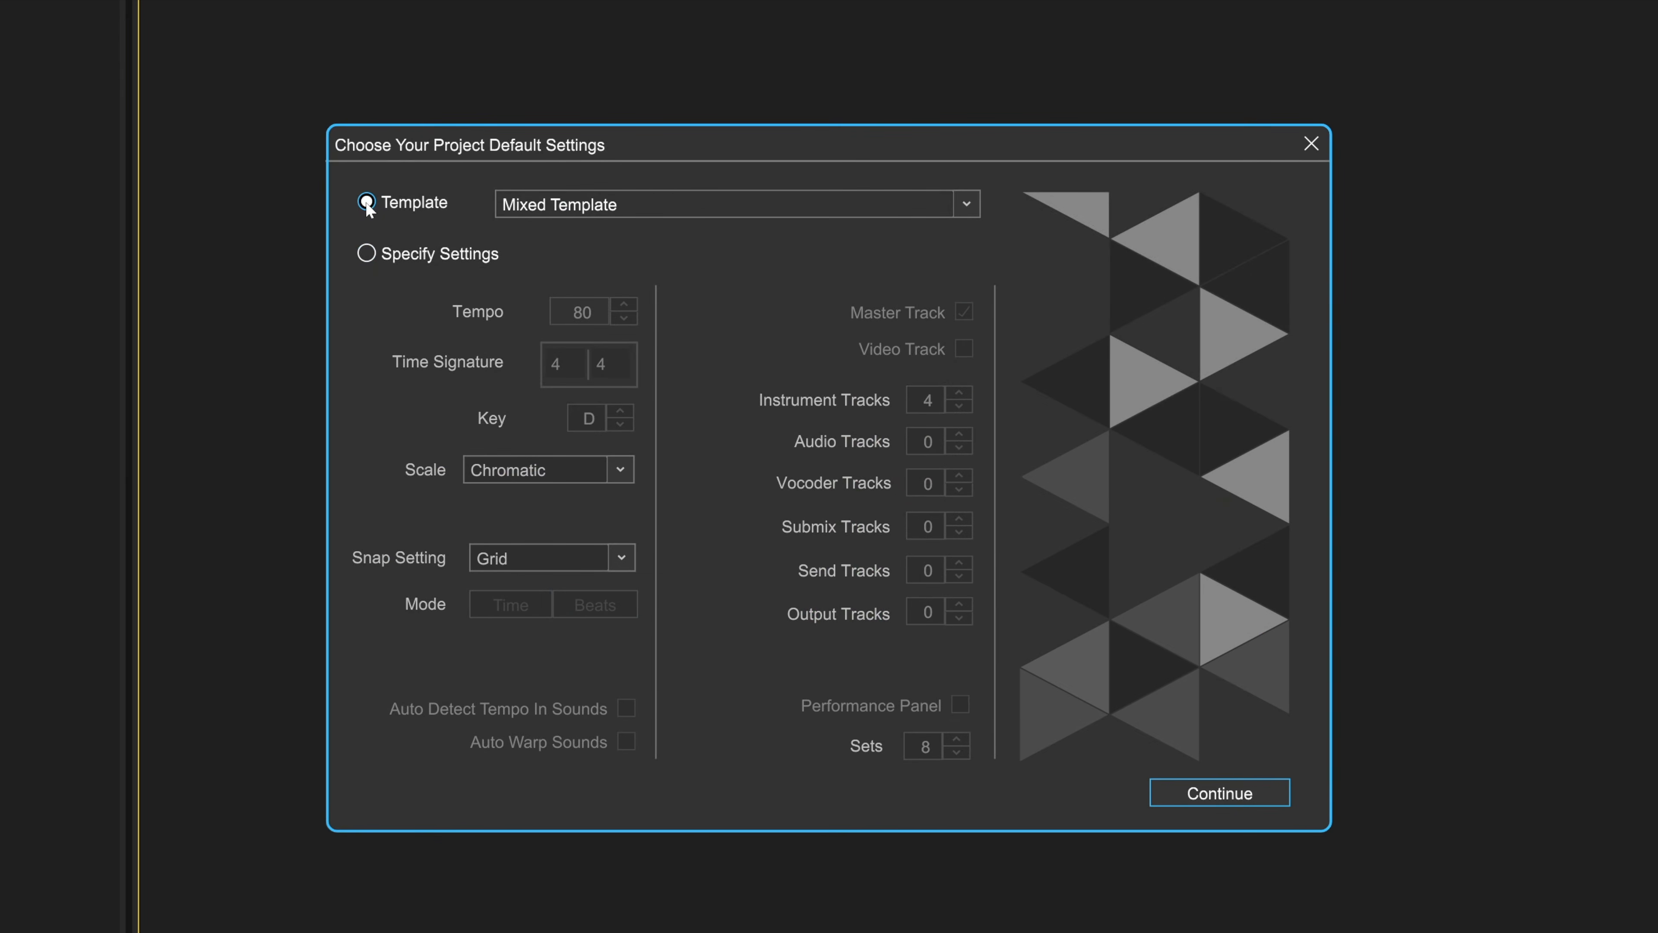
{"action": "left_click", "coordinate": [964, 203]}
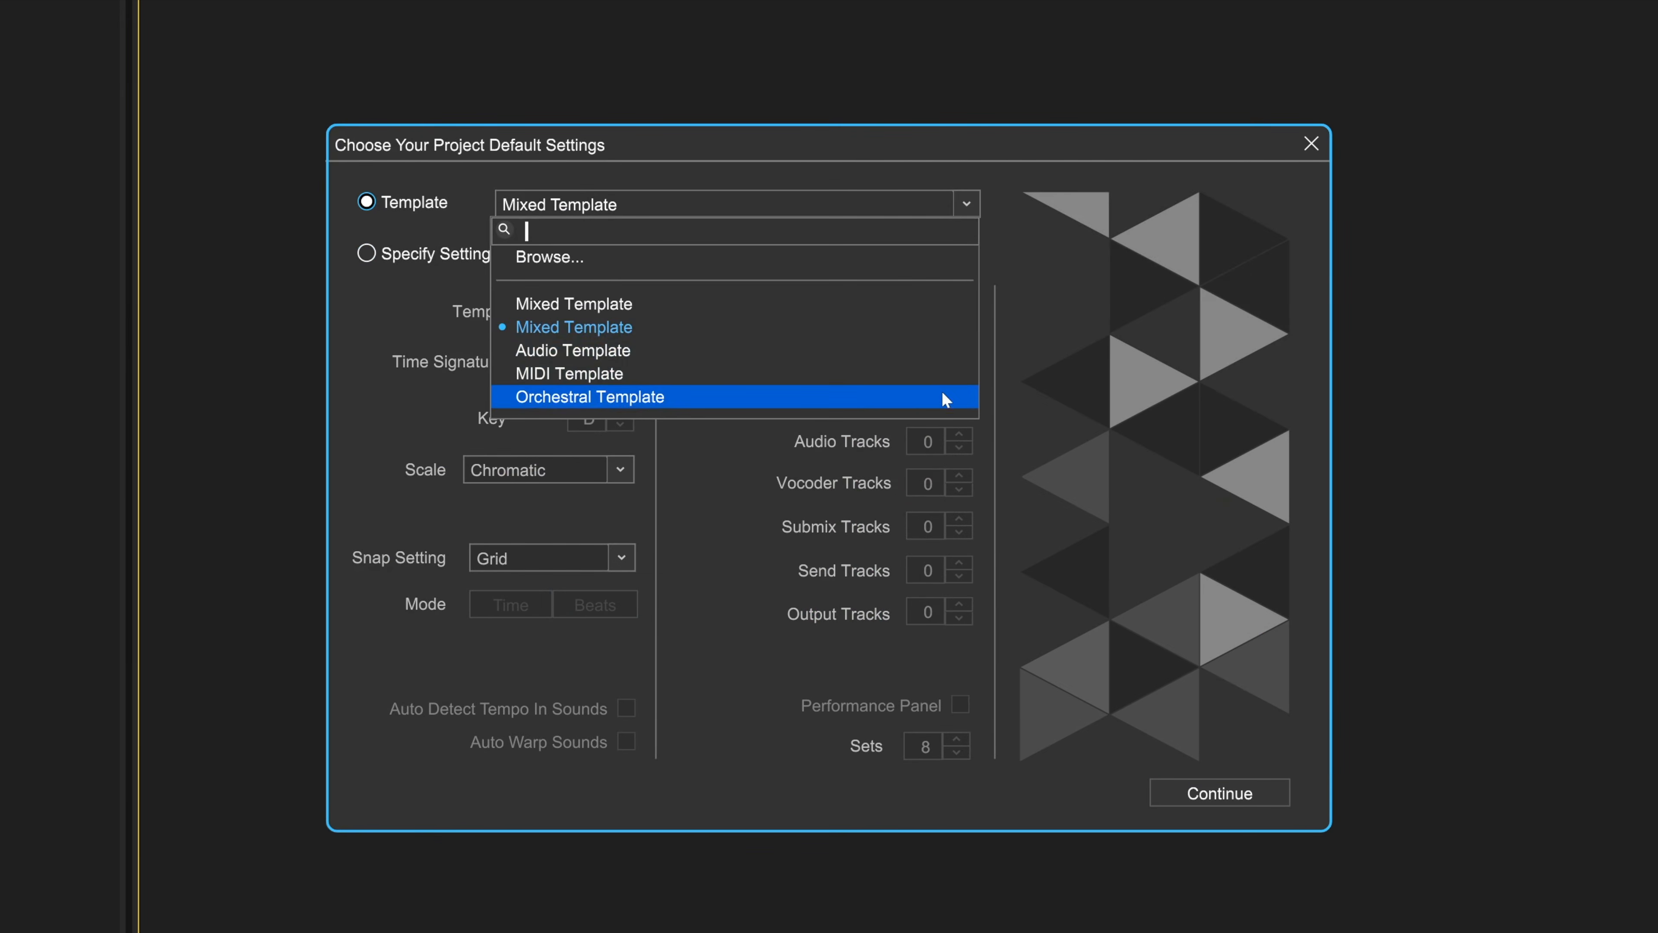
{"action": "left_click", "coordinate": [1311, 144]}
{"action": "left_click", "coordinate": [1311, 144]}
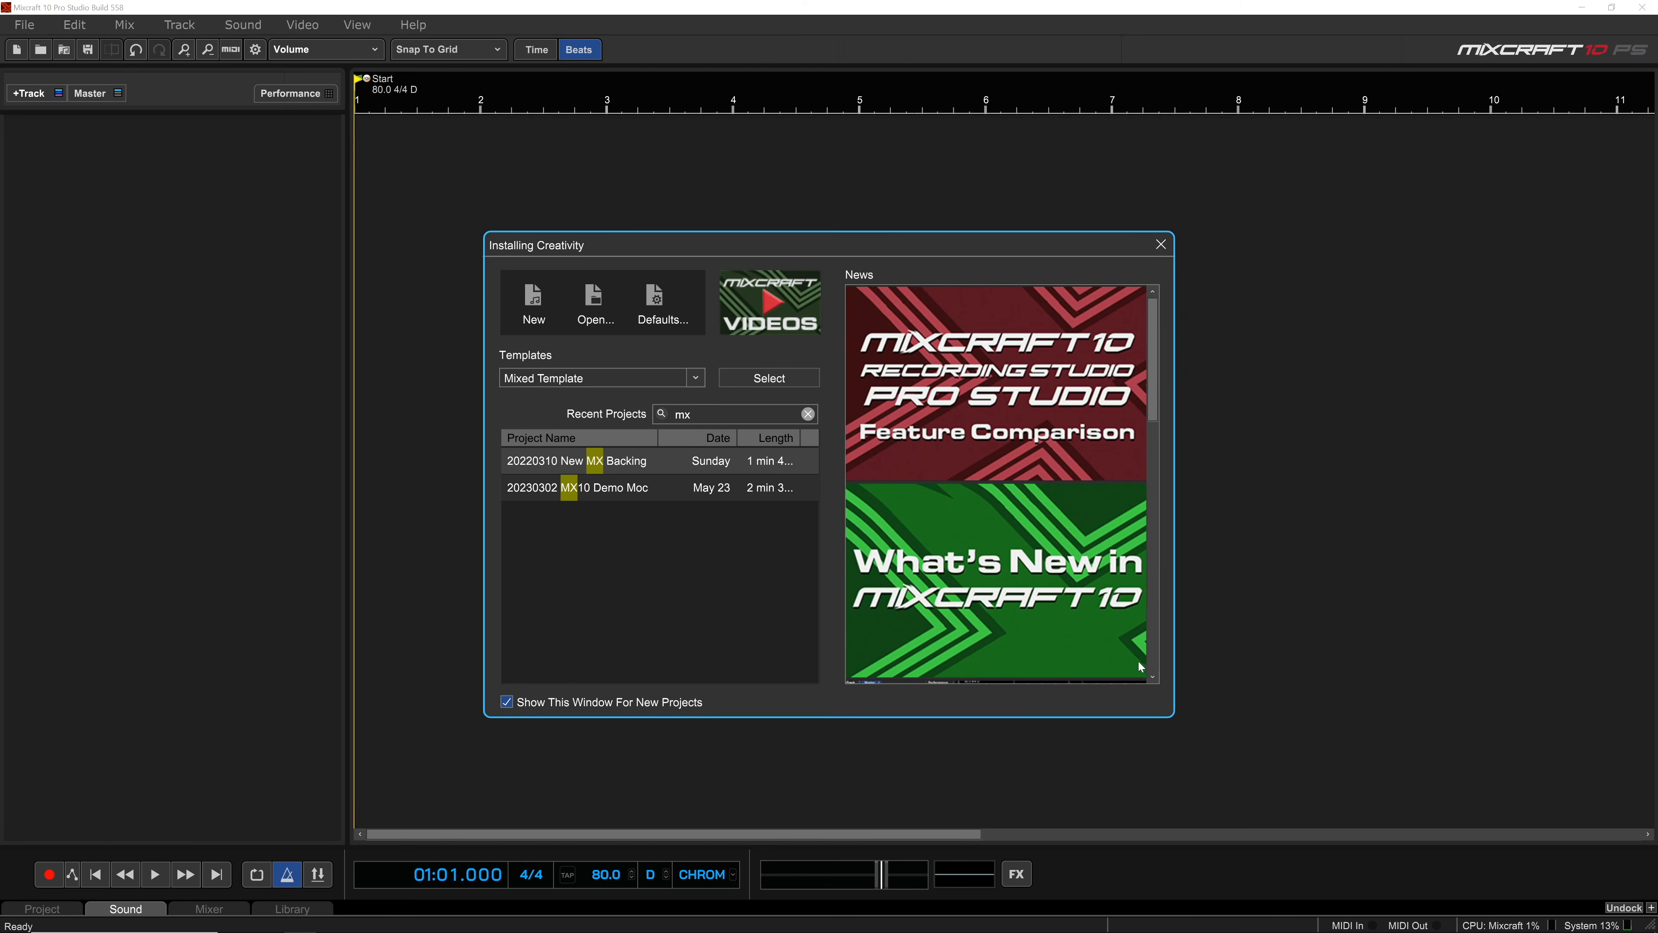
{"action": "left_click", "coordinate": [1153, 677]}
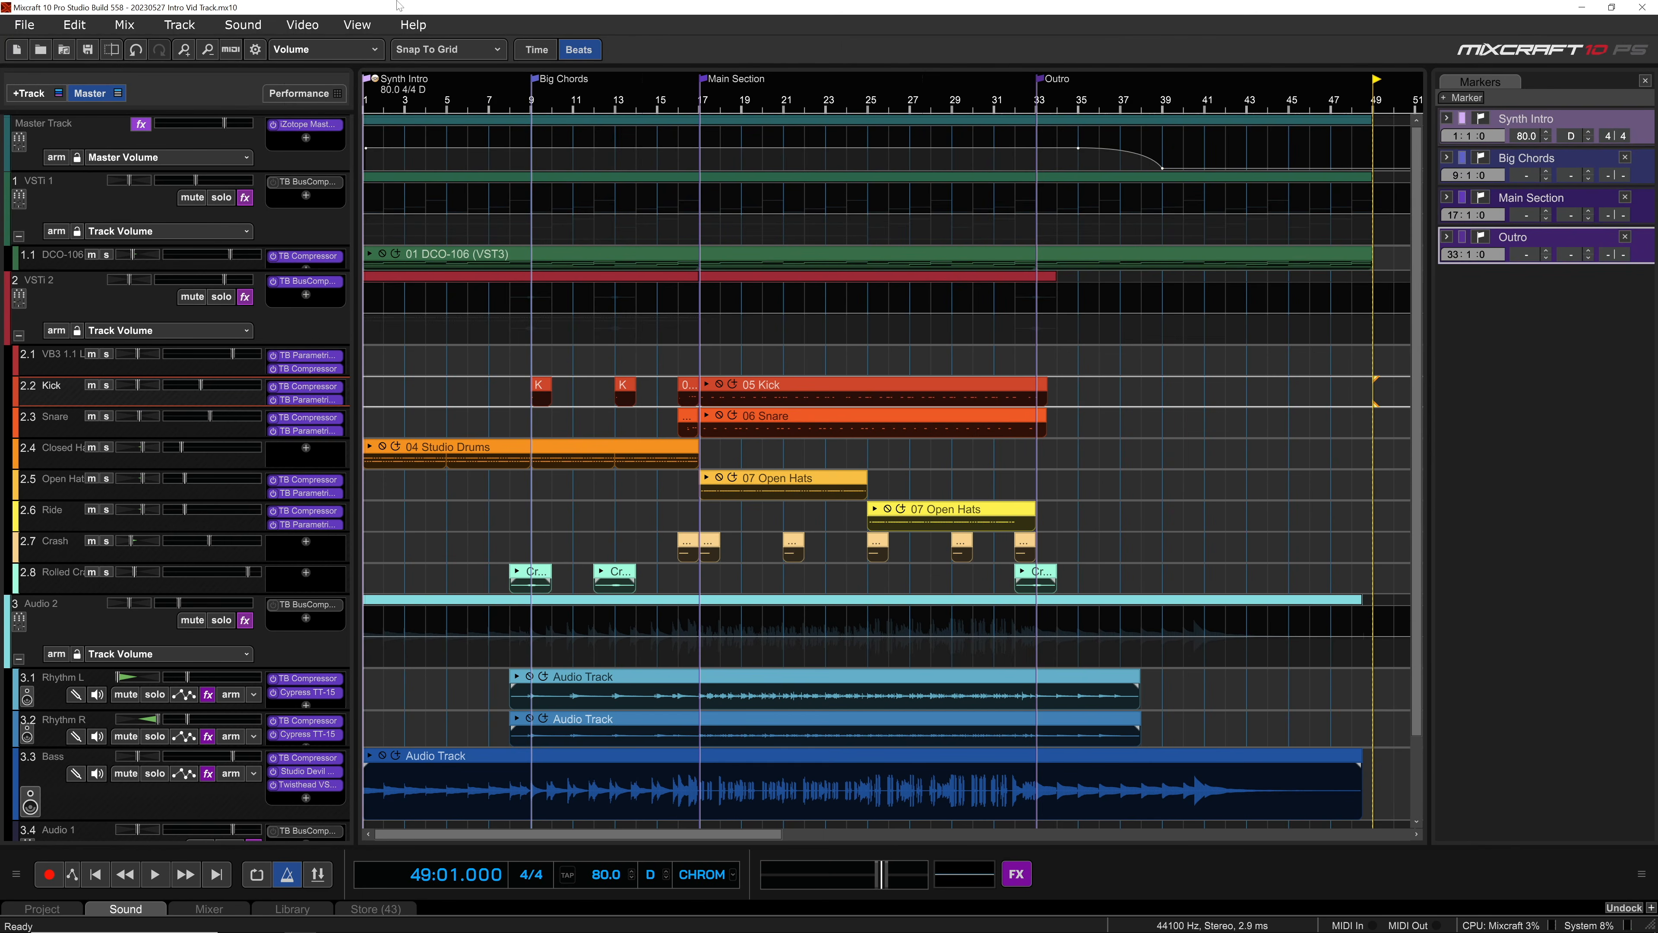
Step: Examine the interface scaling percentages available for the program window
{"action": "left_click", "coordinate": [365, 26]}
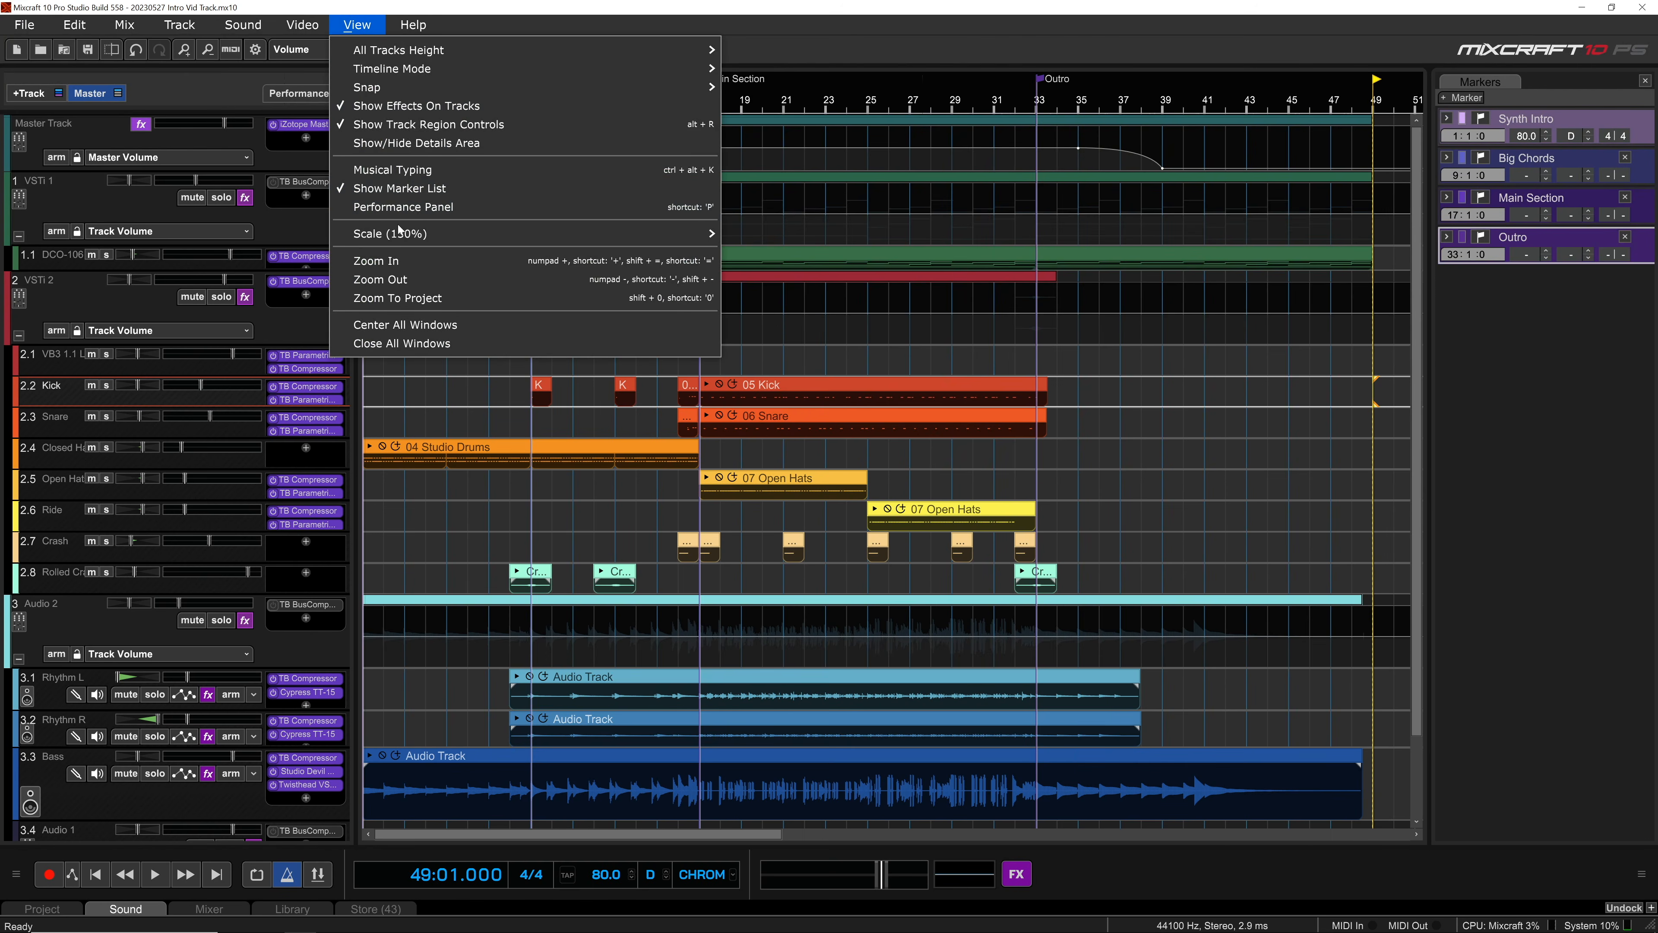
{"action": "mouse_move", "coordinate": [402, 241]}
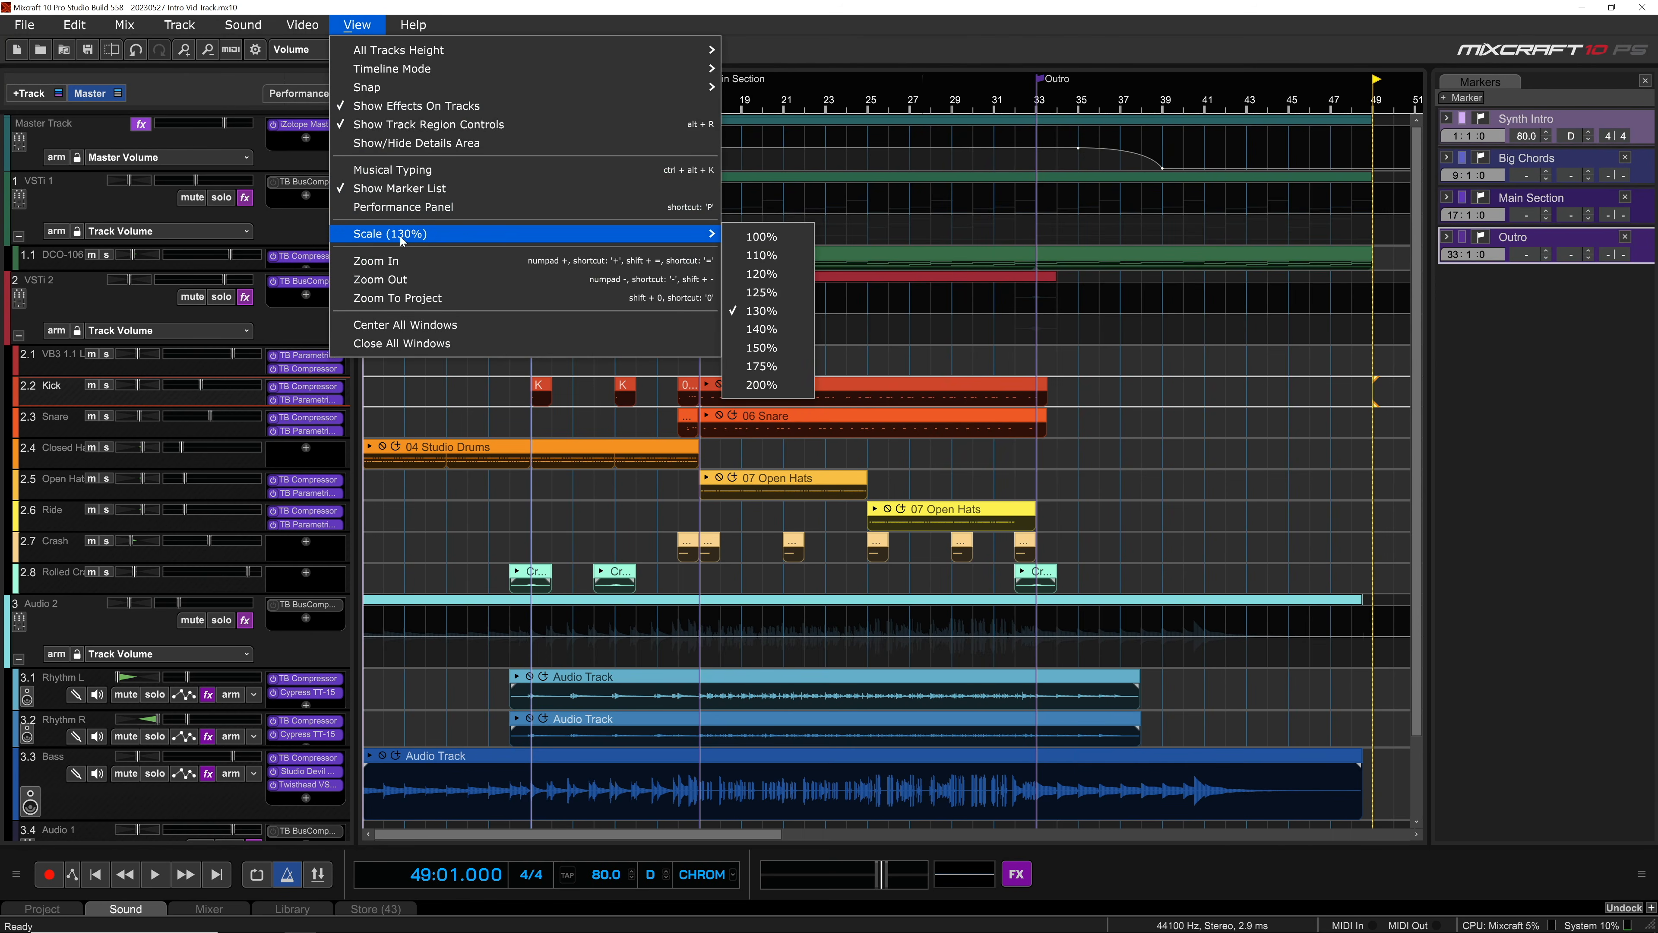
{"action": "left_click", "coordinate": [761, 348]}
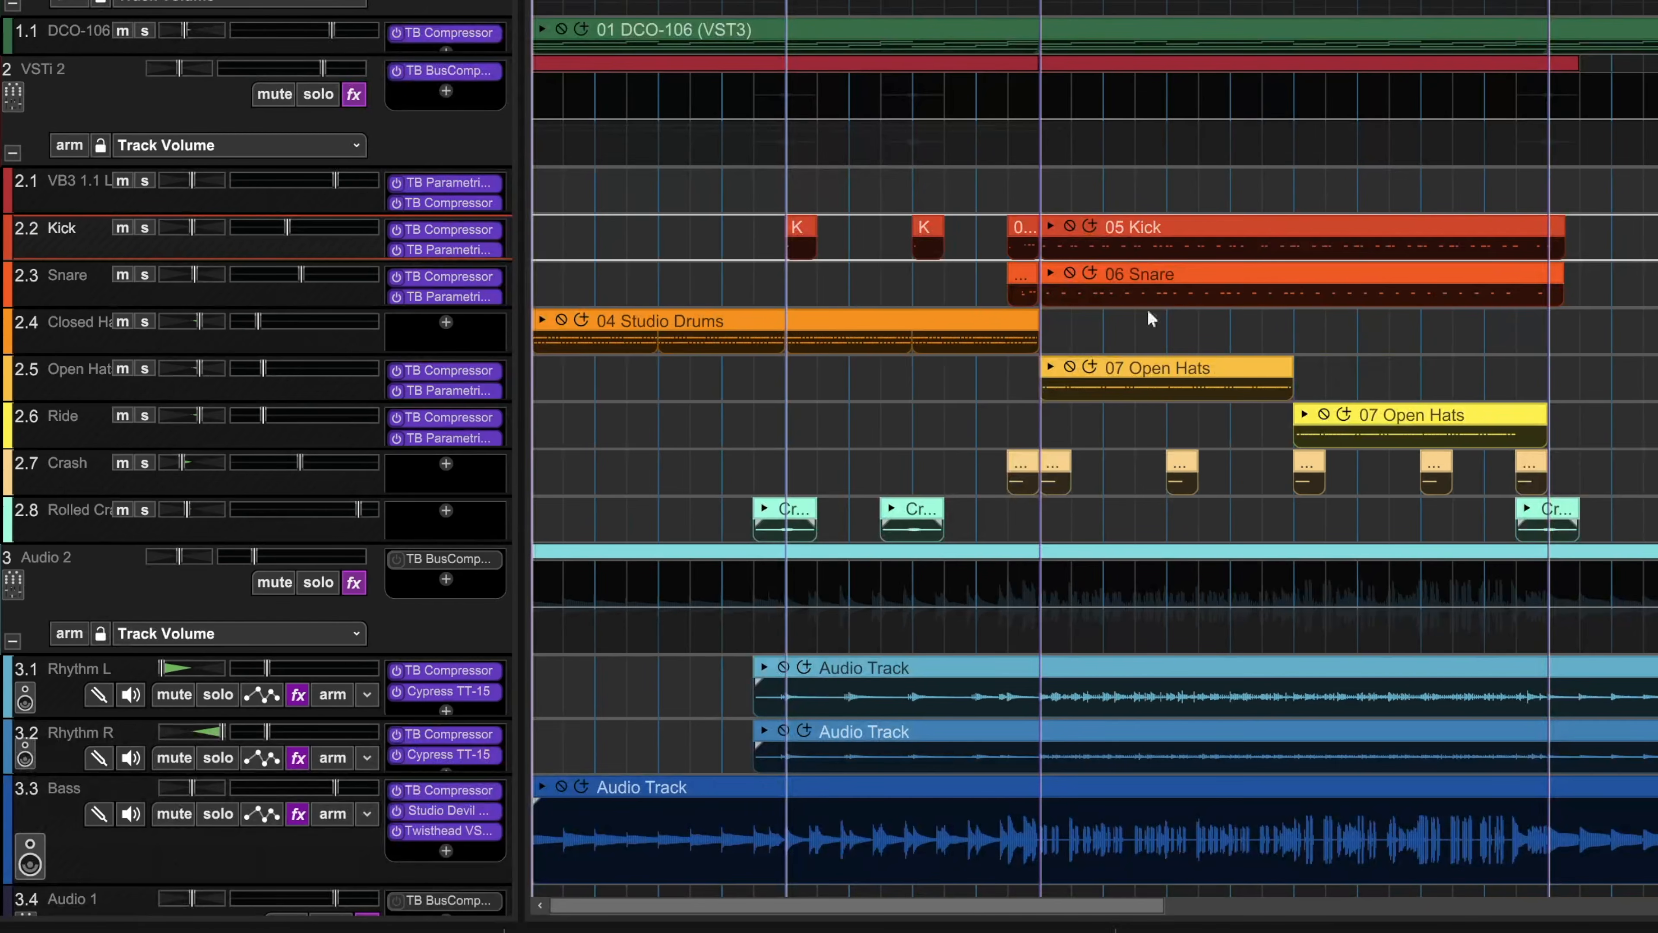
Step: View the audio input and recording mode options of the Rhythm R track and the options of the 05 Kick clip
{"action": "left_click", "coordinate": [292, 848]}
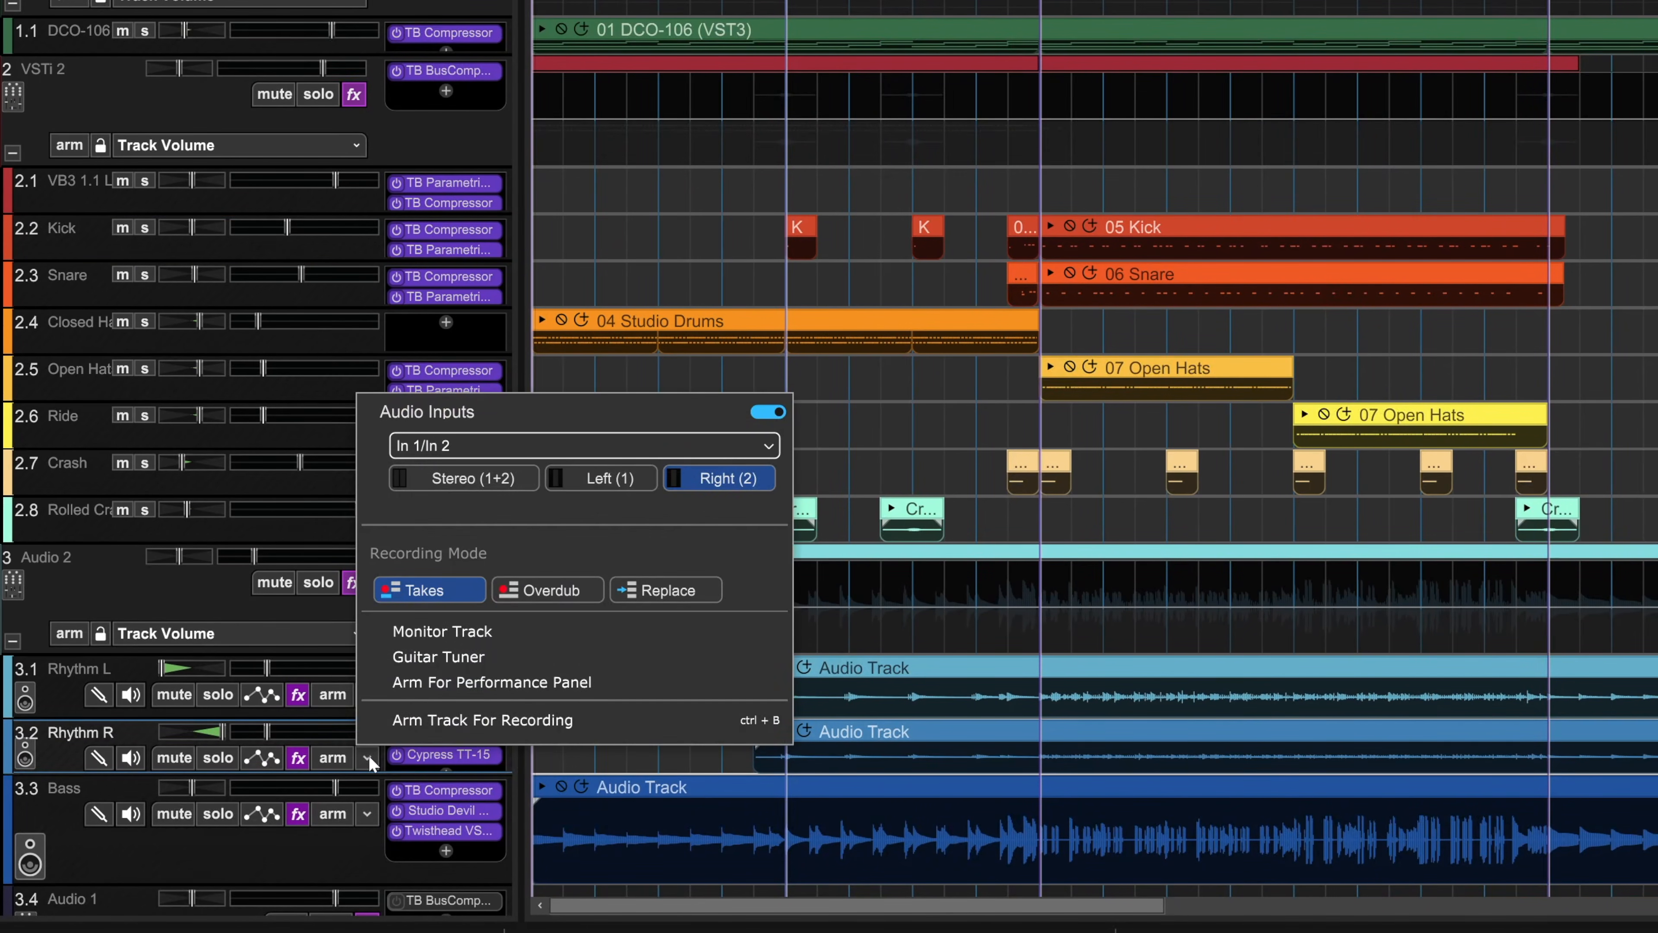
{"action": "left_click", "coordinate": [1104, 104]}
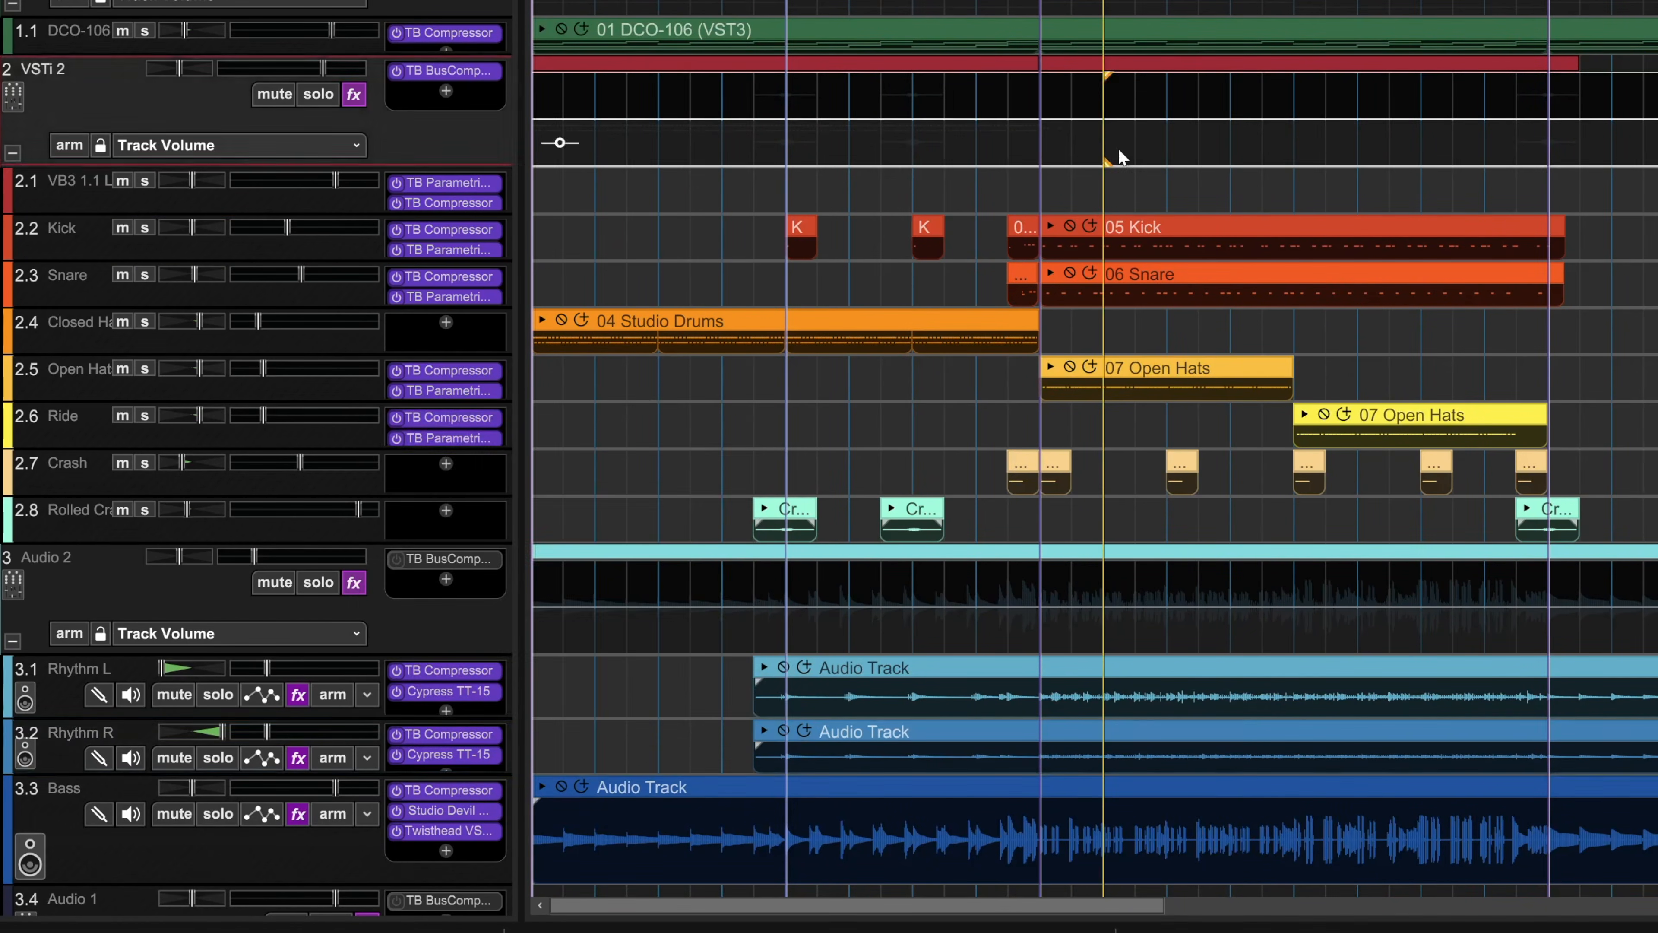
{"action": "right_click", "coordinate": [1152, 227]}
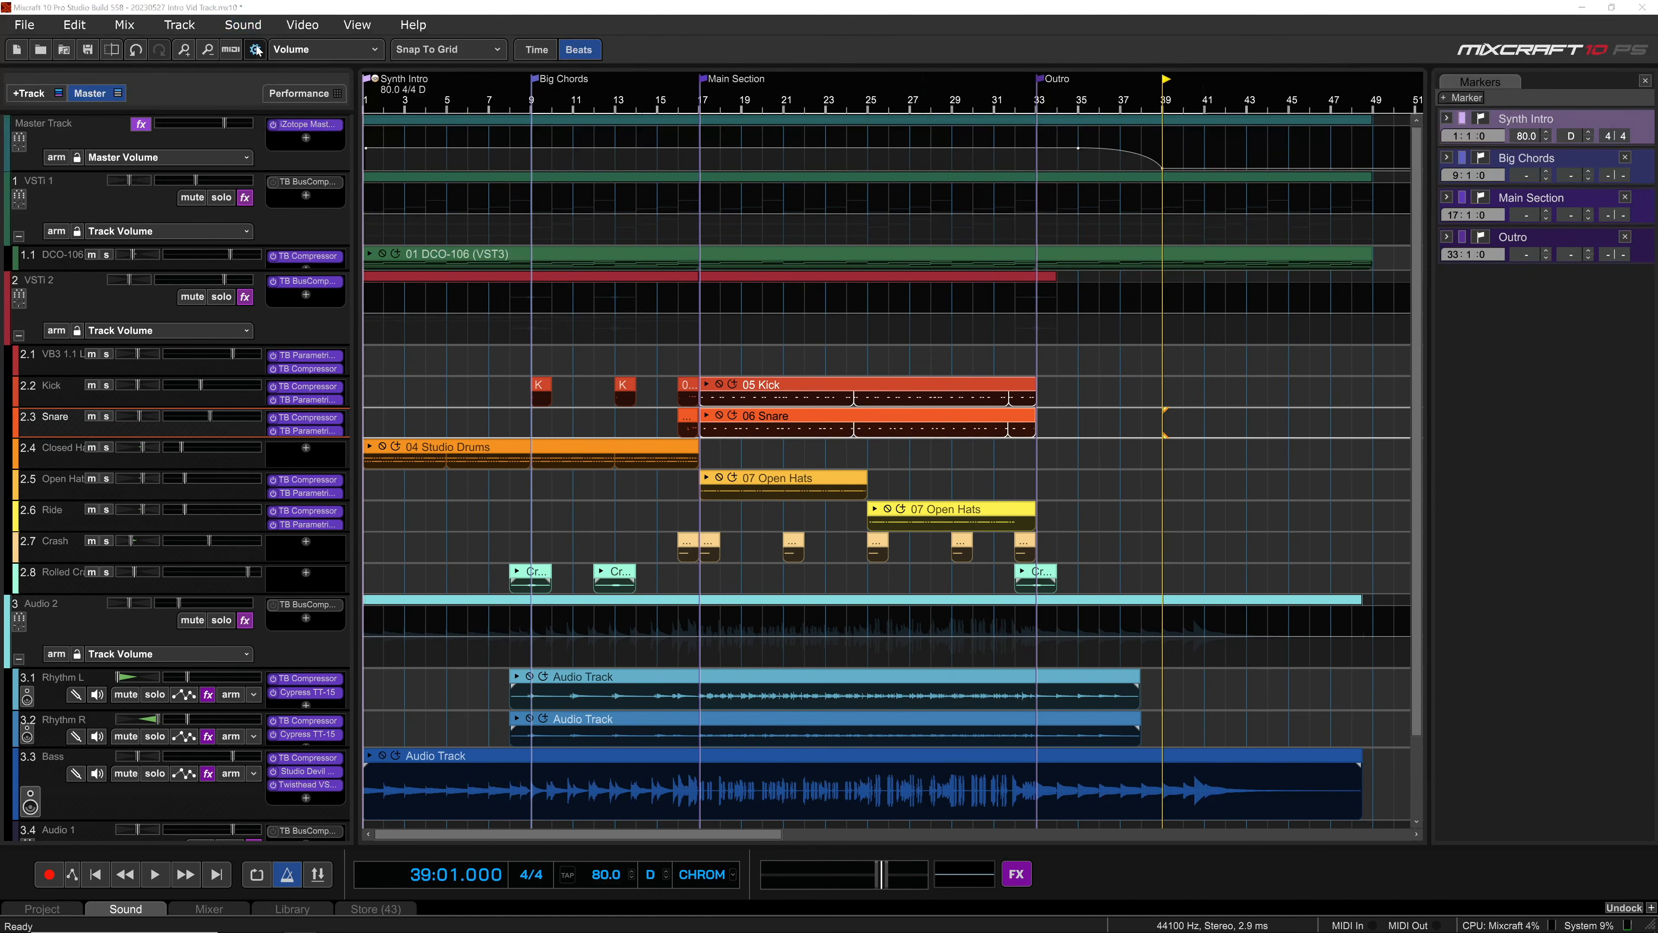
Step: Open the Hotkeys preferences, select the MIDI Editing set, and check the options for creating a new hotkey set without creating one
{"action": "left_click", "coordinate": [255, 49]}
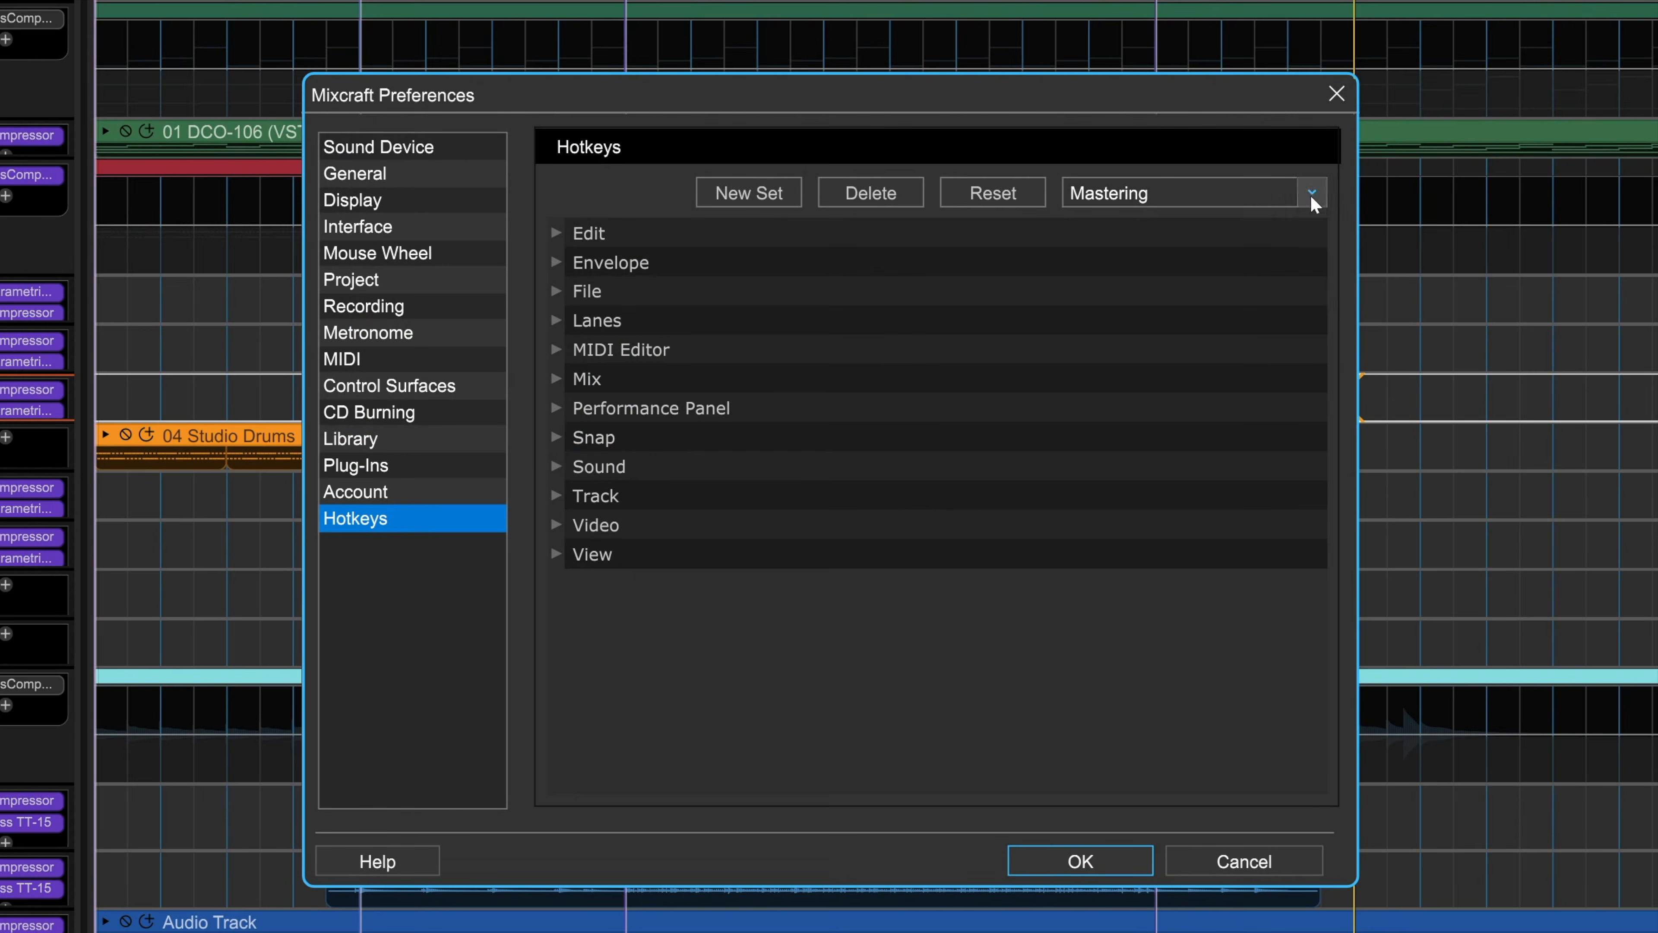
{"action": "left_click", "coordinate": [1135, 296]}
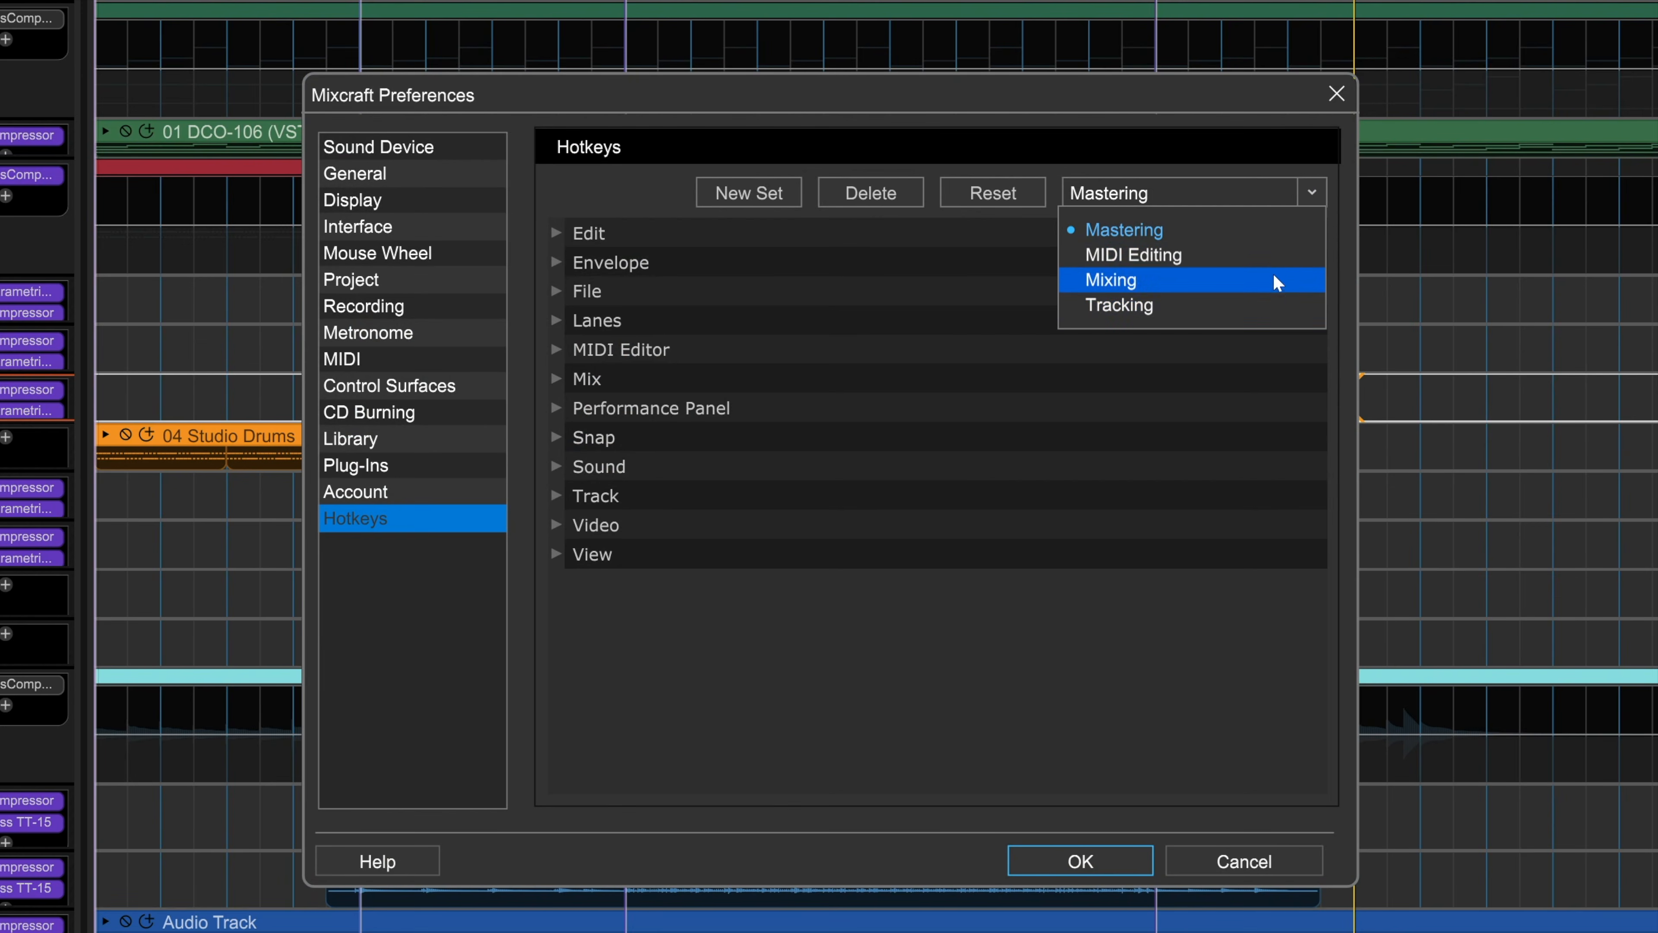
{"action": "left_click", "coordinate": [1271, 258]}
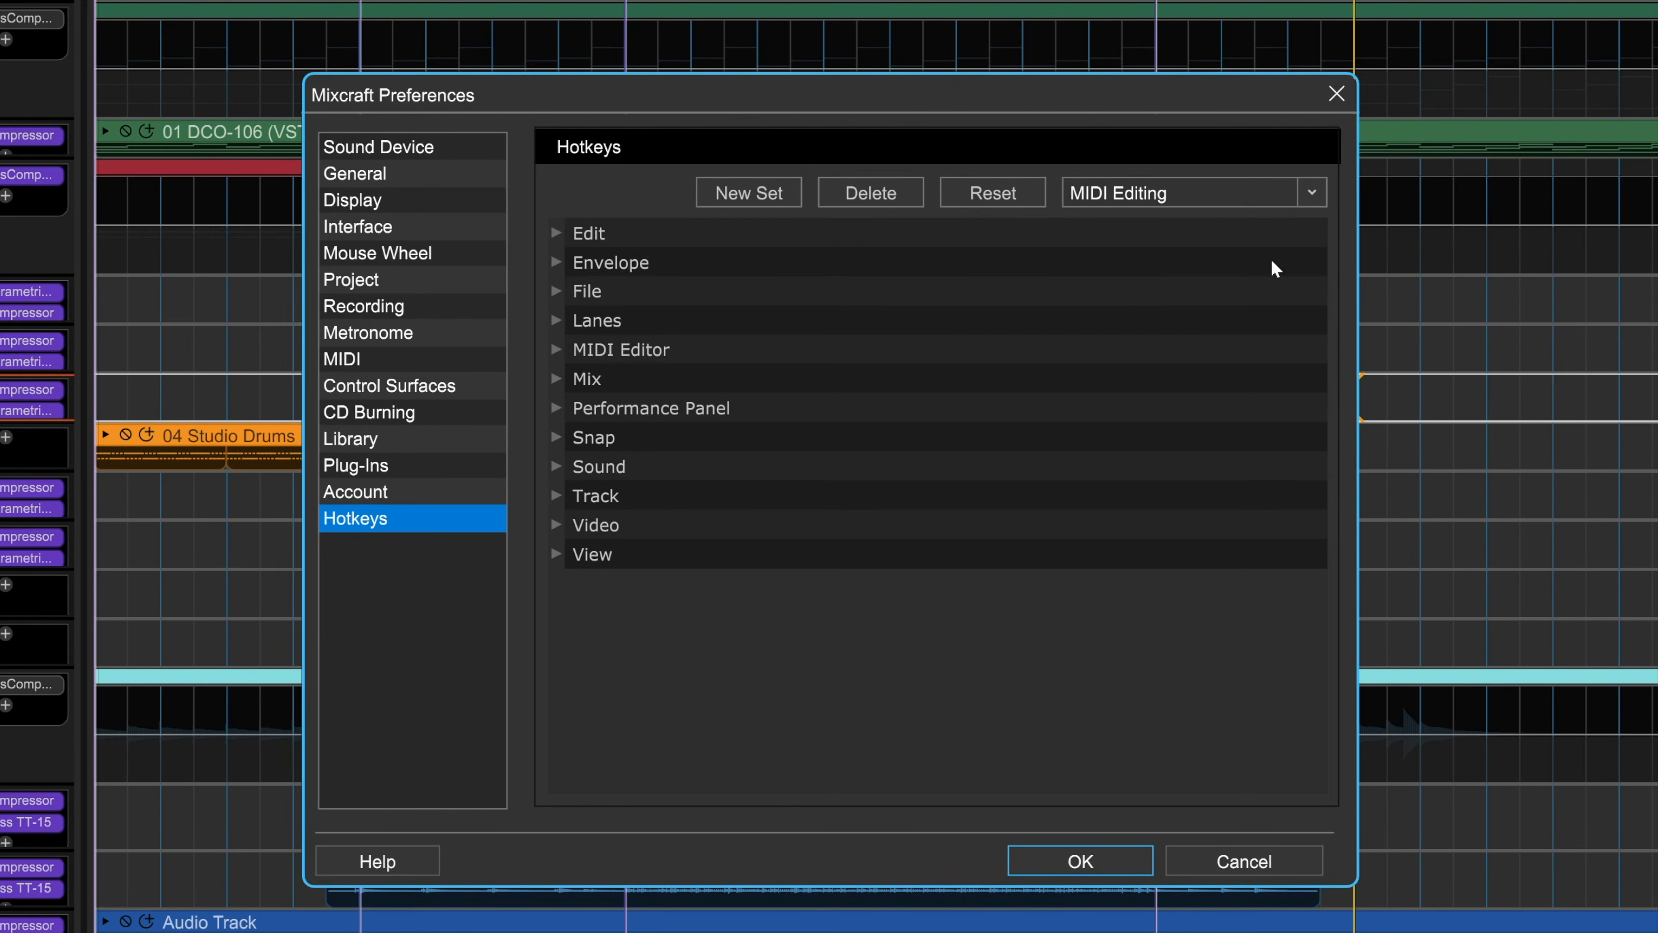
{"action": "left_click", "coordinate": [751, 196]}
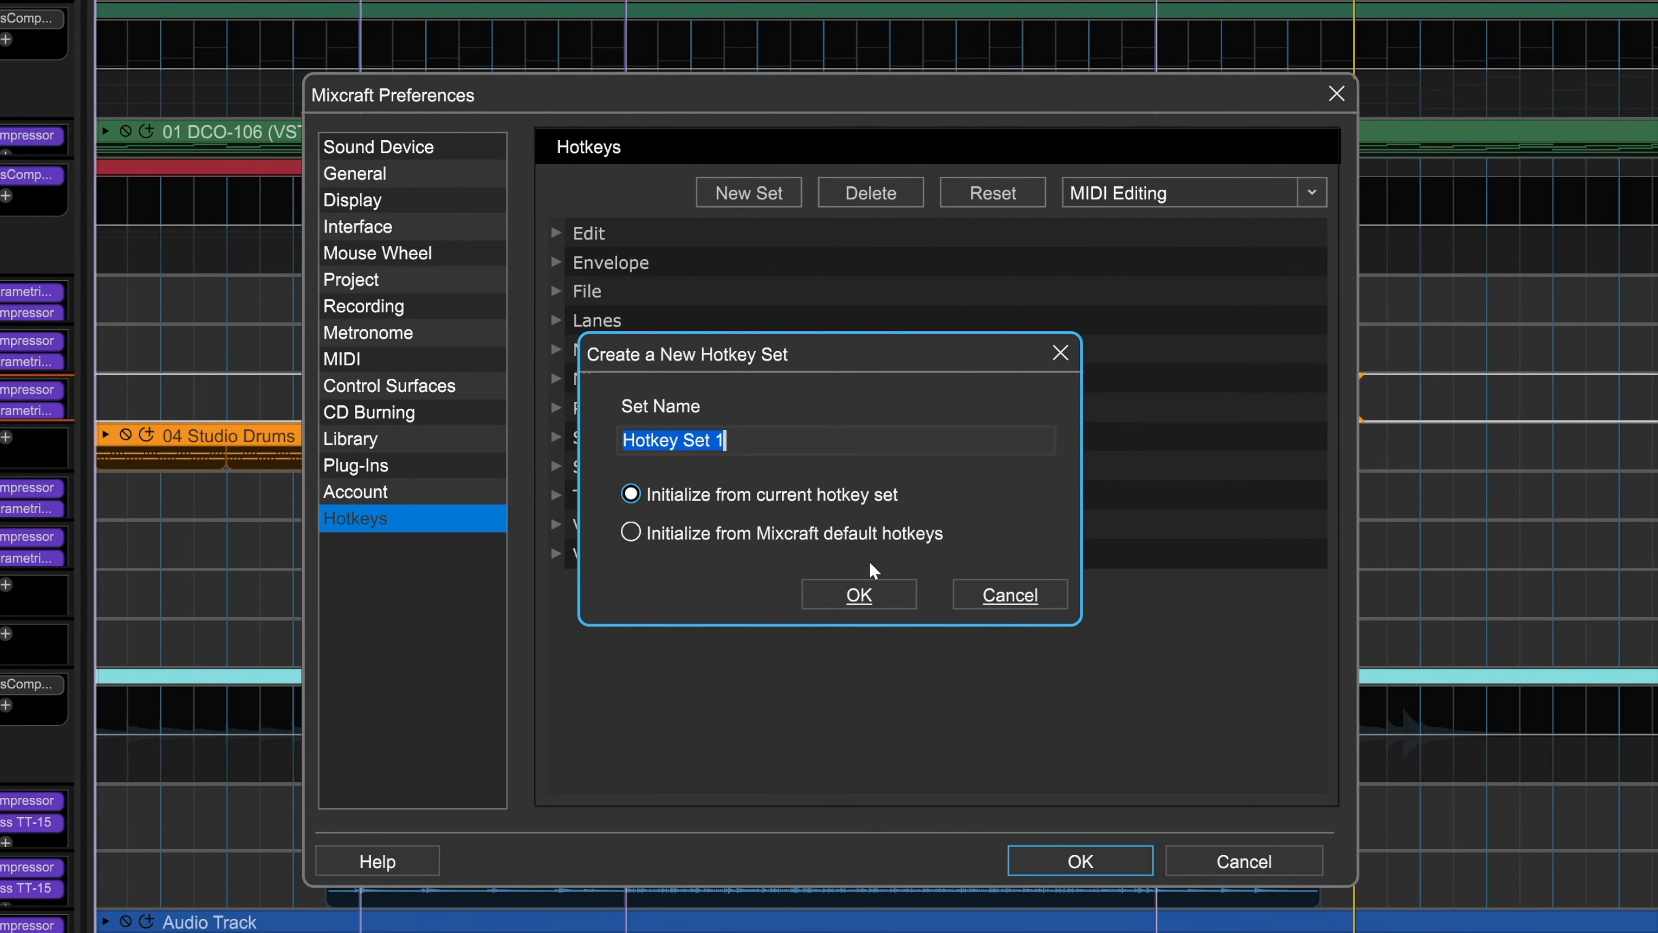
{"action": "left_click", "coordinate": [1014, 594]}
Step: Examine the hotkey assignments in the Edit, Mix, Snap and Sound categories and leave the preferences without saving
{"action": "left_click", "coordinate": [557, 233]}
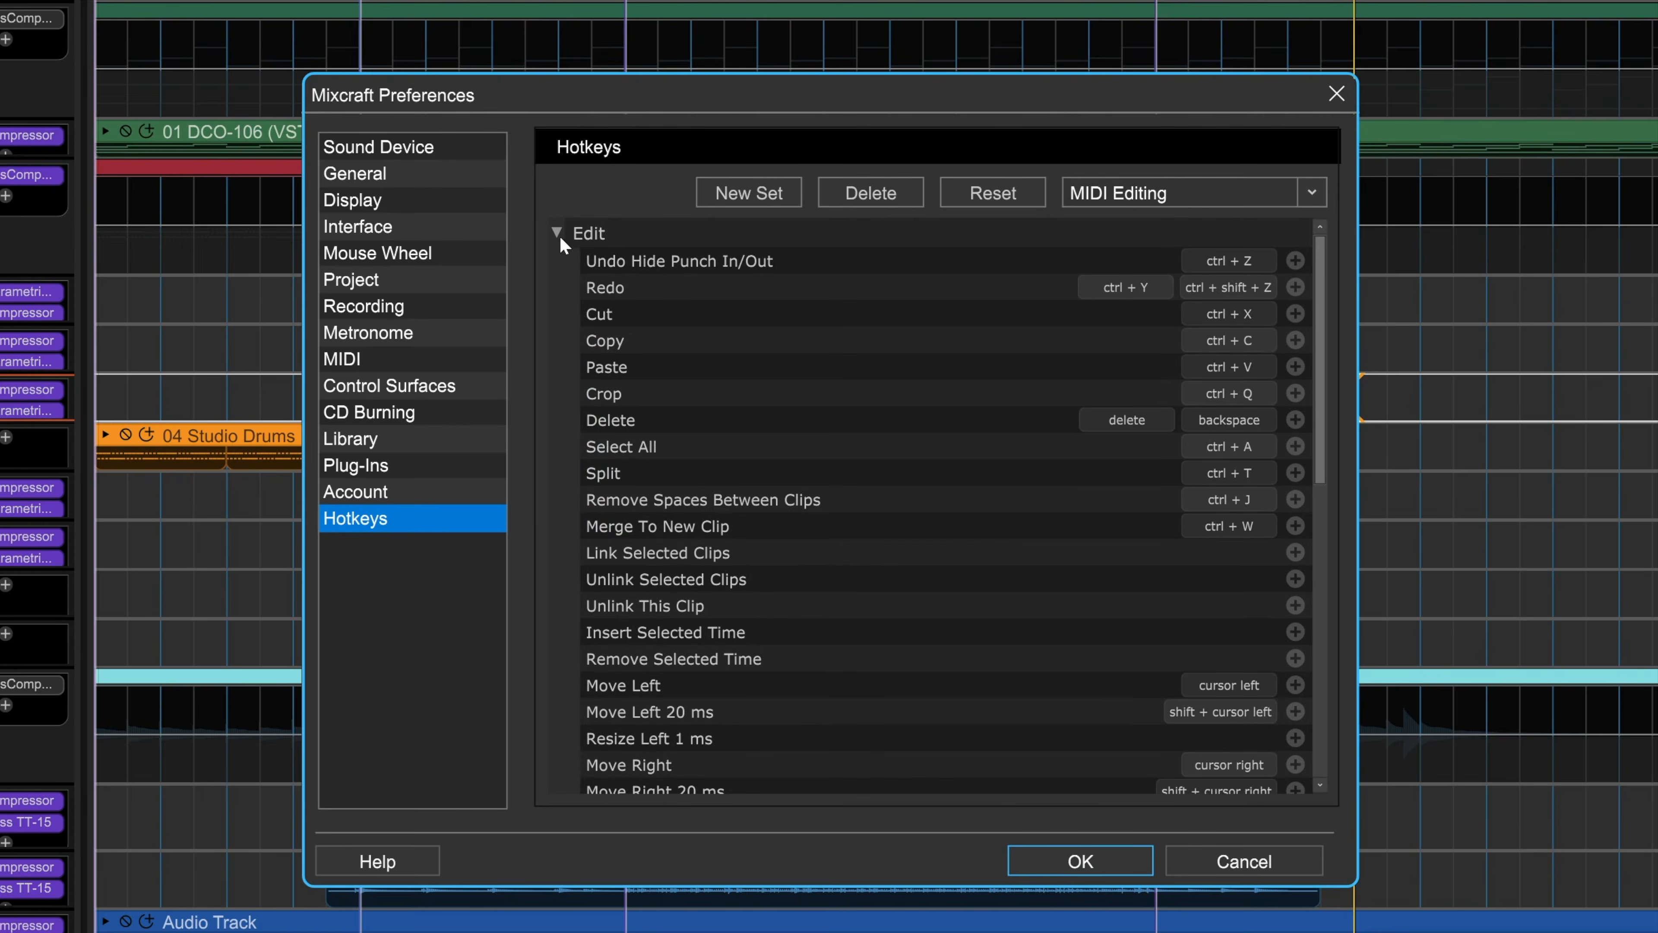
{"action": "left_click", "coordinate": [558, 233]}
{"action": "left_click", "coordinate": [557, 379]}
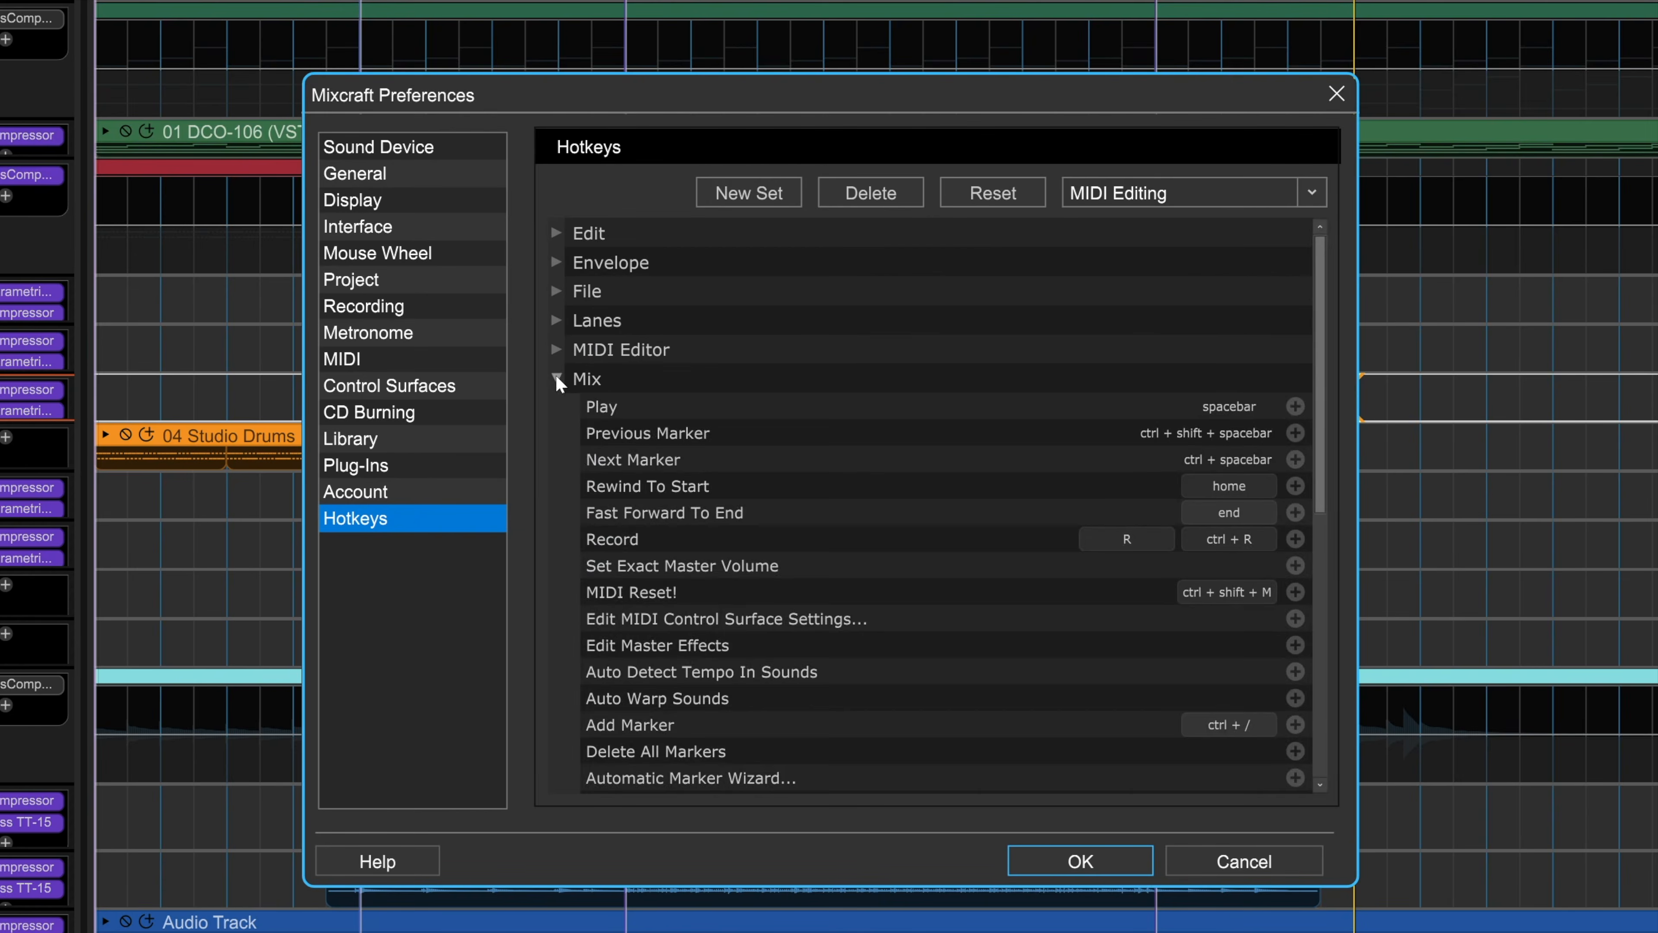
{"action": "left_click", "coordinate": [557, 378]}
{"action": "left_click", "coordinate": [557, 437]}
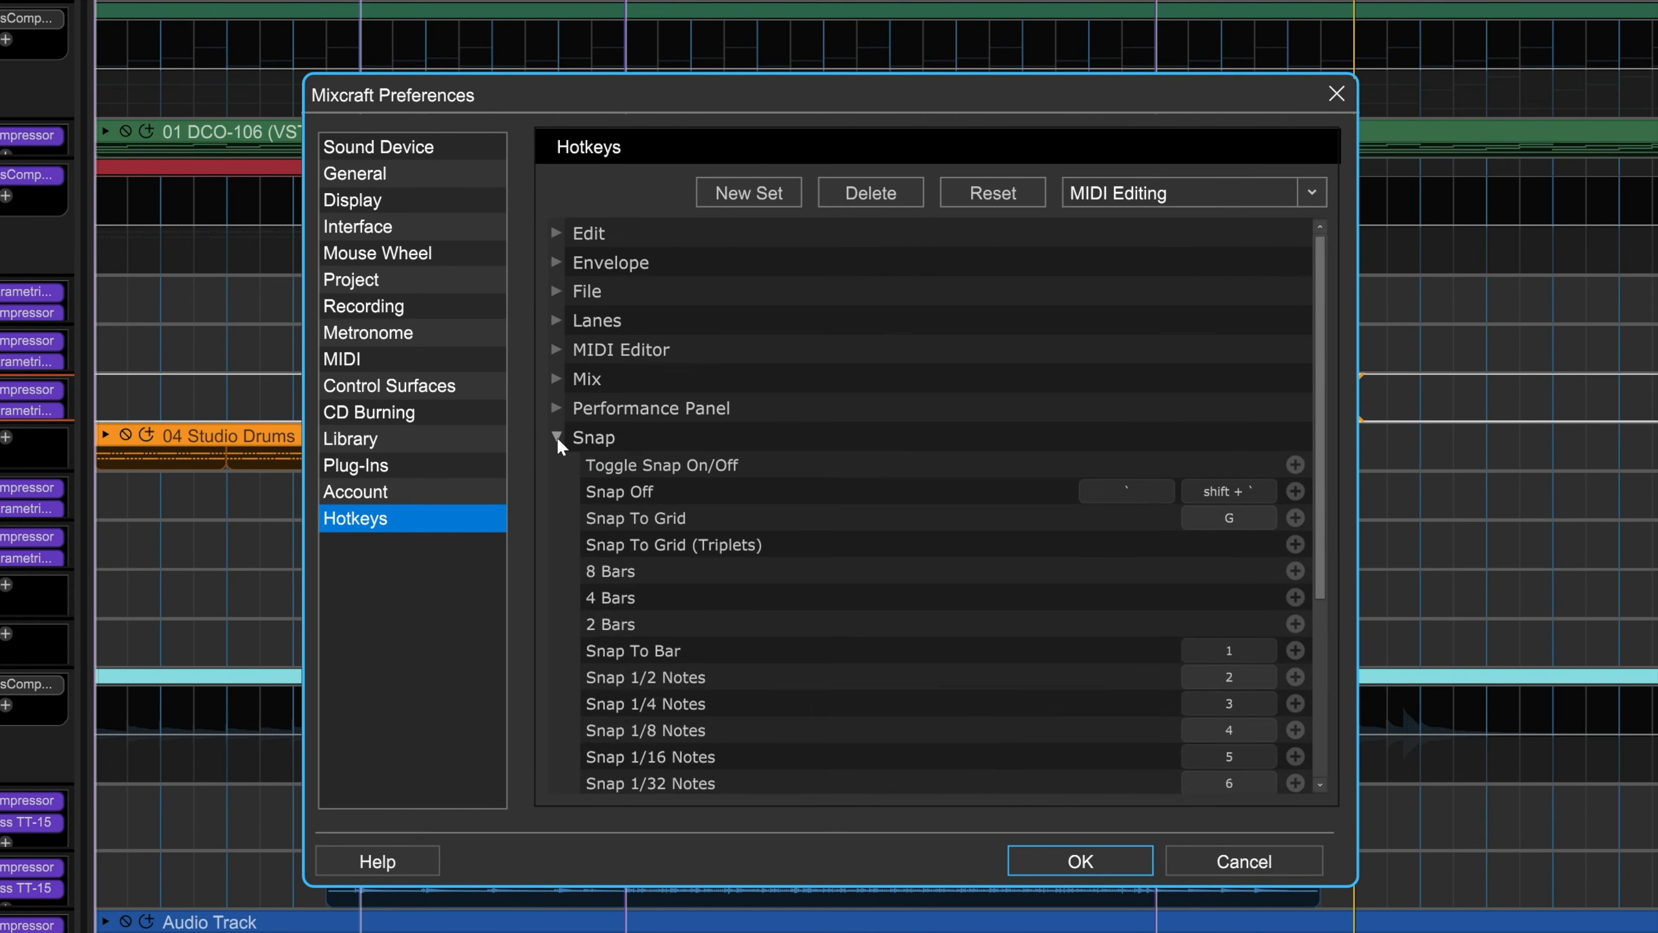
{"action": "left_click", "coordinate": [557, 437]}
{"action": "left_click", "coordinate": [557, 466]}
{"action": "left_click", "coordinate": [558, 466]}
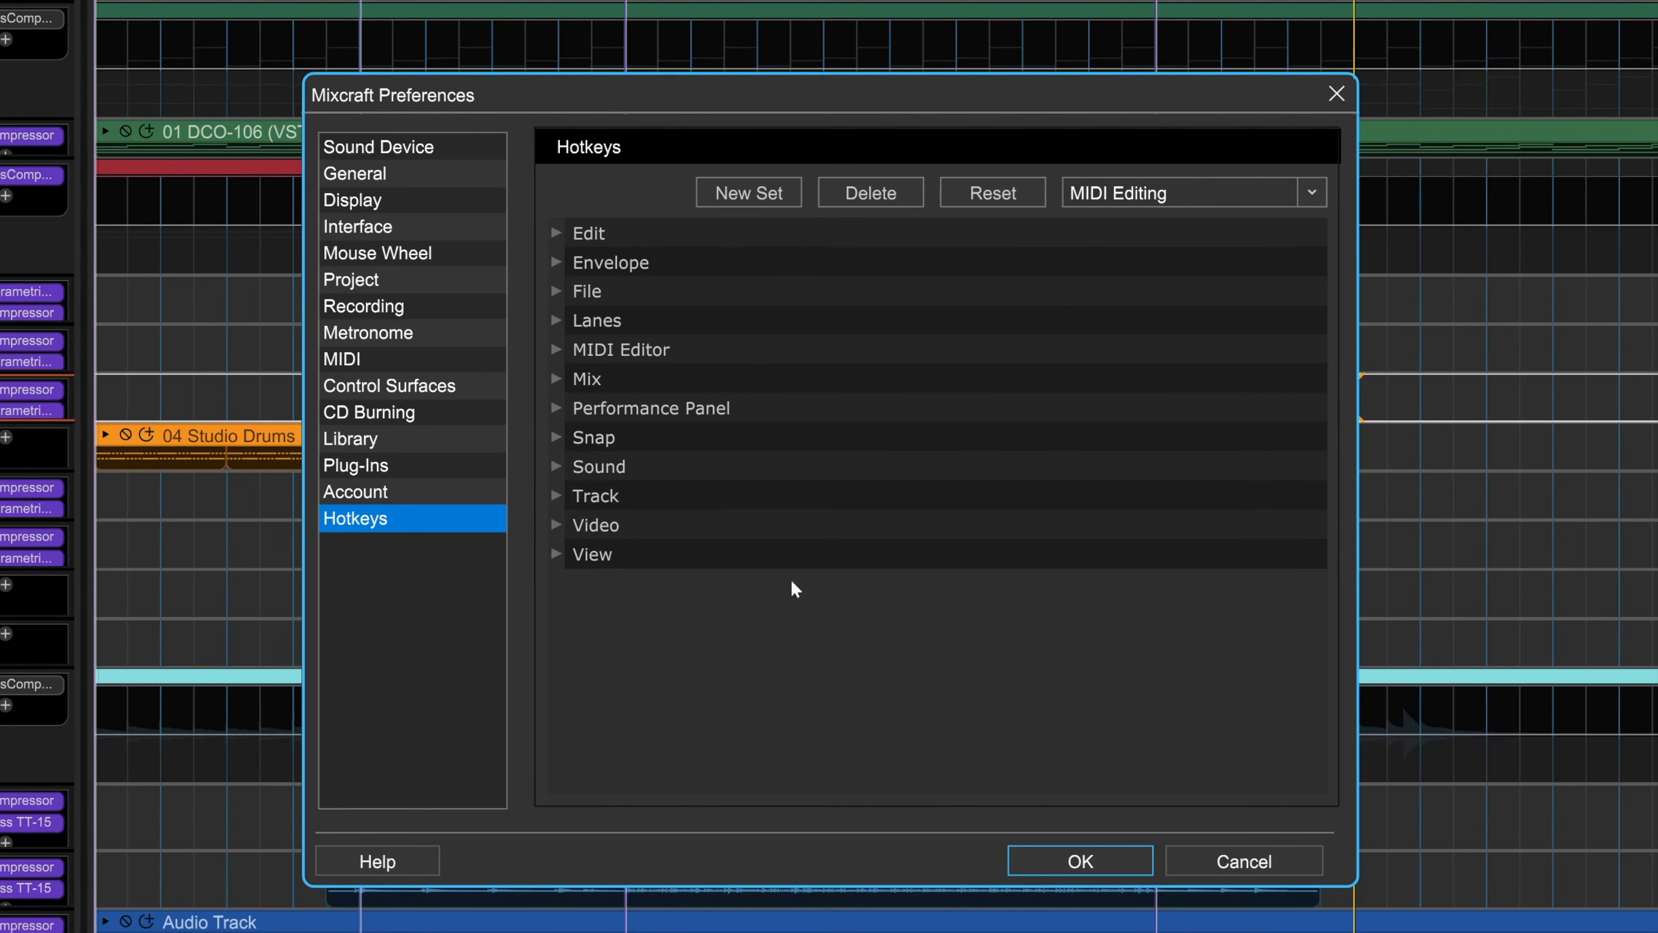
{"action": "left_click", "coordinate": [1245, 862]}
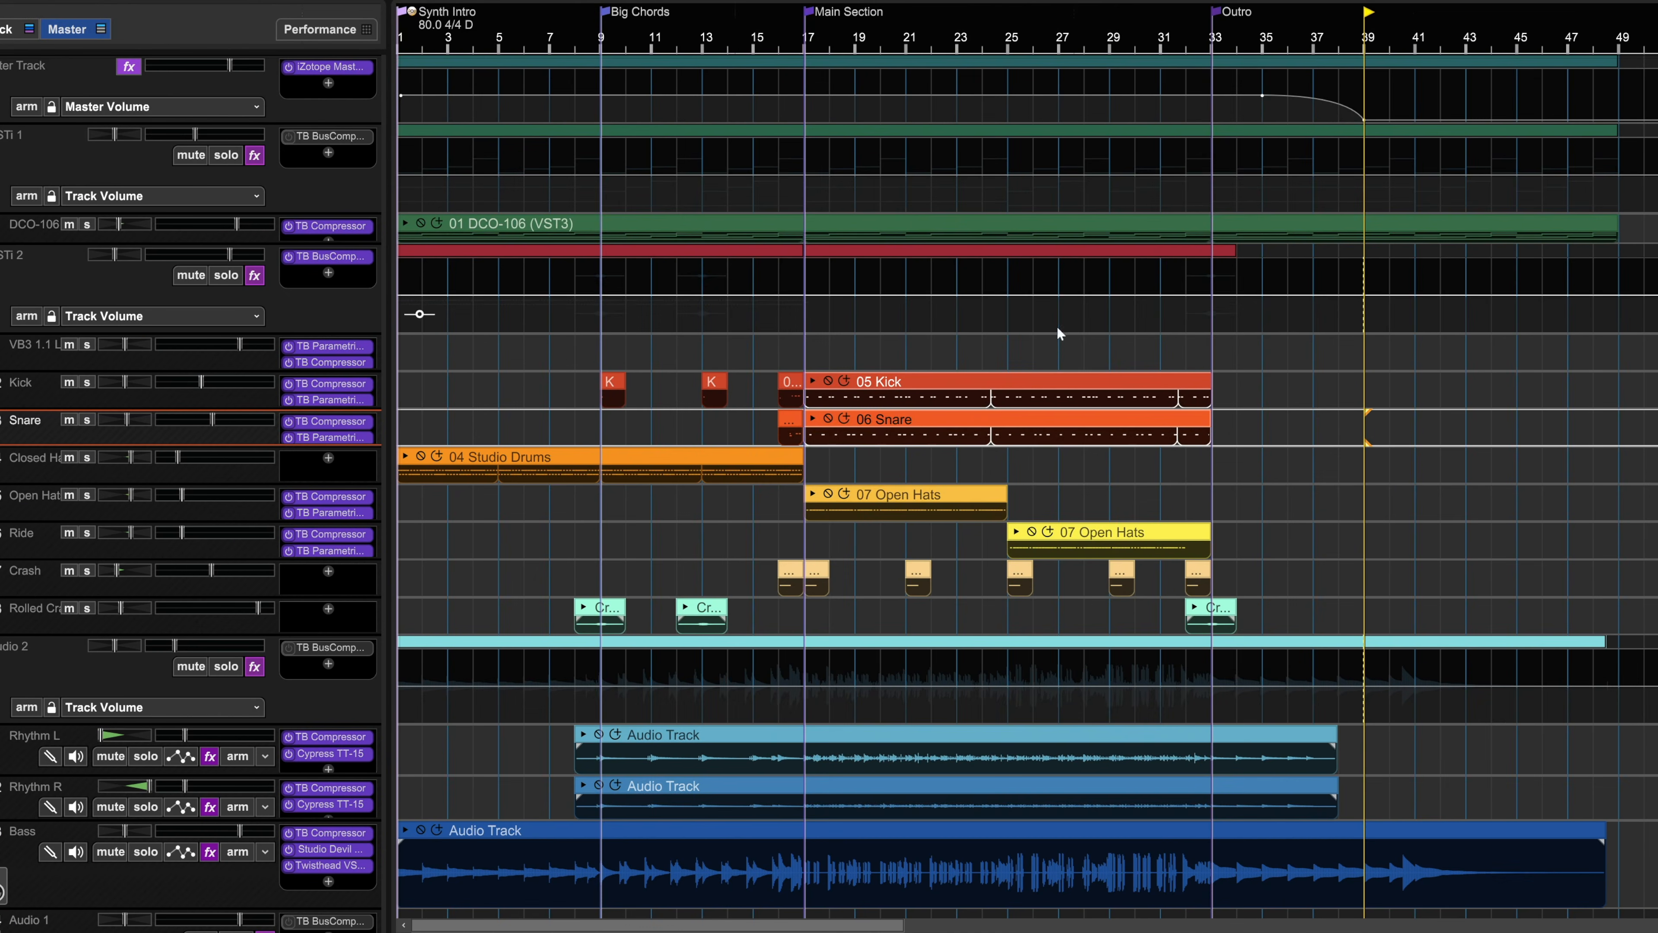
Step: Adjust the 05 Kick and 06 Snare clips together so both repeat in shorter loops up to bar 33
{"action": "left_click_drag", "start_coordinate": [1059, 383], "coordinate": [1050, 419]}
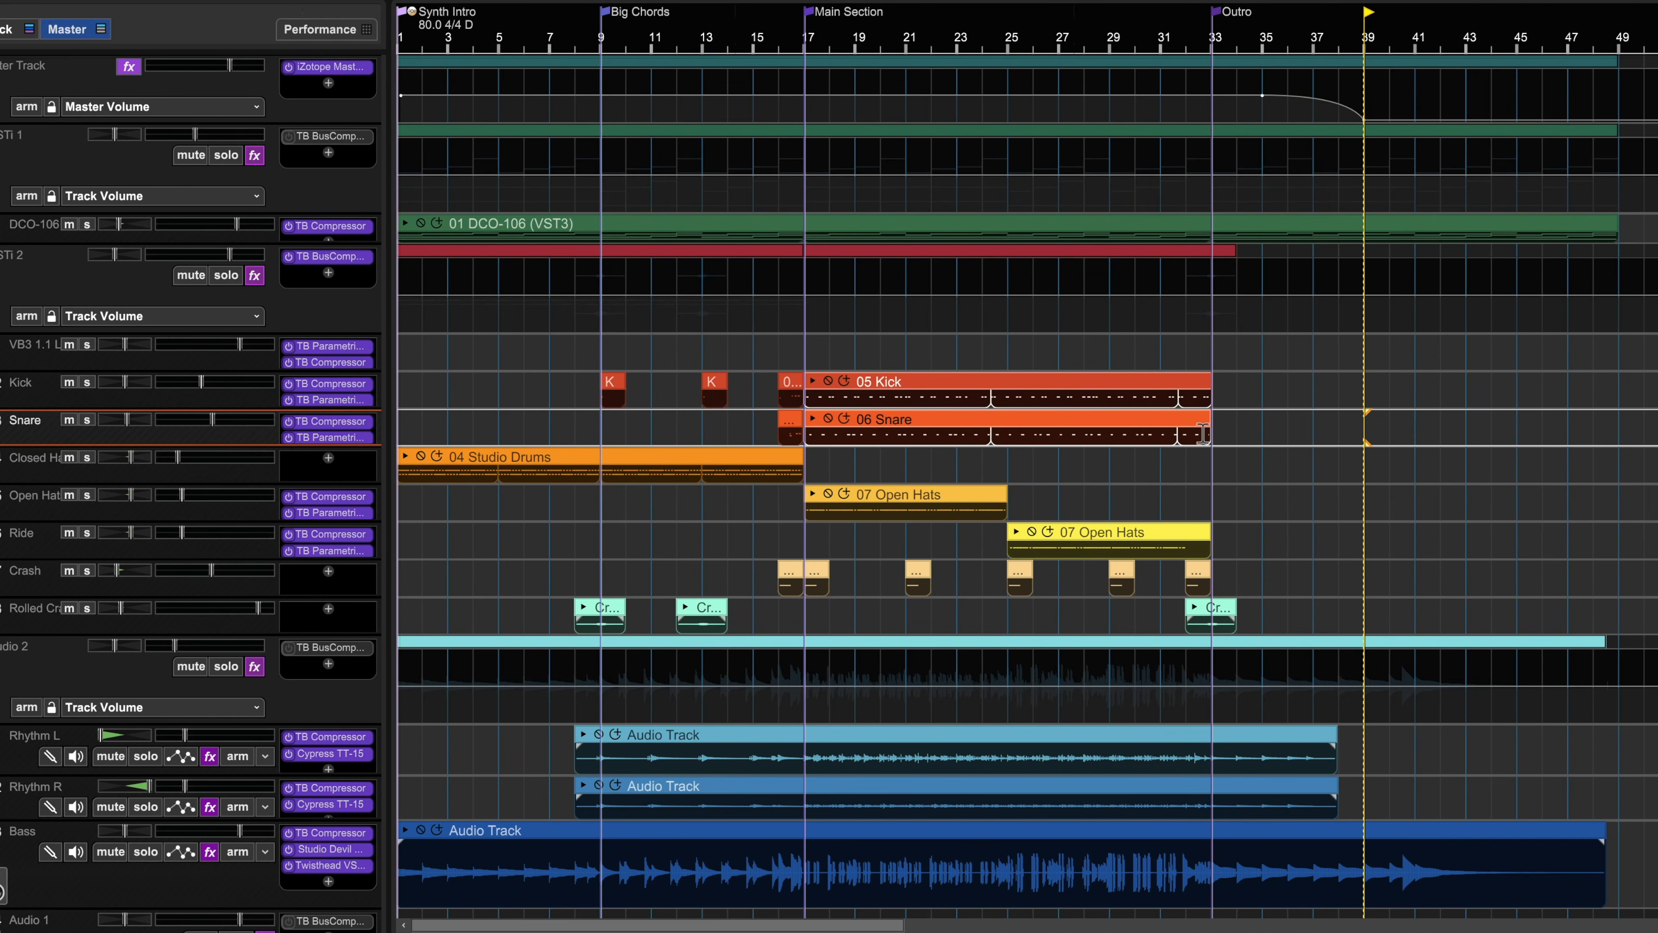
{"action": "mouse_move", "coordinate": [1210, 430]}
{"action": "left_mouse_down"}
{"action": "mouse_move", "coordinate": [1314, 429]}
{"action": "mouse_move", "coordinate": [1209, 428]}
{"action": "mouse_move", "coordinate": [1256, 428]}
{"action": "mouse_move", "coordinate": [1220, 439]}
{"action": "left_mouse_up"}
{"action": "key", "text": "l"}
{"action": "key", "text": "p"}
{"action": "mouse_move", "coordinate": [1135, 30]}
{"action": "left_mouse_down"}
{"action": "mouse_move", "coordinate": [1064, 32]}
{"action": "mouse_move", "coordinate": [1132, 41]}
{"action": "left_mouse_up"}
{"action": "key", "text": "l"}
{"action": "key", "text": "p"}
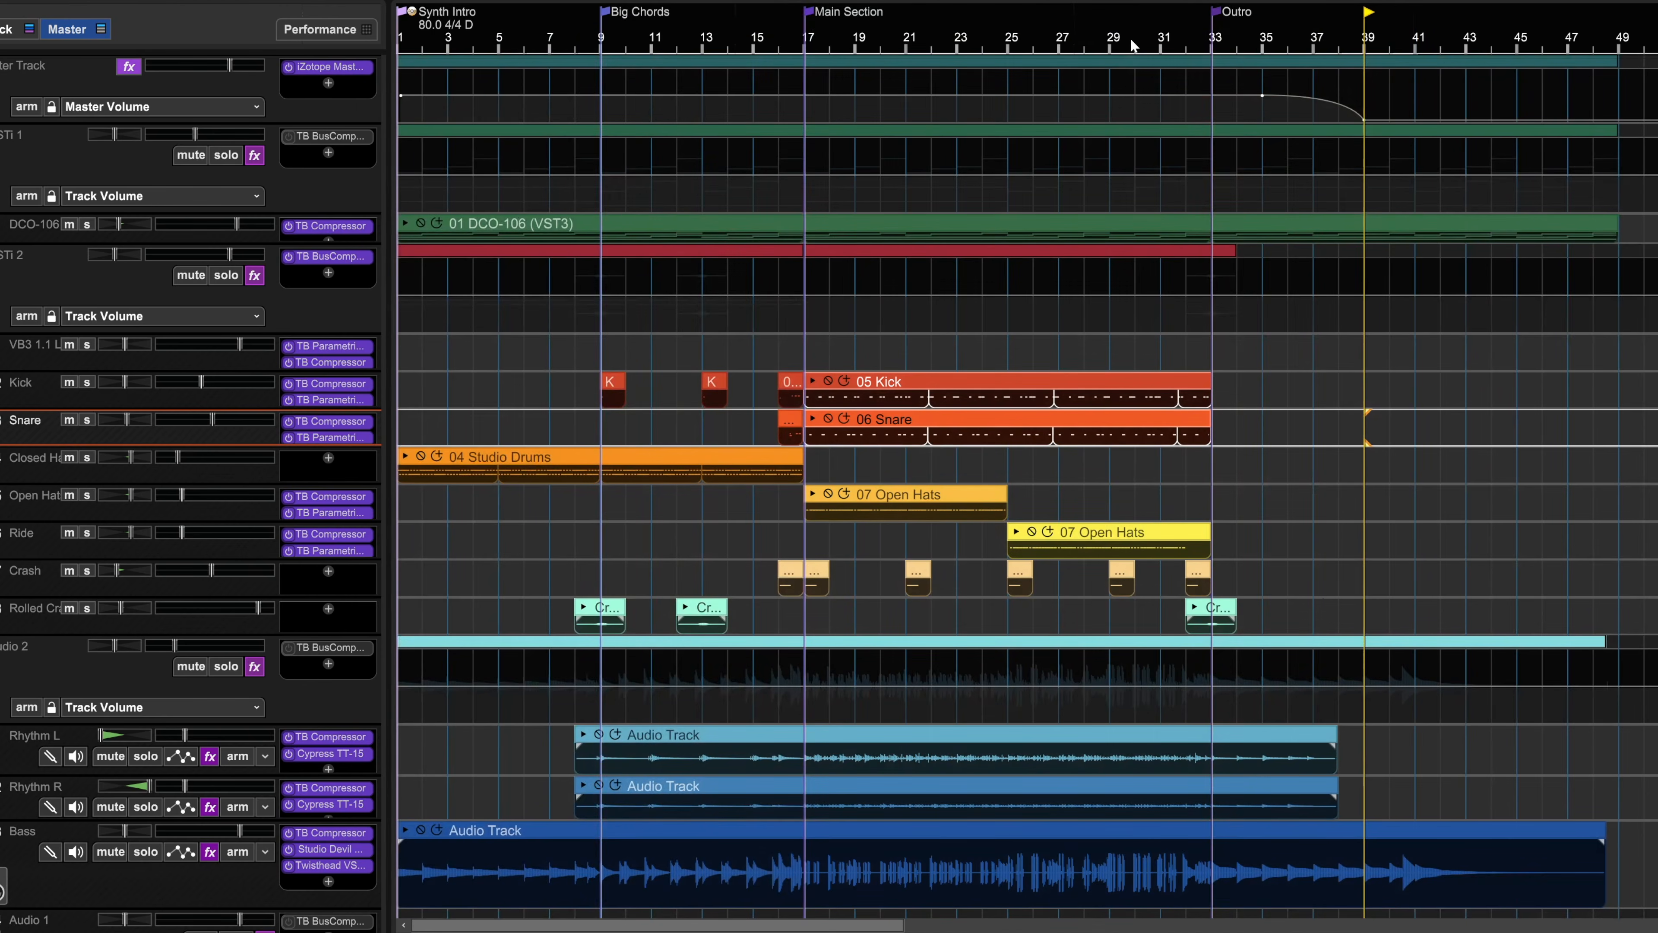
Step: View the color palette for the VSTi 1 track and recolor the selected 05 Kick and 06 Snare clips dark purple
{"action": "right_click", "coordinate": [367, 189]}
{"action": "mouse_move", "coordinate": [428, 253]}
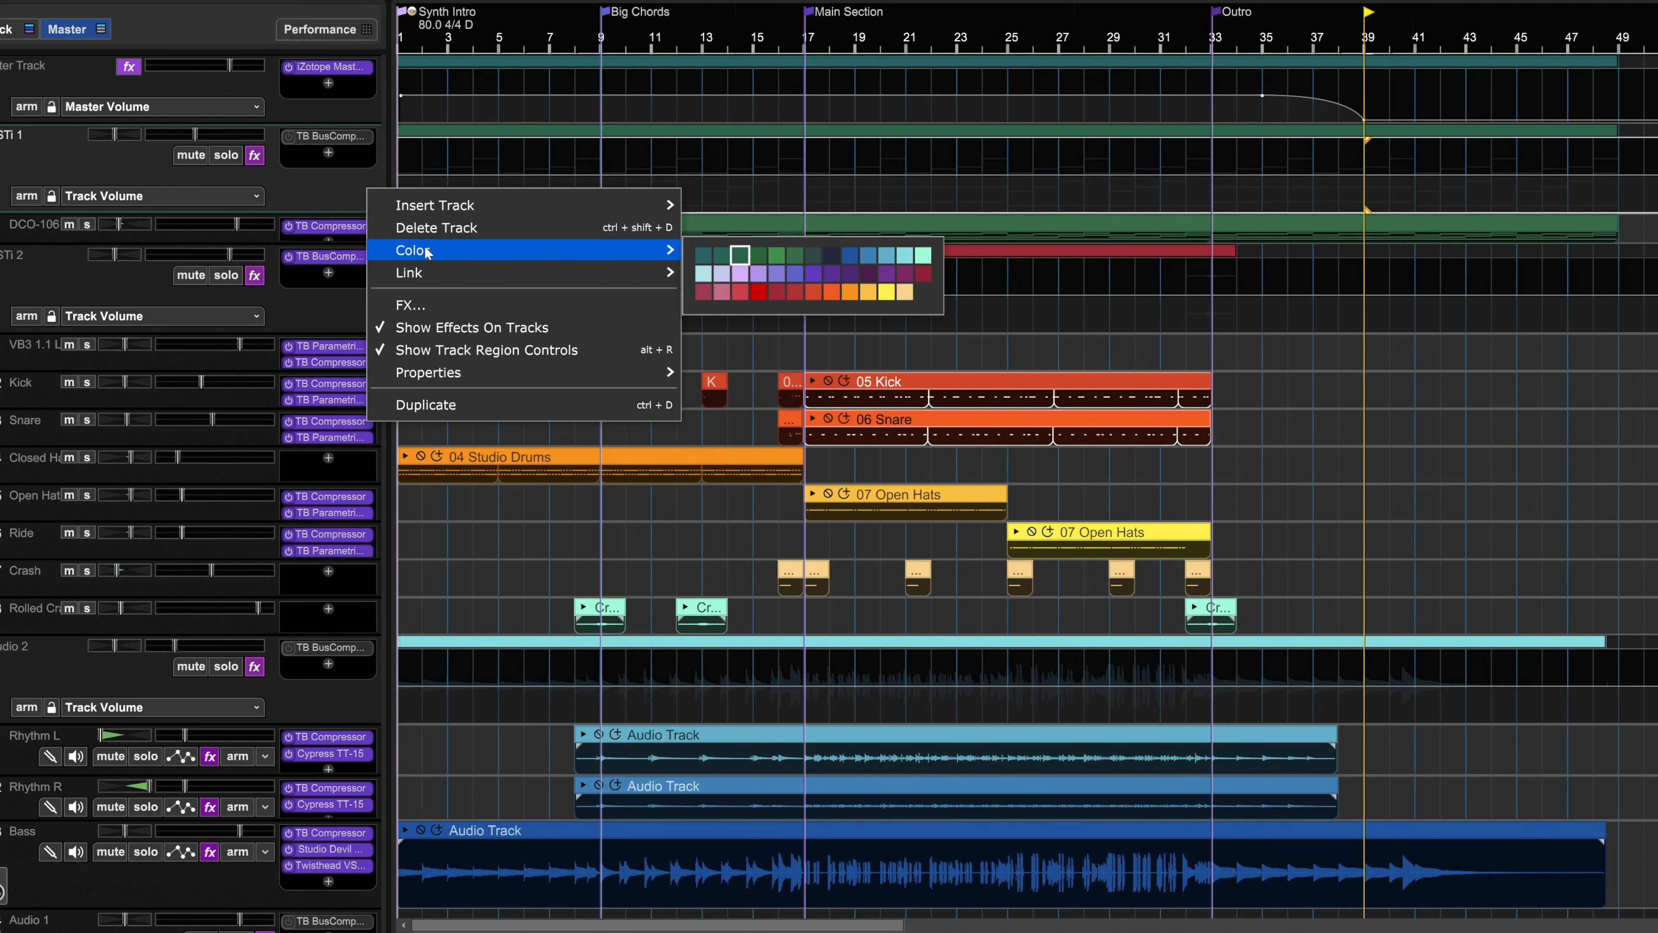
{"action": "right_click", "coordinate": [973, 390]}
{"action": "left_click", "coordinate": [845, 435]}
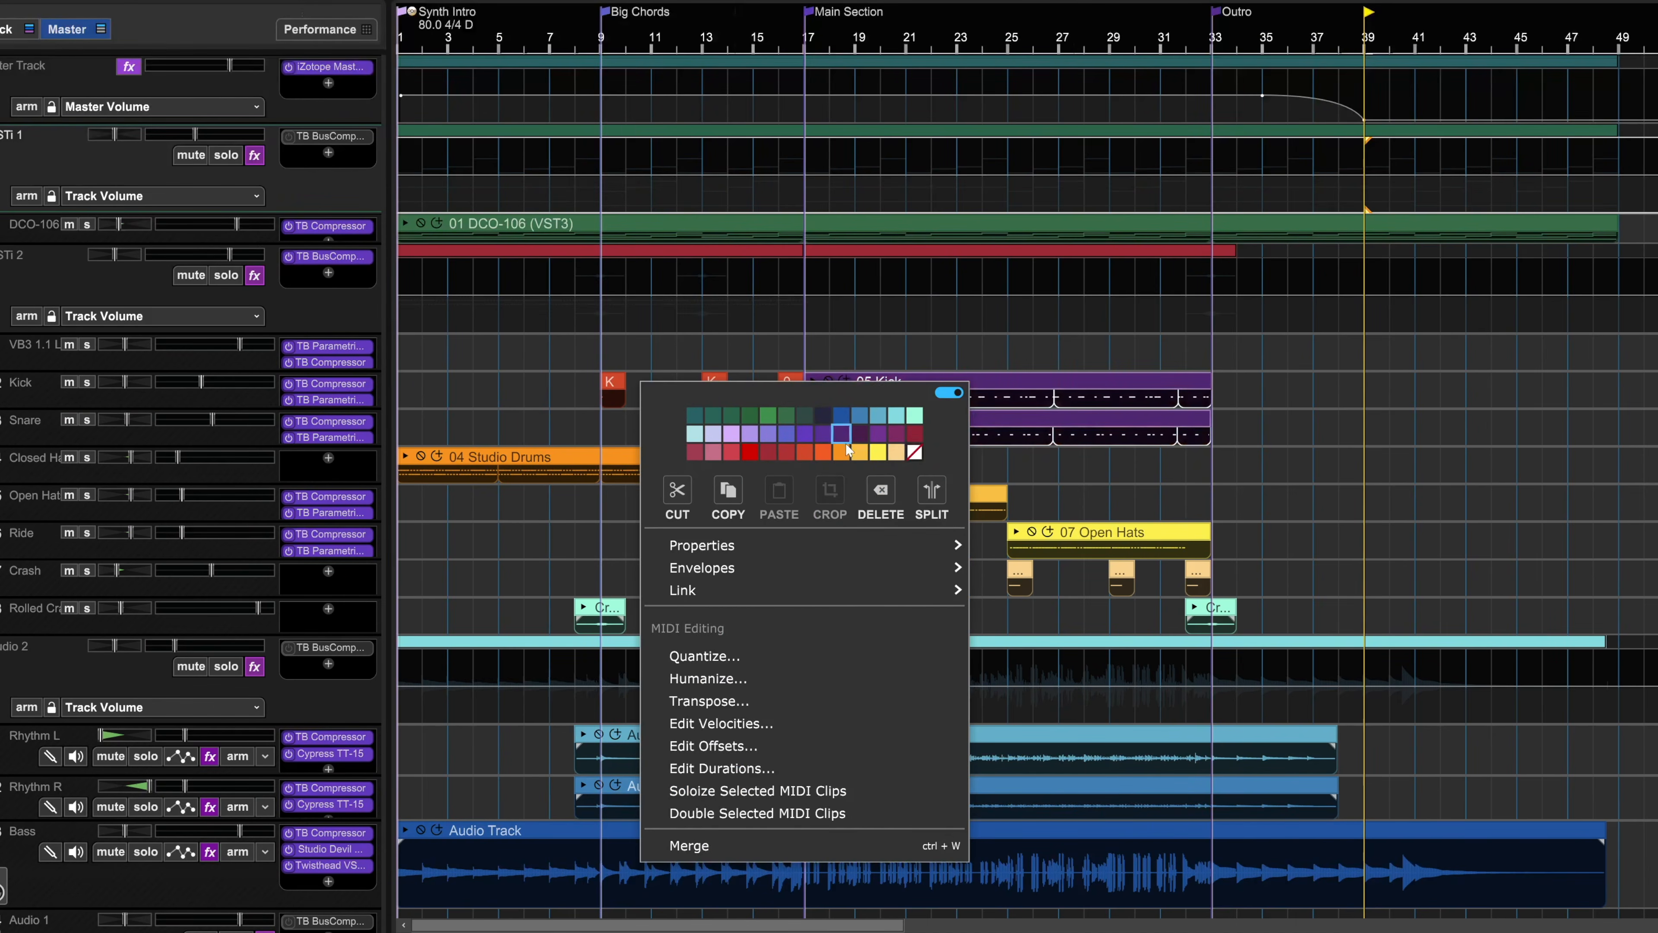
{"action": "left_click", "coordinate": [1260, 429]}
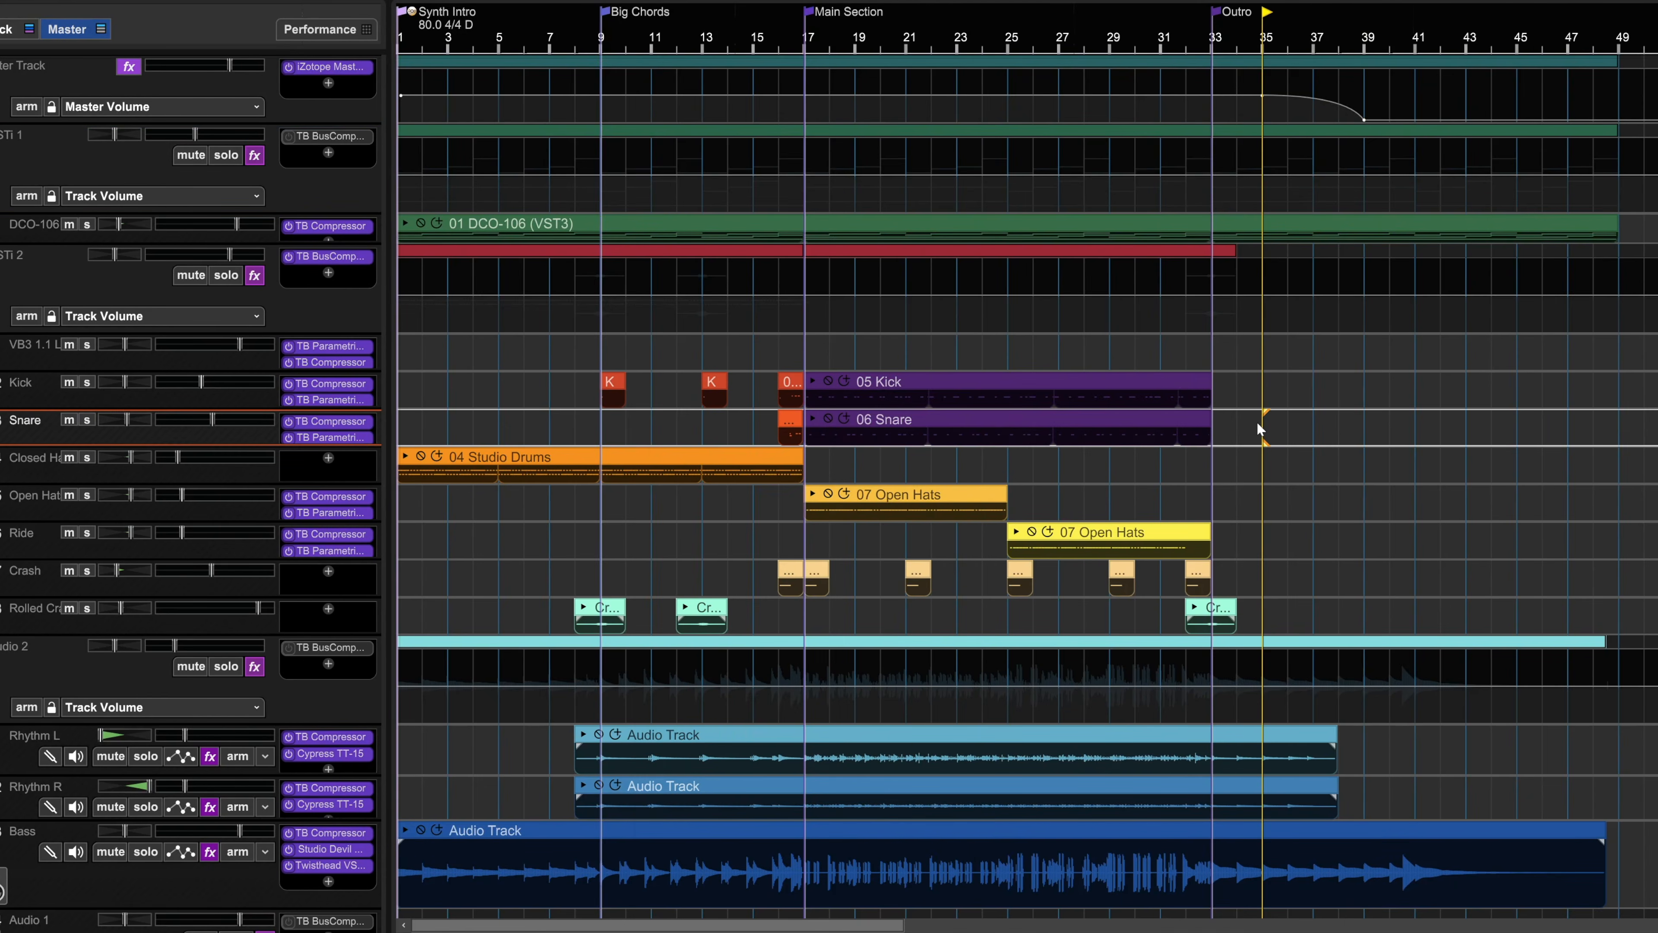
{"action": "right_click", "coordinate": [1173, 392]}
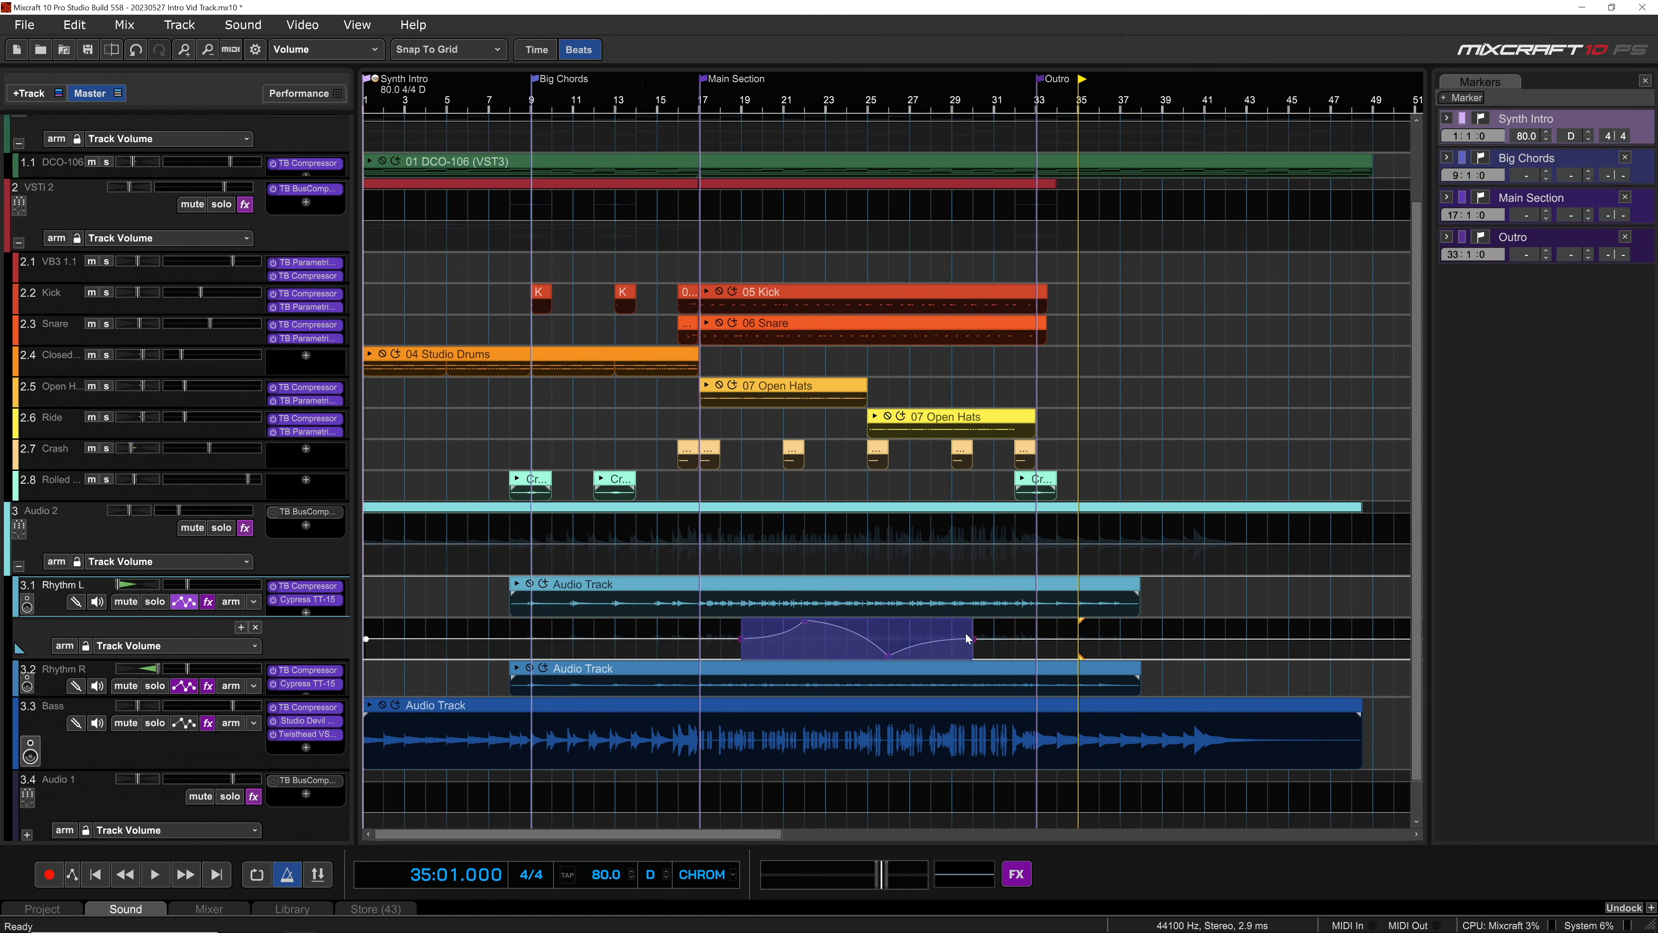
Step: Duplicate the curve in the Rhythm L track's volume automation lane and select its points between bars 19 and 30
{"action": "mouse_move", "coordinate": [944, 637]}
{"action": "left_mouse_down"}
{"action": "mouse_move", "coordinate": [679, 645]}
{"action": "mouse_move", "coordinate": [917, 646]}
{"action": "left_mouse_up"}
{"action": "mouse_move", "coordinate": [895, 592]}
{"action": "left_mouse_down"}
{"action": "mouse_move", "coordinate": [764, 593]}
{"action": "mouse_move", "coordinate": [1005, 596]}
{"action": "mouse_move", "coordinate": [878, 604]}
{"action": "mouse_move", "coordinate": [892, 603]}
{"action": "left_mouse_up"}
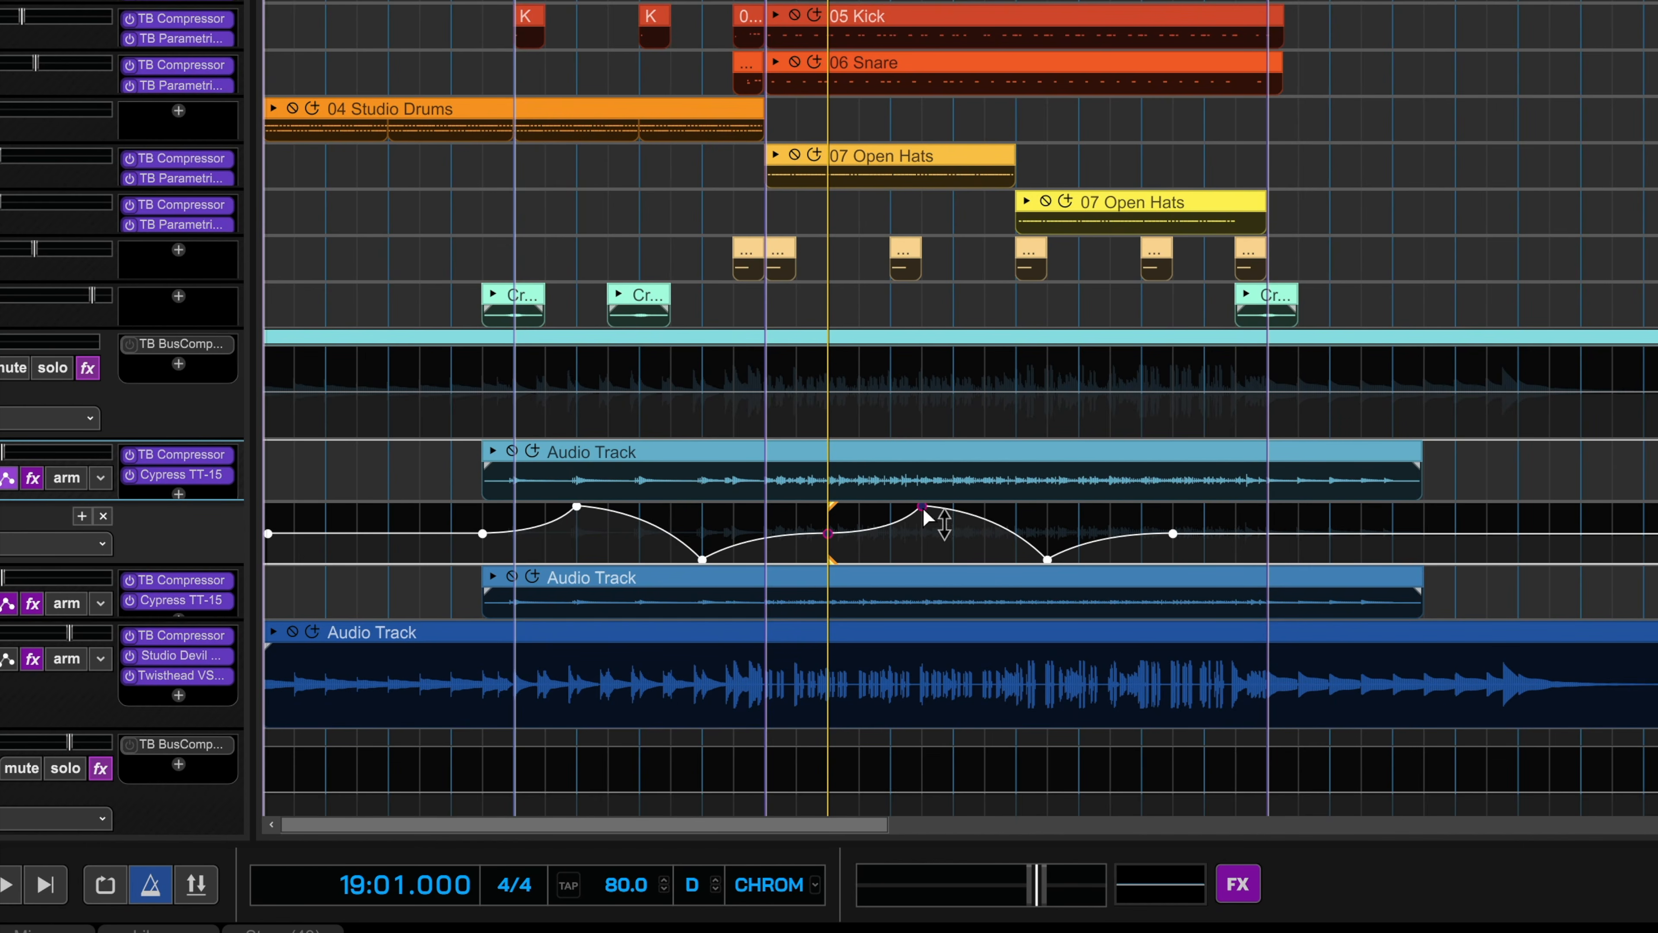
{"action": "left_click", "coordinate": [1048, 561], "text": "shift"}
{"action": "left_click", "coordinate": [1175, 534], "text": "shift"}
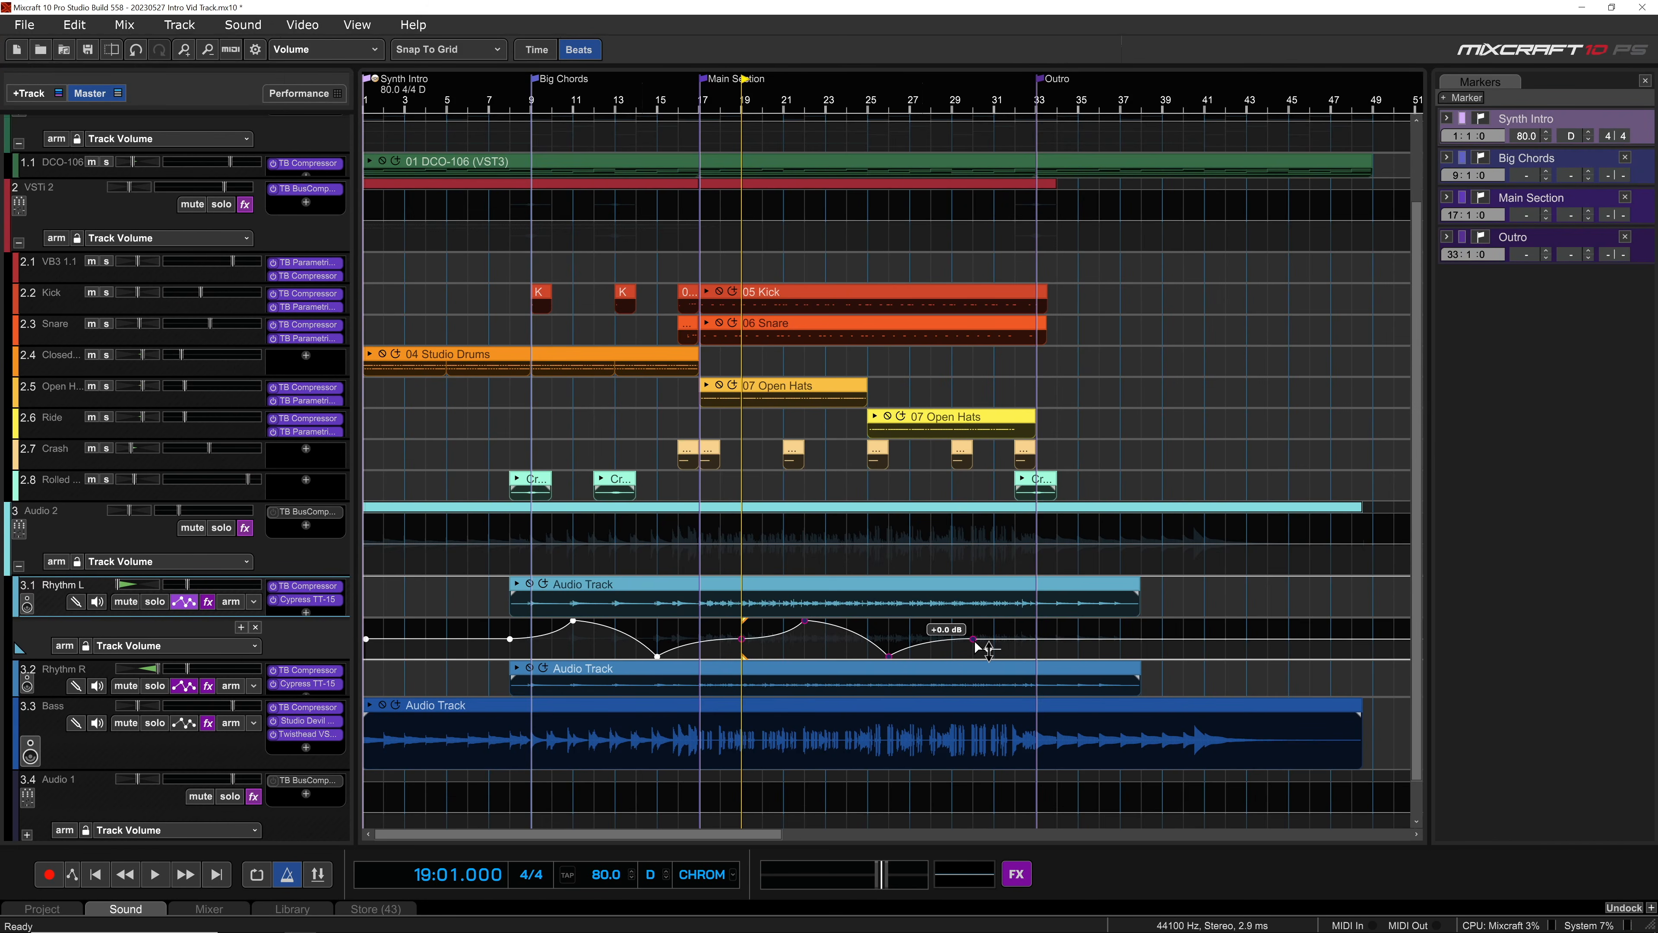
{"action": "mouse_move", "coordinate": [976, 646]}
{"action": "left_mouse_down"}
{"action": "mouse_move", "coordinate": [976, 632]}
{"action": "mouse_move", "coordinate": [977, 661]}
{"action": "mouse_move", "coordinate": [973, 637]}
{"action": "left_mouse_up"}
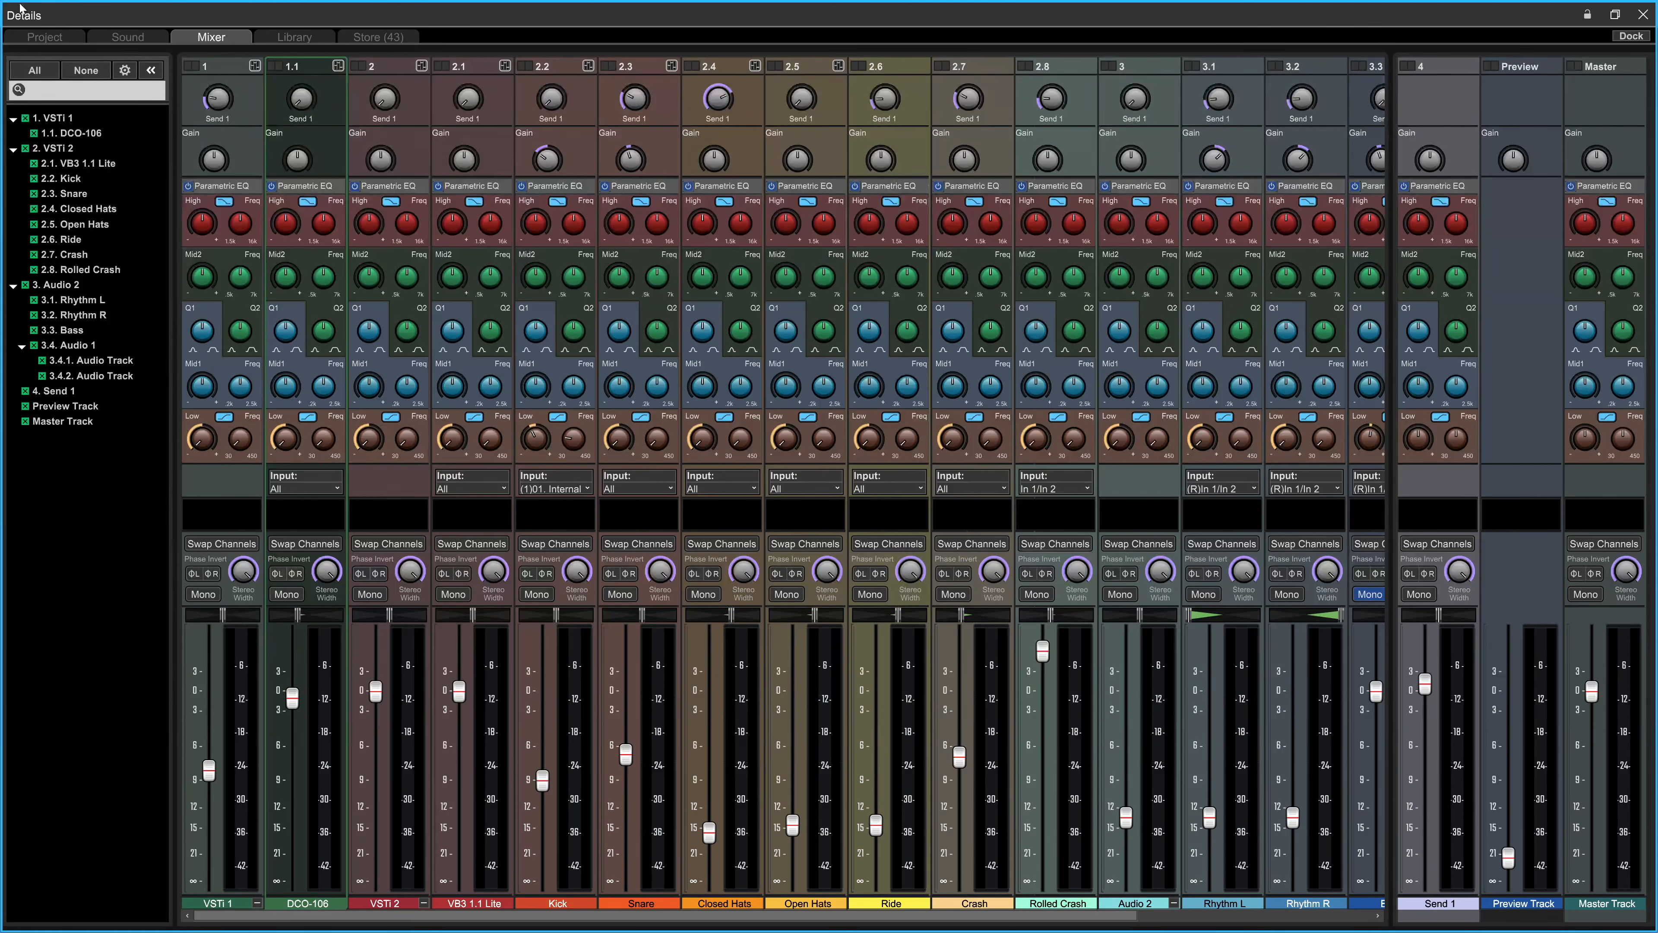
Step: Collapse the mixer's track list to make room for more channels and expand it again
{"action": "left_click", "coordinate": [149, 69]}
{"action": "mouse_move", "coordinate": [1396, 94]}
{"action": "left_mouse_down"}
{"action": "mouse_move", "coordinate": [1627, 84]}
{"action": "mouse_move", "coordinate": [1388, 115]}
{"action": "left_mouse_up"}
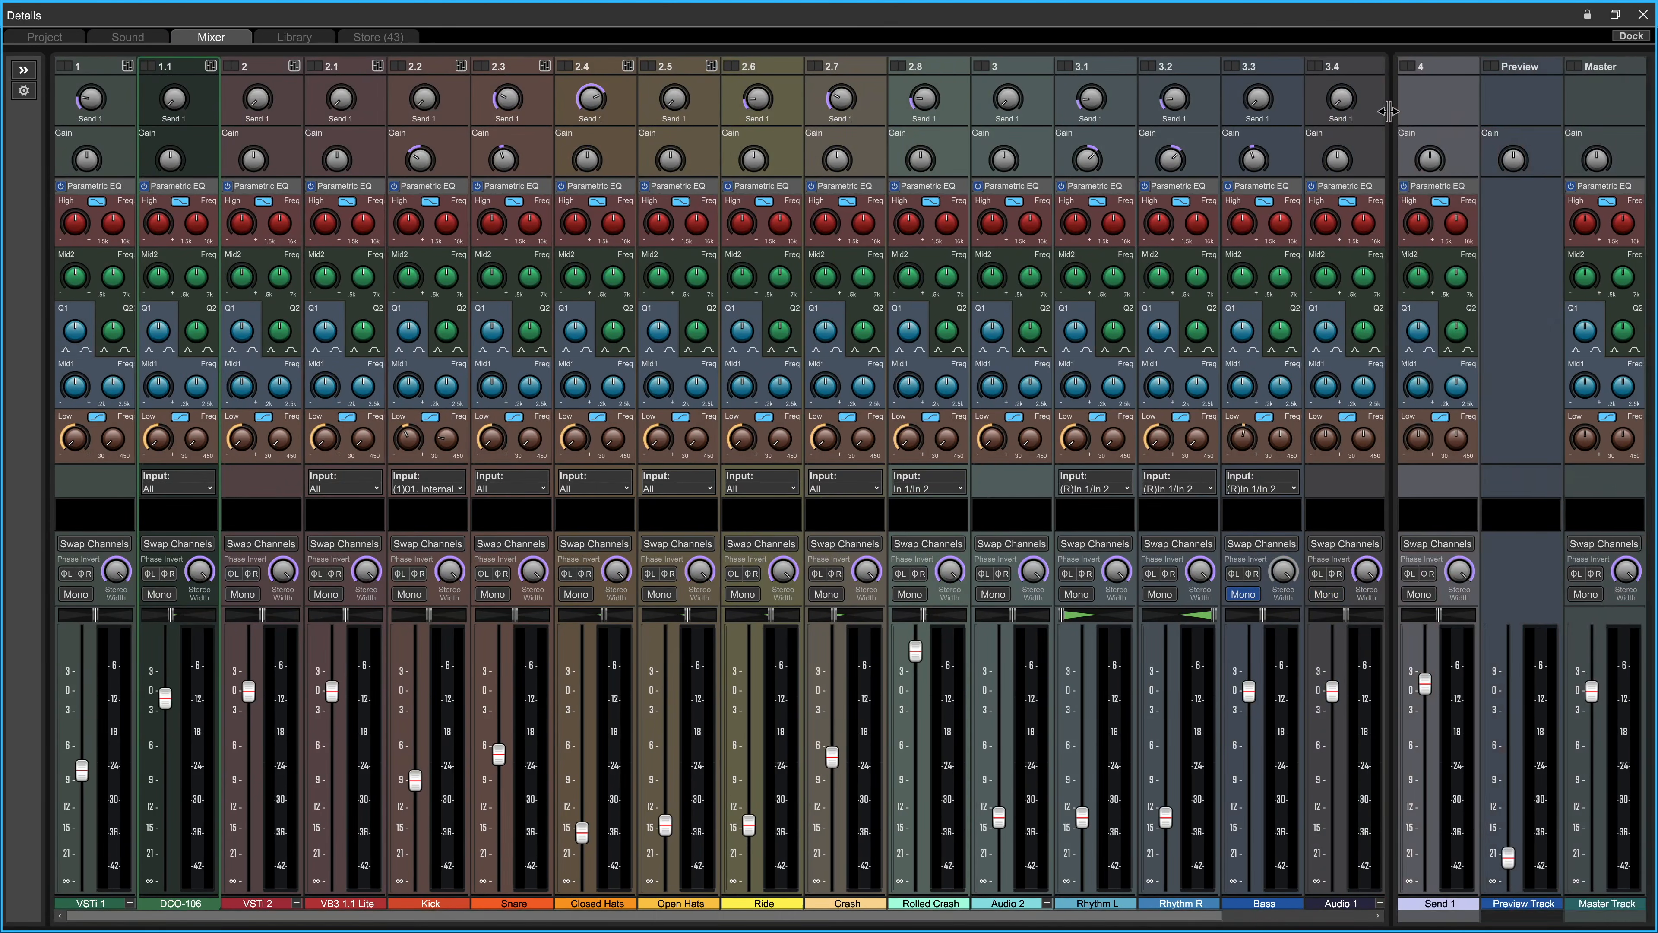
{"action": "left_click", "coordinate": [24, 71]}
Step: Enable the Track Icon panel in the mixer panel preferences and apply it
{"action": "left_click", "coordinate": [127, 75]}
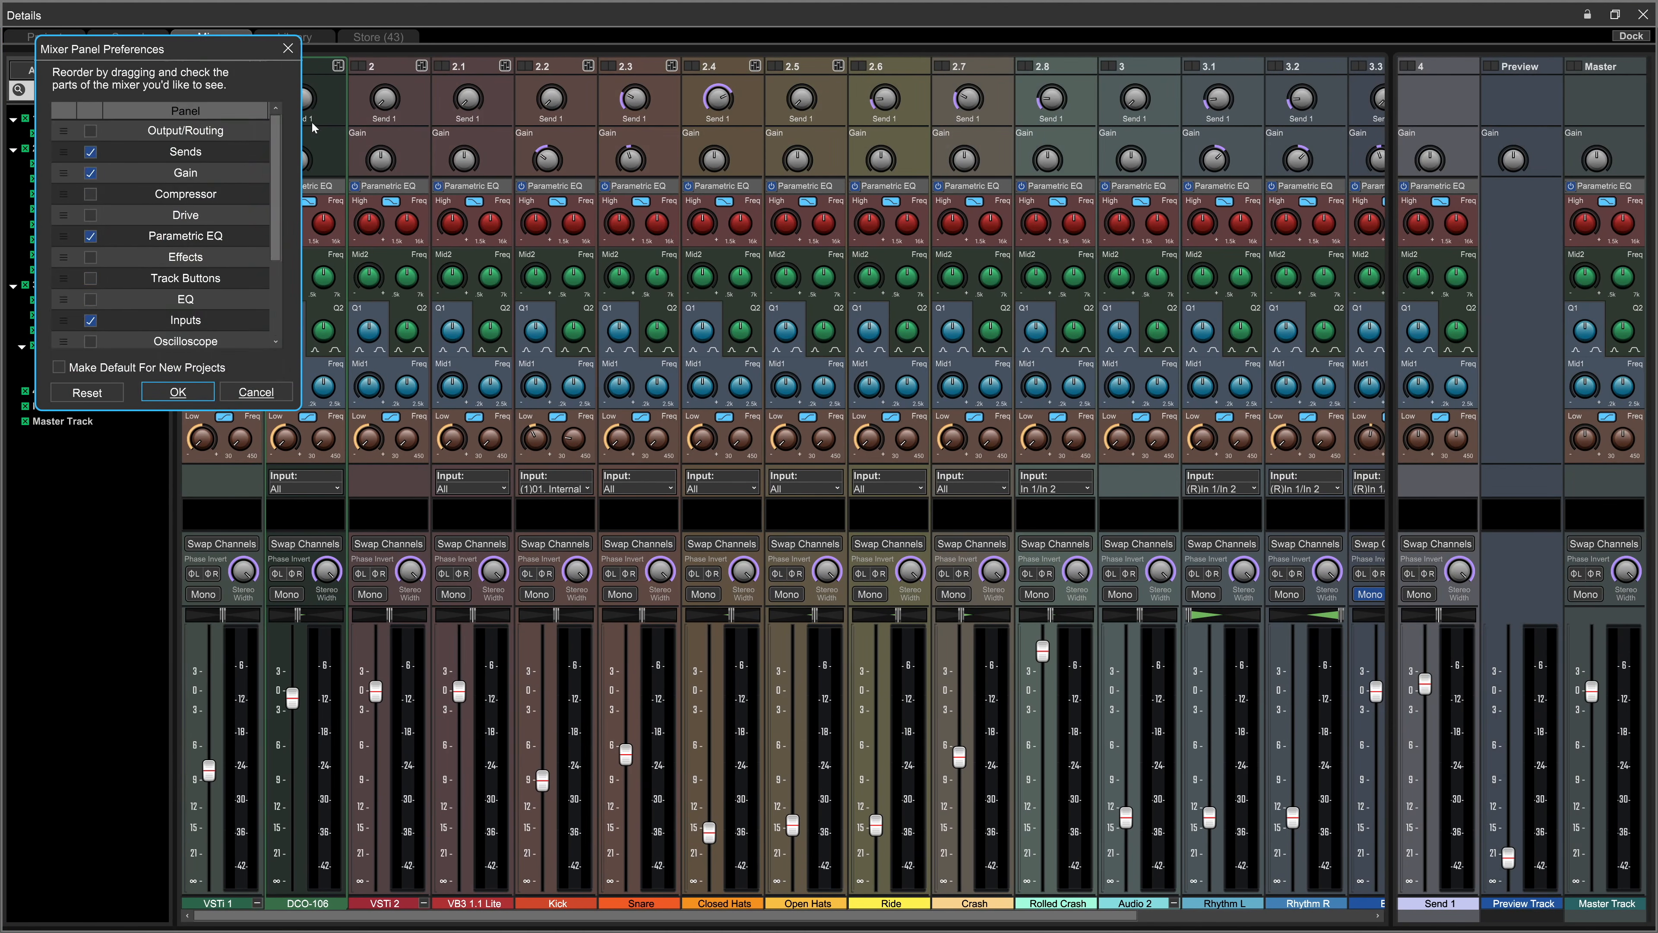
{"action": "scroll", "coordinate": [90, 328], "scroll_direction": "down", "scroll_amount": 3}
{"action": "left_click", "coordinate": [90, 321]}
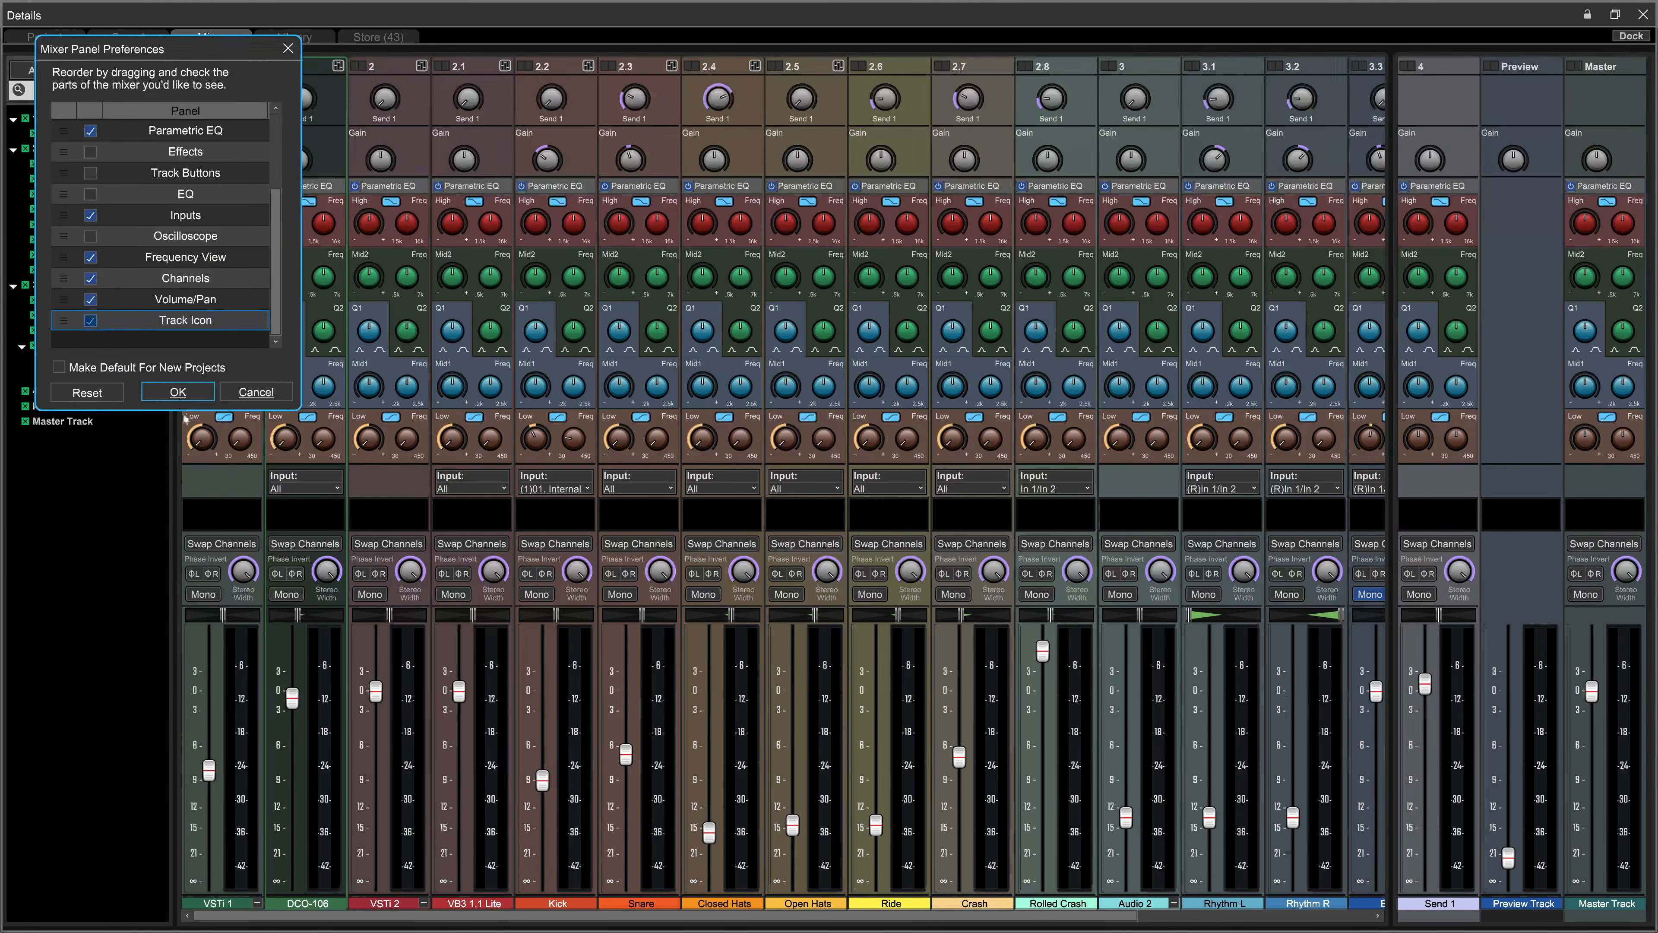
{"action": "left_click", "coordinate": [177, 392]}
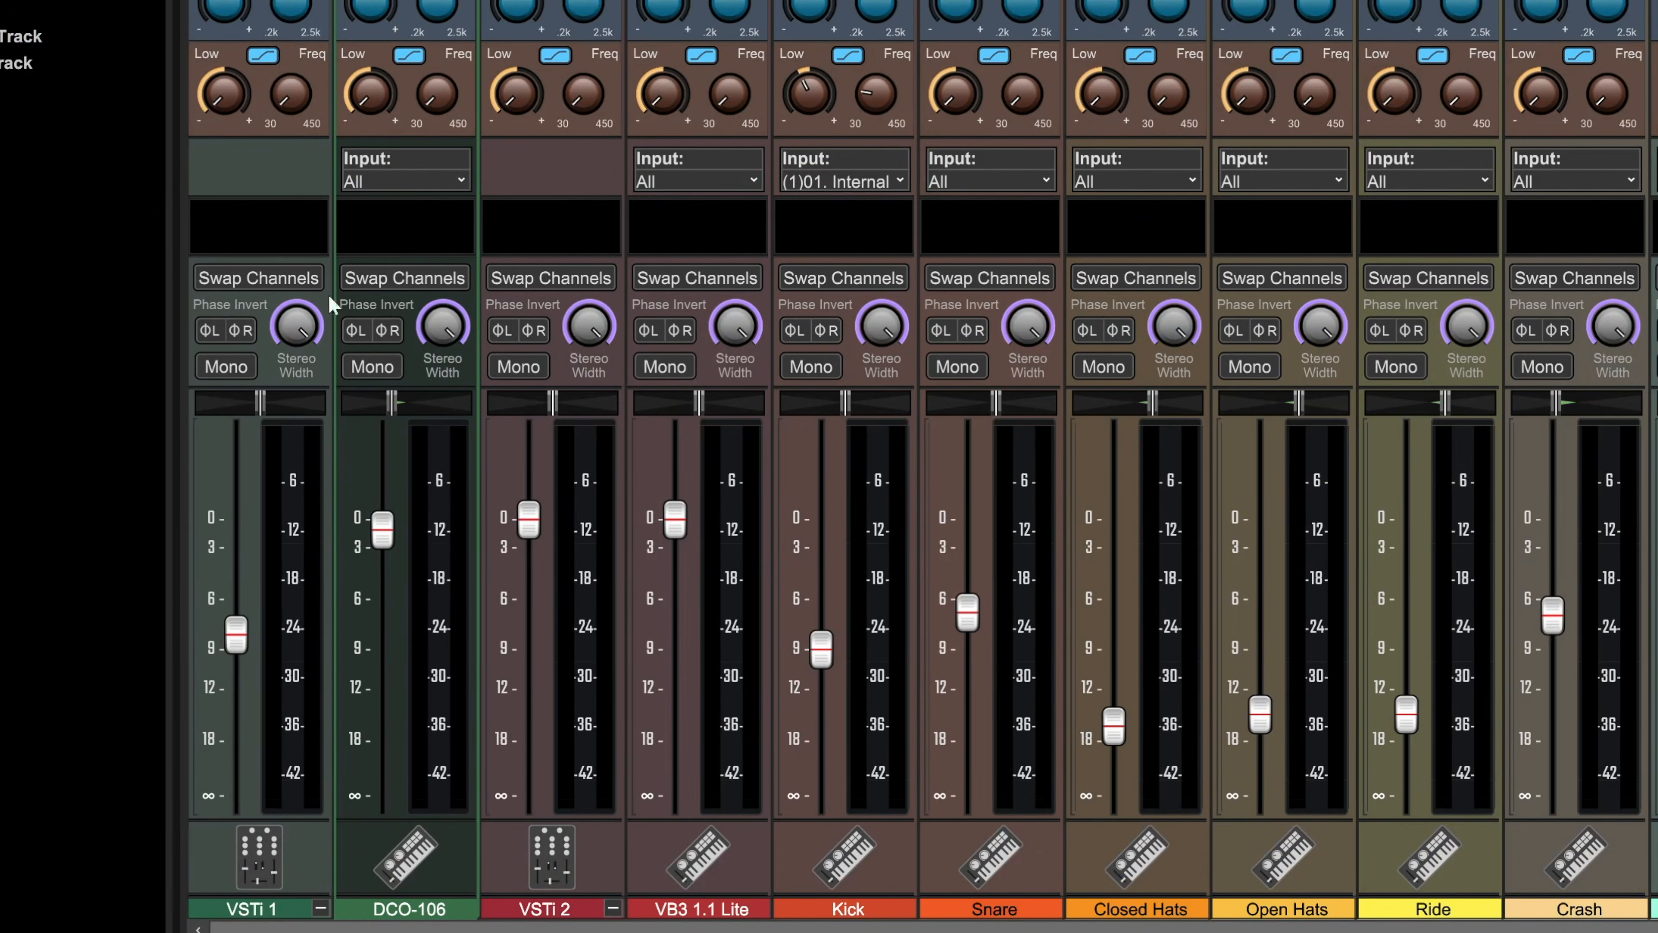
Step: Swap the channels, invert the left and right phase, and toggle mono on and off for VSTi 1 in the mixer
{"action": "left_click", "coordinate": [243, 279]}
{"action": "left_click", "coordinate": [209, 330]}
{"action": "left_click", "coordinate": [241, 329]}
{"action": "left_click", "coordinate": [241, 363]}
{"action": "left_click", "coordinate": [242, 364]}
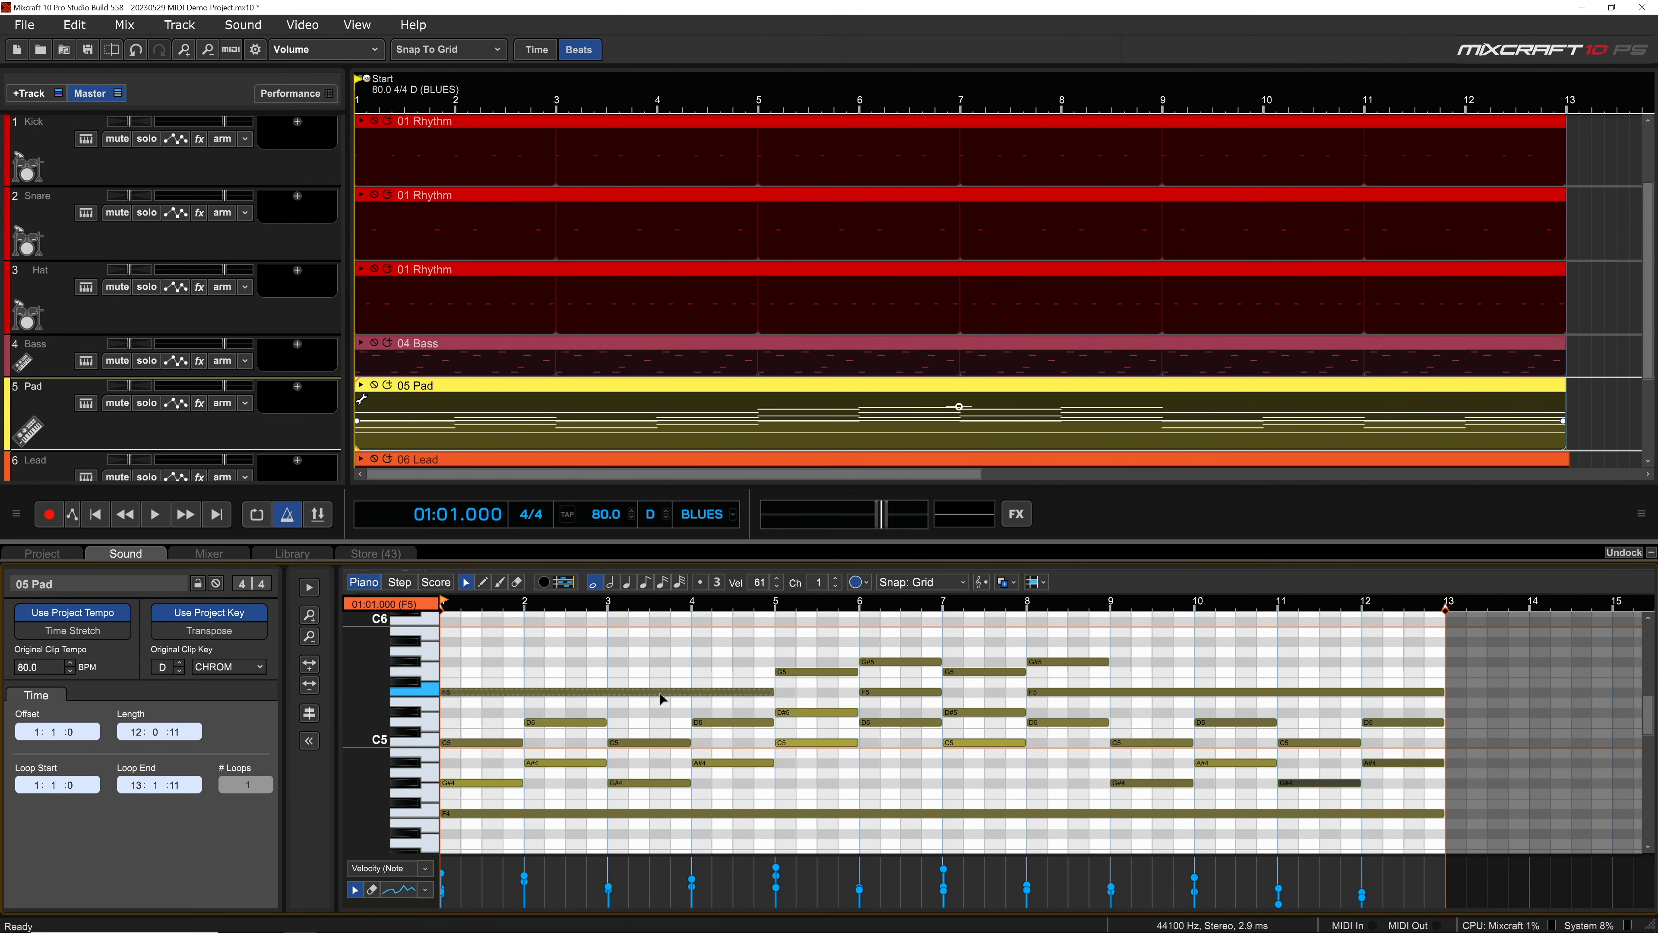
Step: Audition two notes in the 05 Pad clip and color its piano roll notes by Note, ending with coloring by MIDI Channel
{"action": "left_click", "coordinate": [733, 724]}
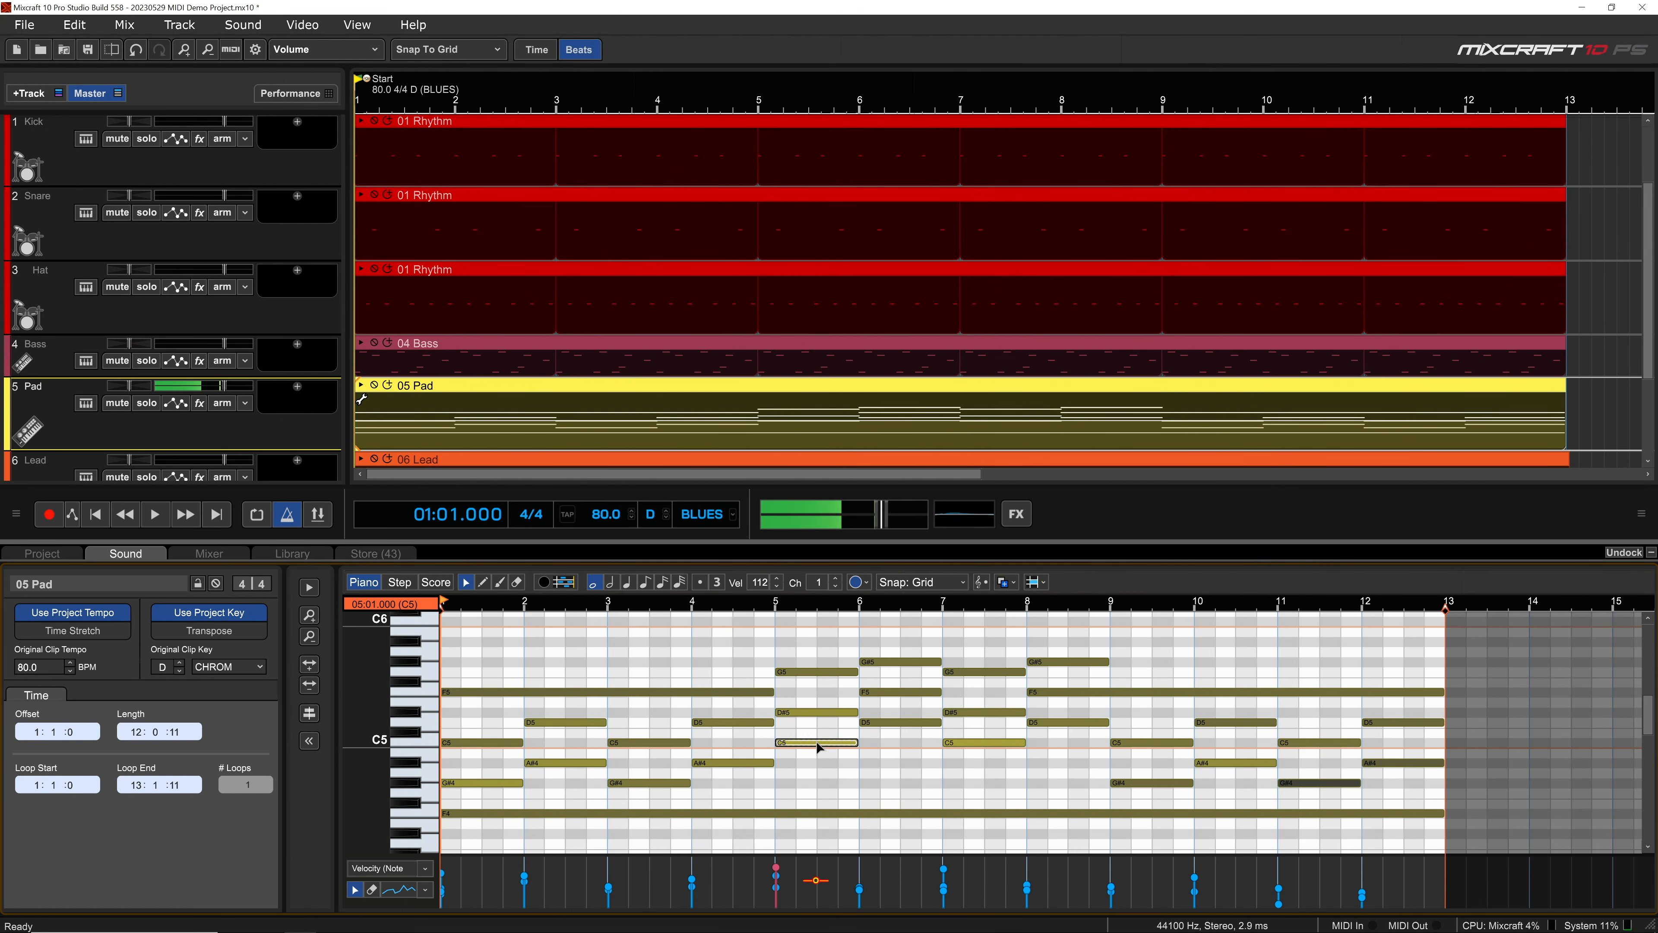
{"action": "left_click", "coordinate": [878, 724]}
{"action": "left_click", "coordinate": [865, 587]}
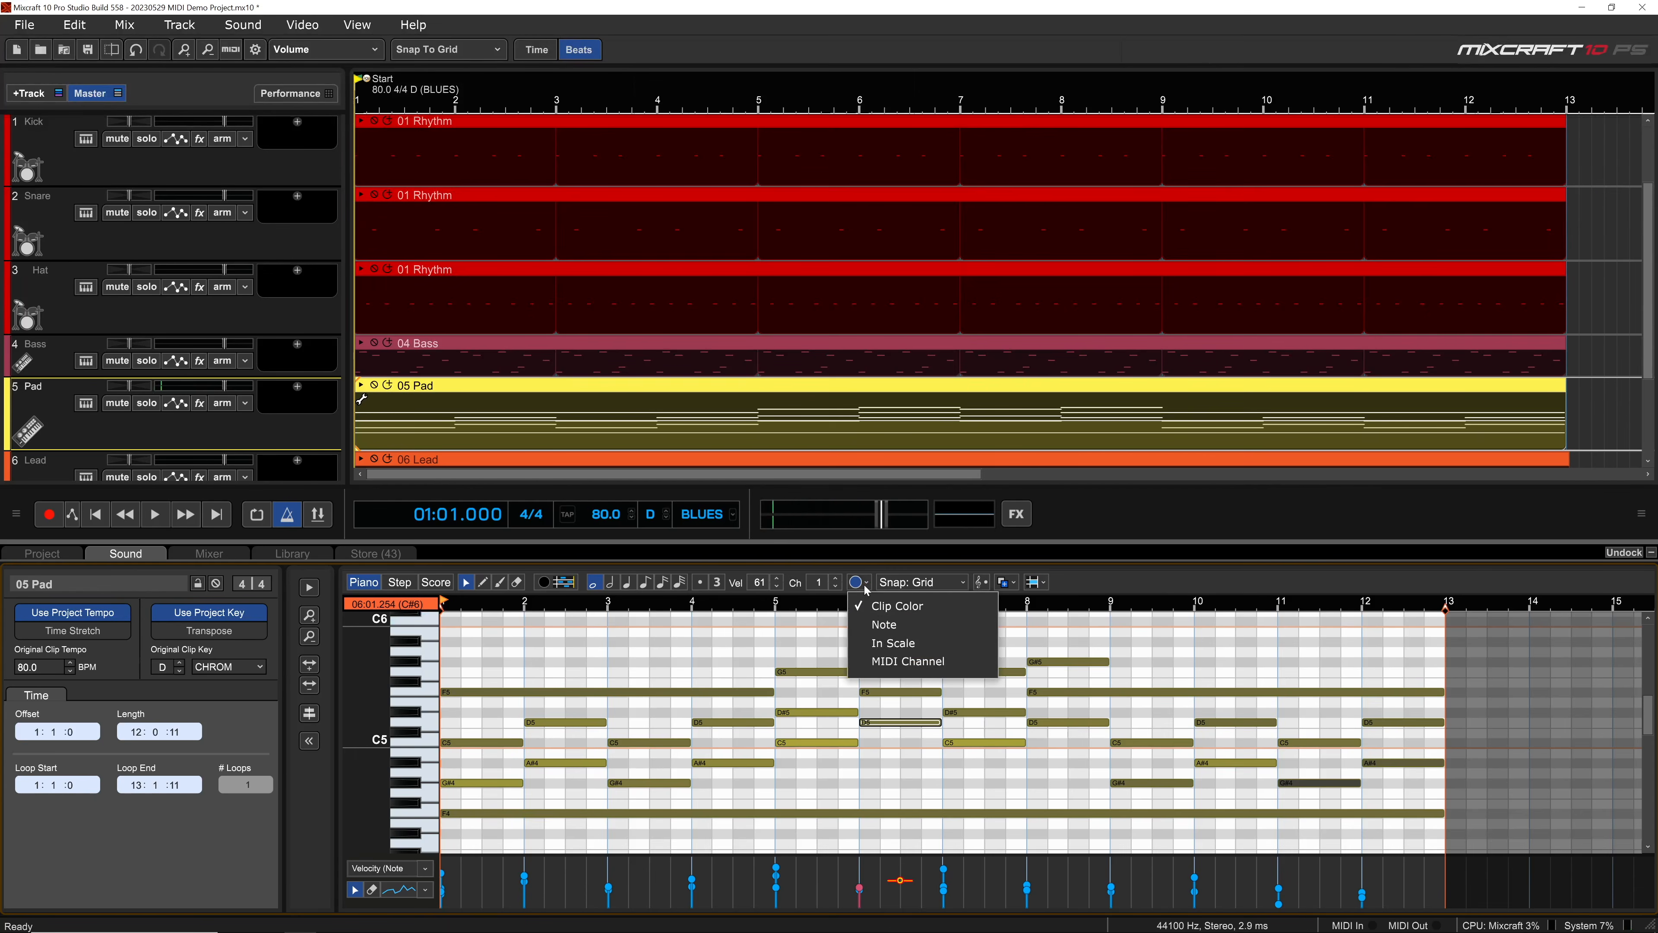
{"action": "left_click", "coordinate": [878, 624]}
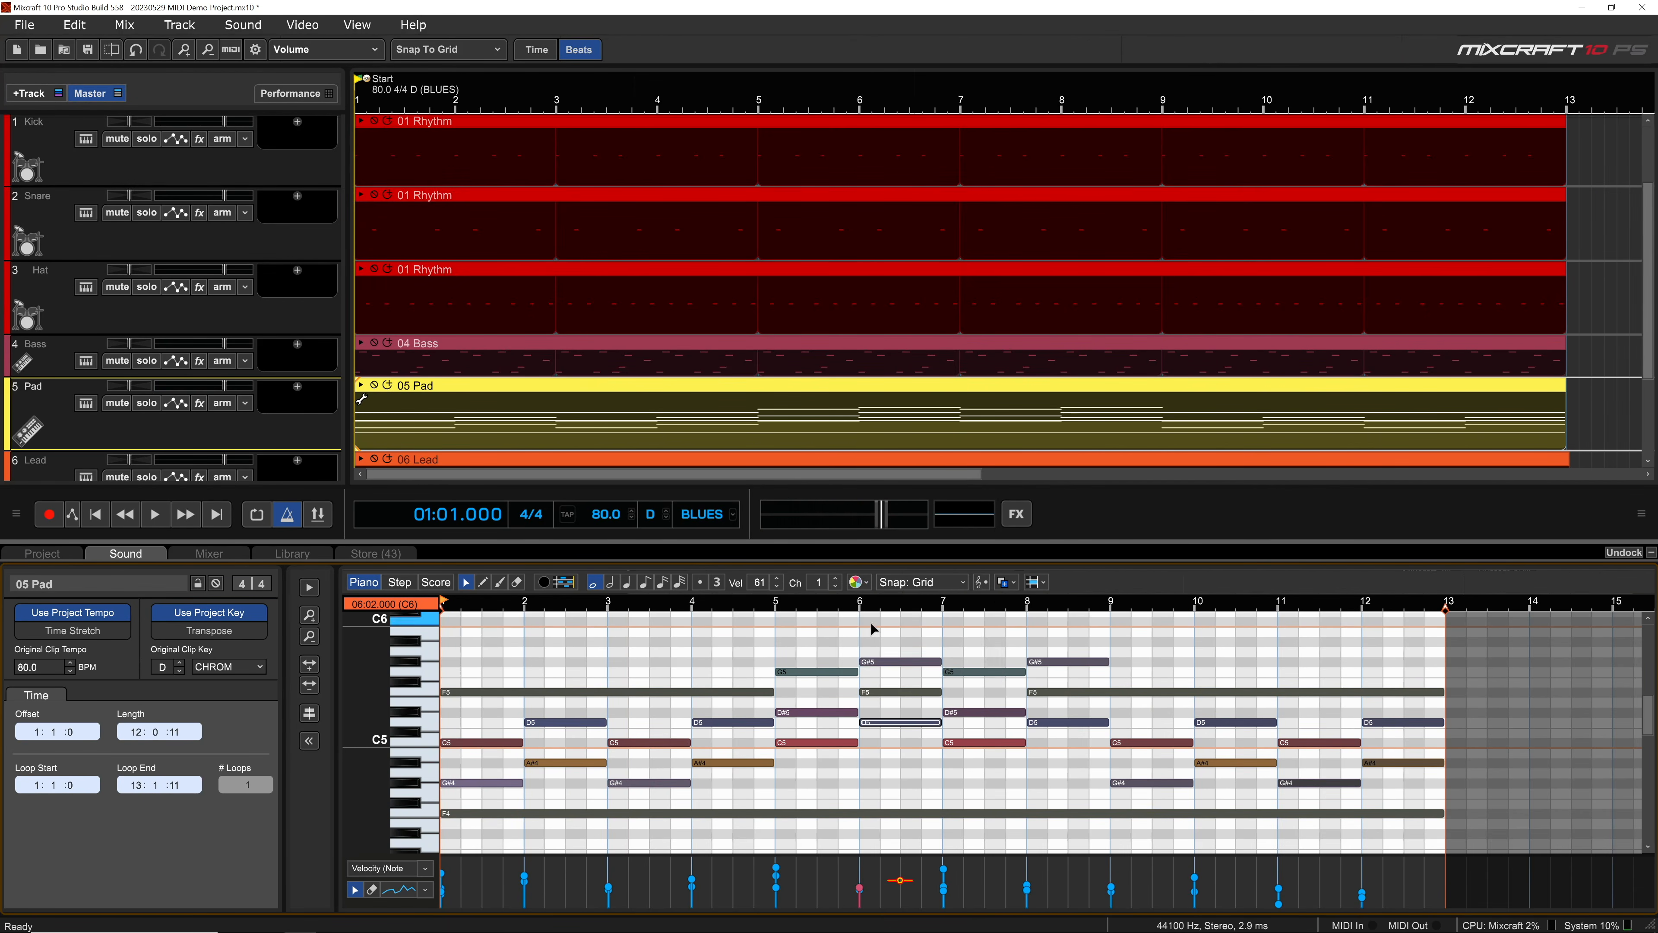
{"action": "left_click", "coordinate": [870, 583]}
{"action": "left_click", "coordinate": [884, 661]}
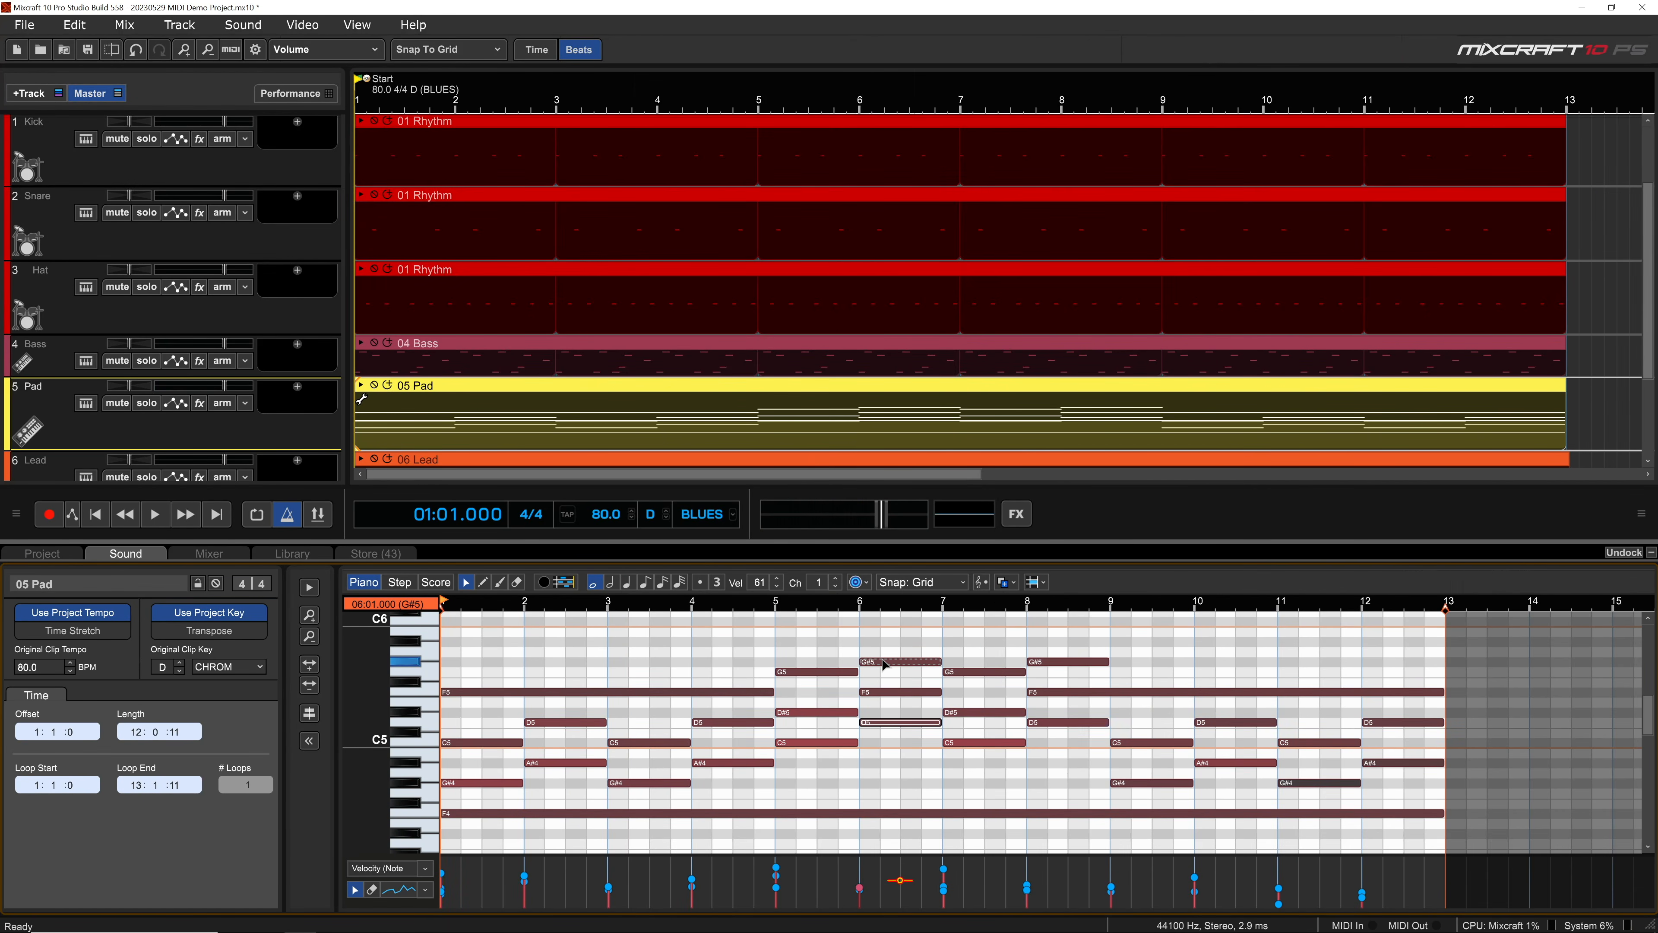
Step: Compare the 01 Rhythm clips on the Hat, Snare and Kick tracks in the piano roll and reopen the 05 Pad clip
{"action": "left_click", "coordinate": [883, 274]}
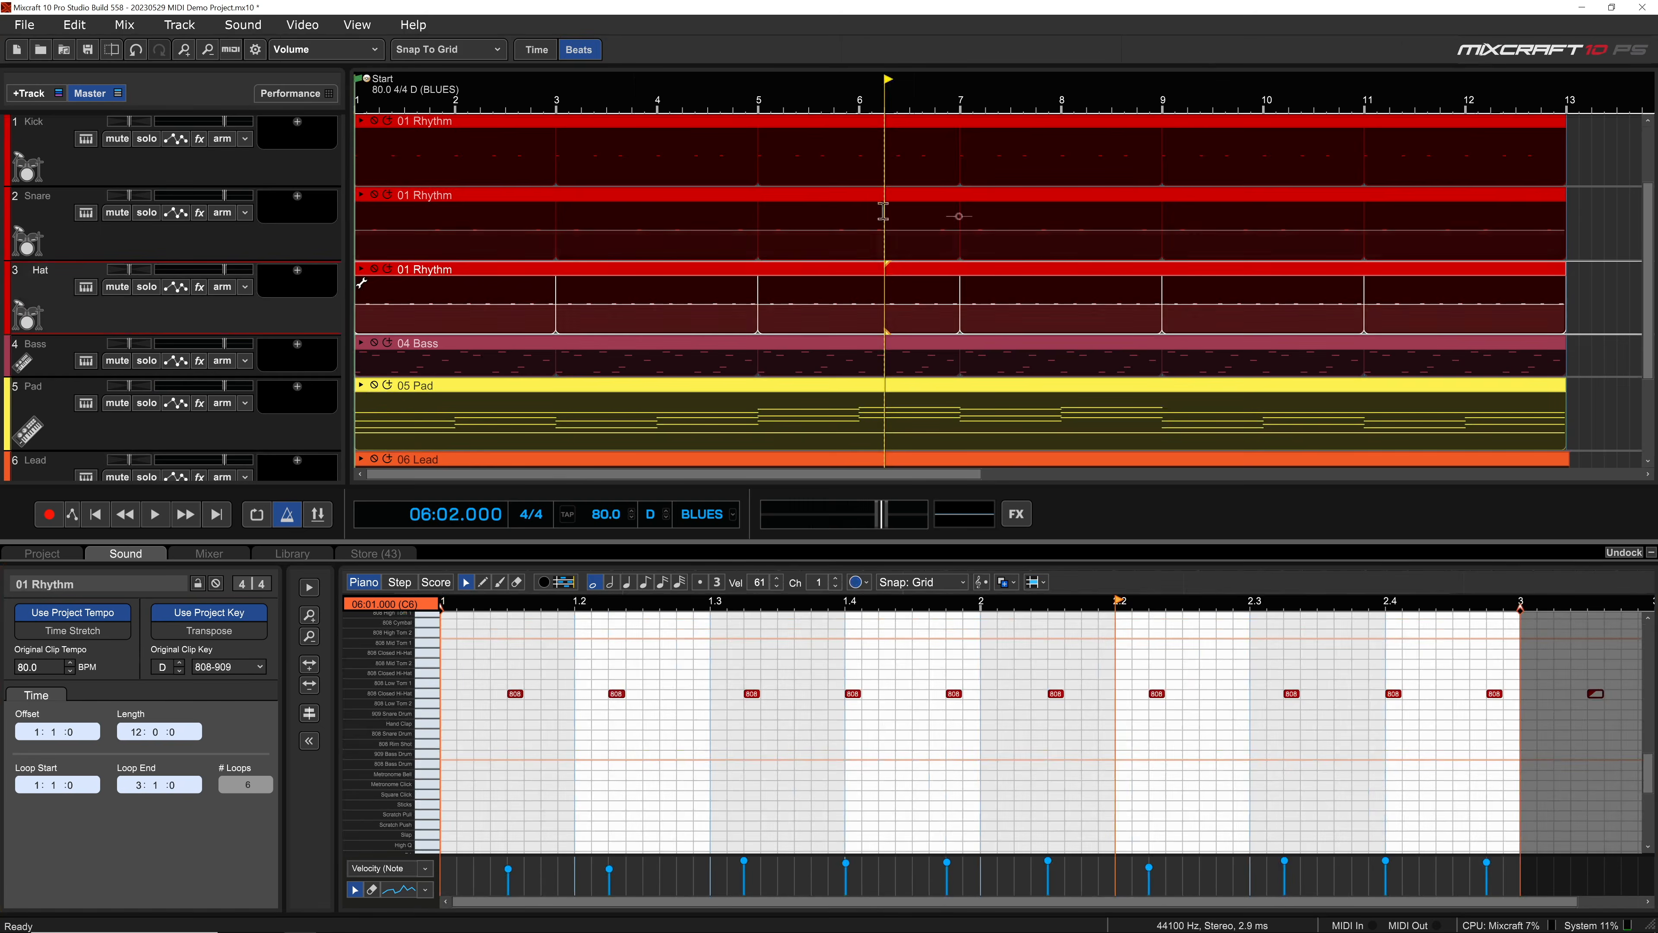
{"action": "left_click", "coordinate": [880, 196]}
{"action": "left_click", "coordinate": [871, 131]}
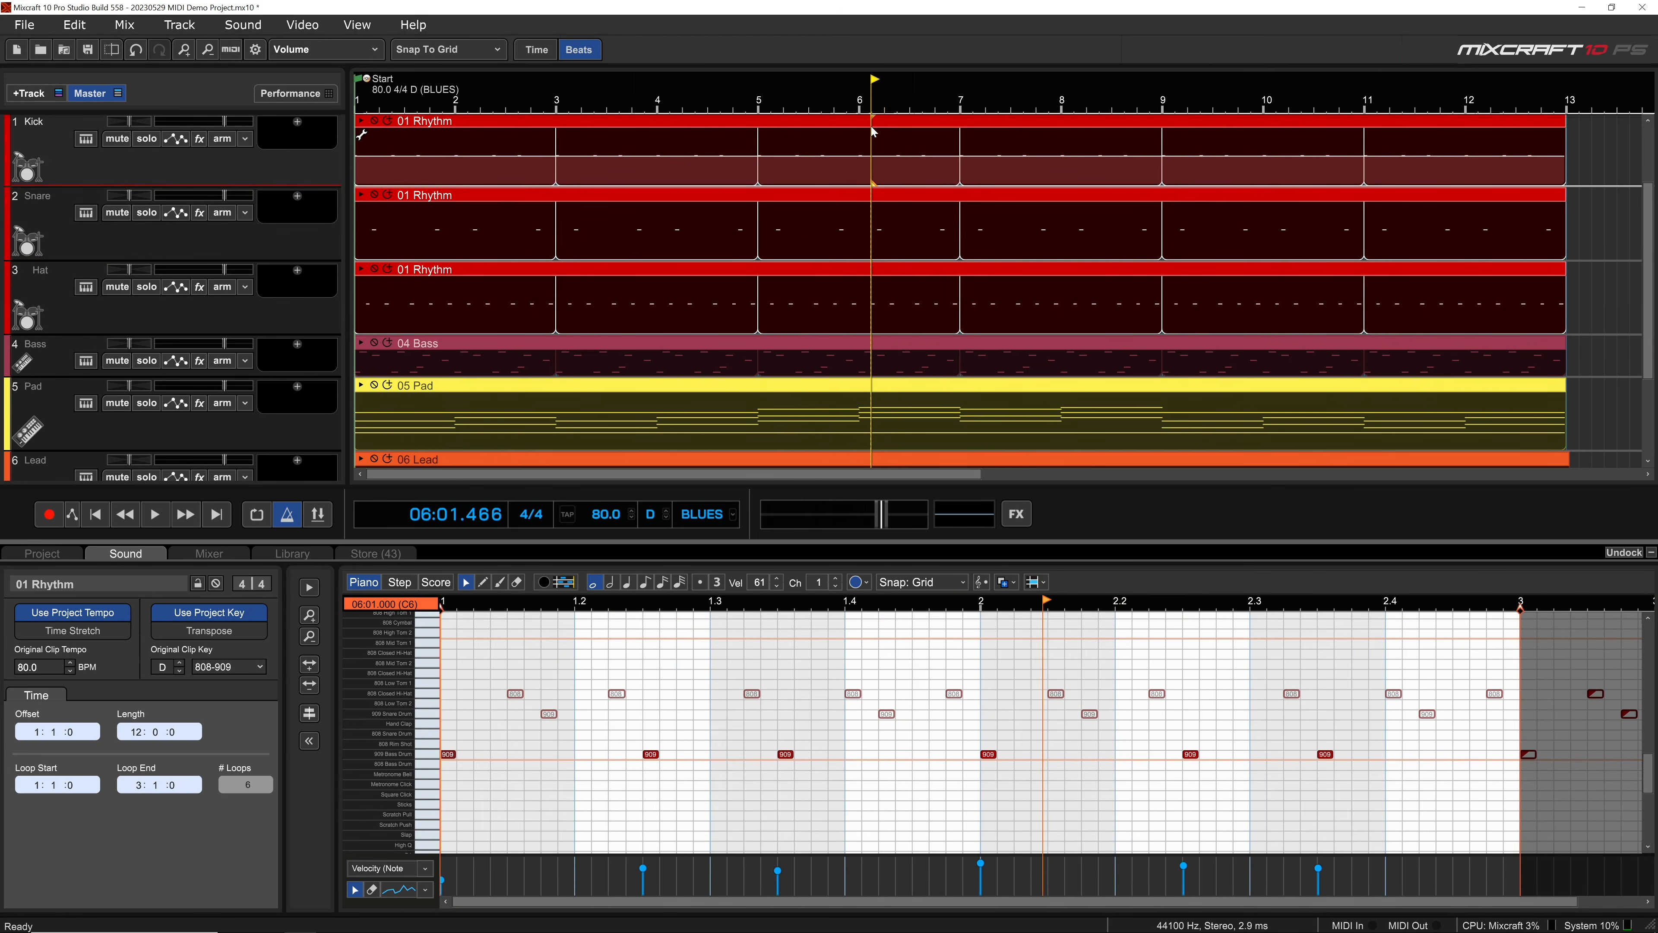
{"action": "left_click", "coordinate": [862, 405]}
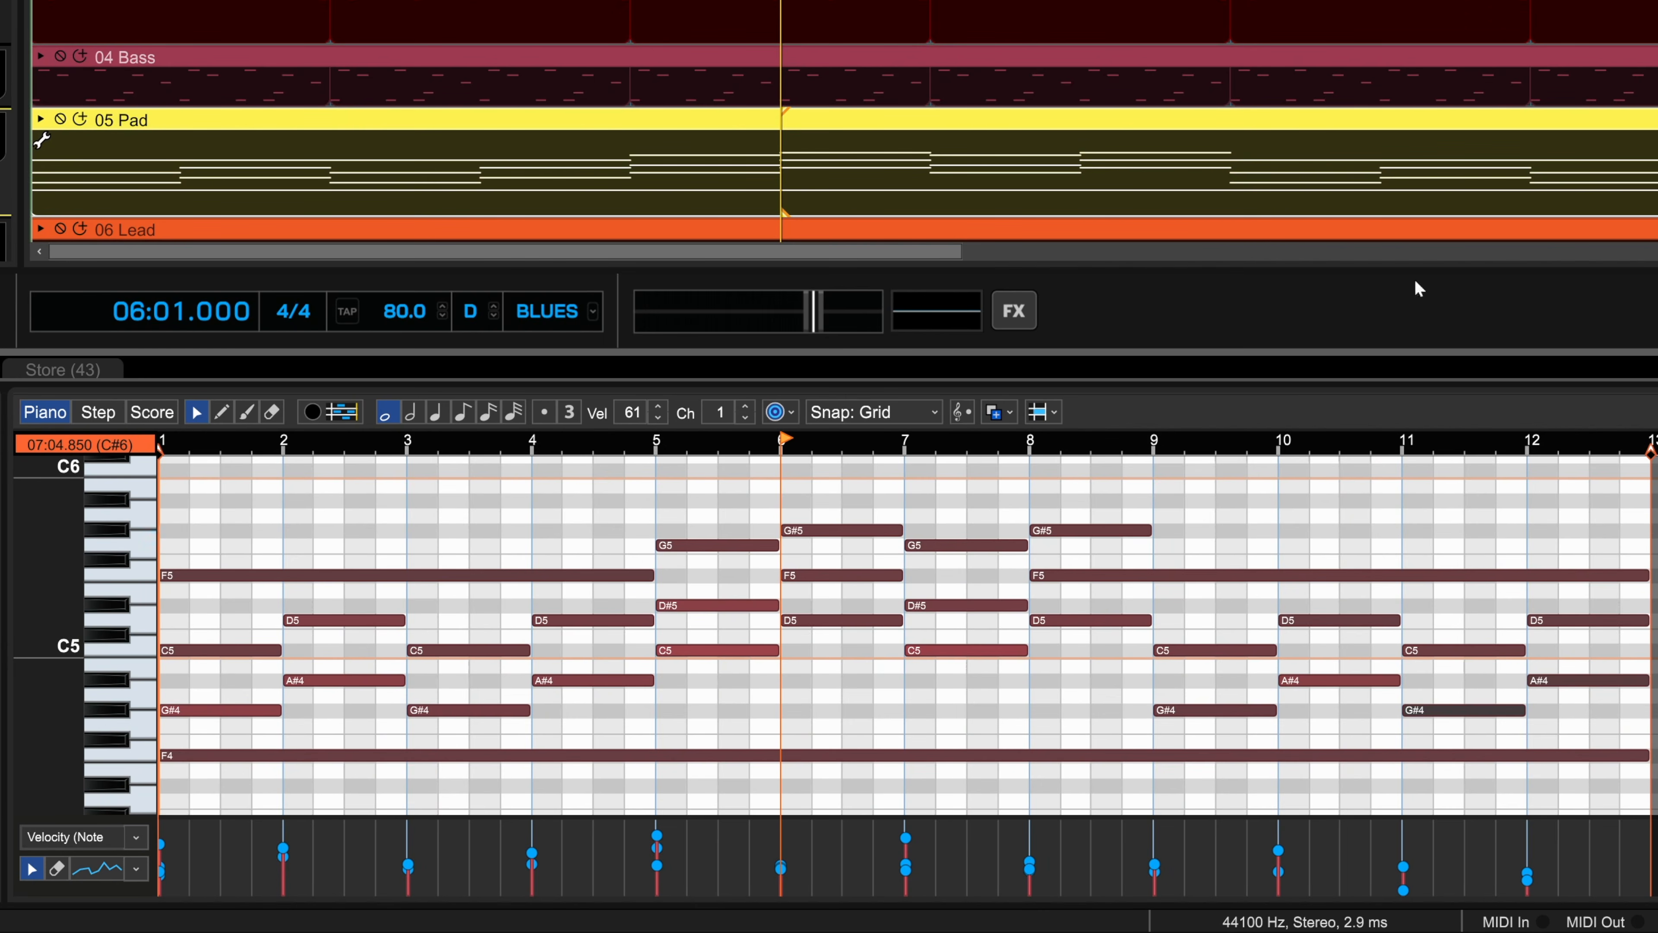
Step: Open the Pad clip on the Acoustic Piano track and view the Select By Duration options for its notes without applying them
{"action": "scroll", "coordinate": [928, 172], "scroll_direction": "down", "scroll_amount": 3}
{"action": "left_click", "coordinate": [928, 172]}
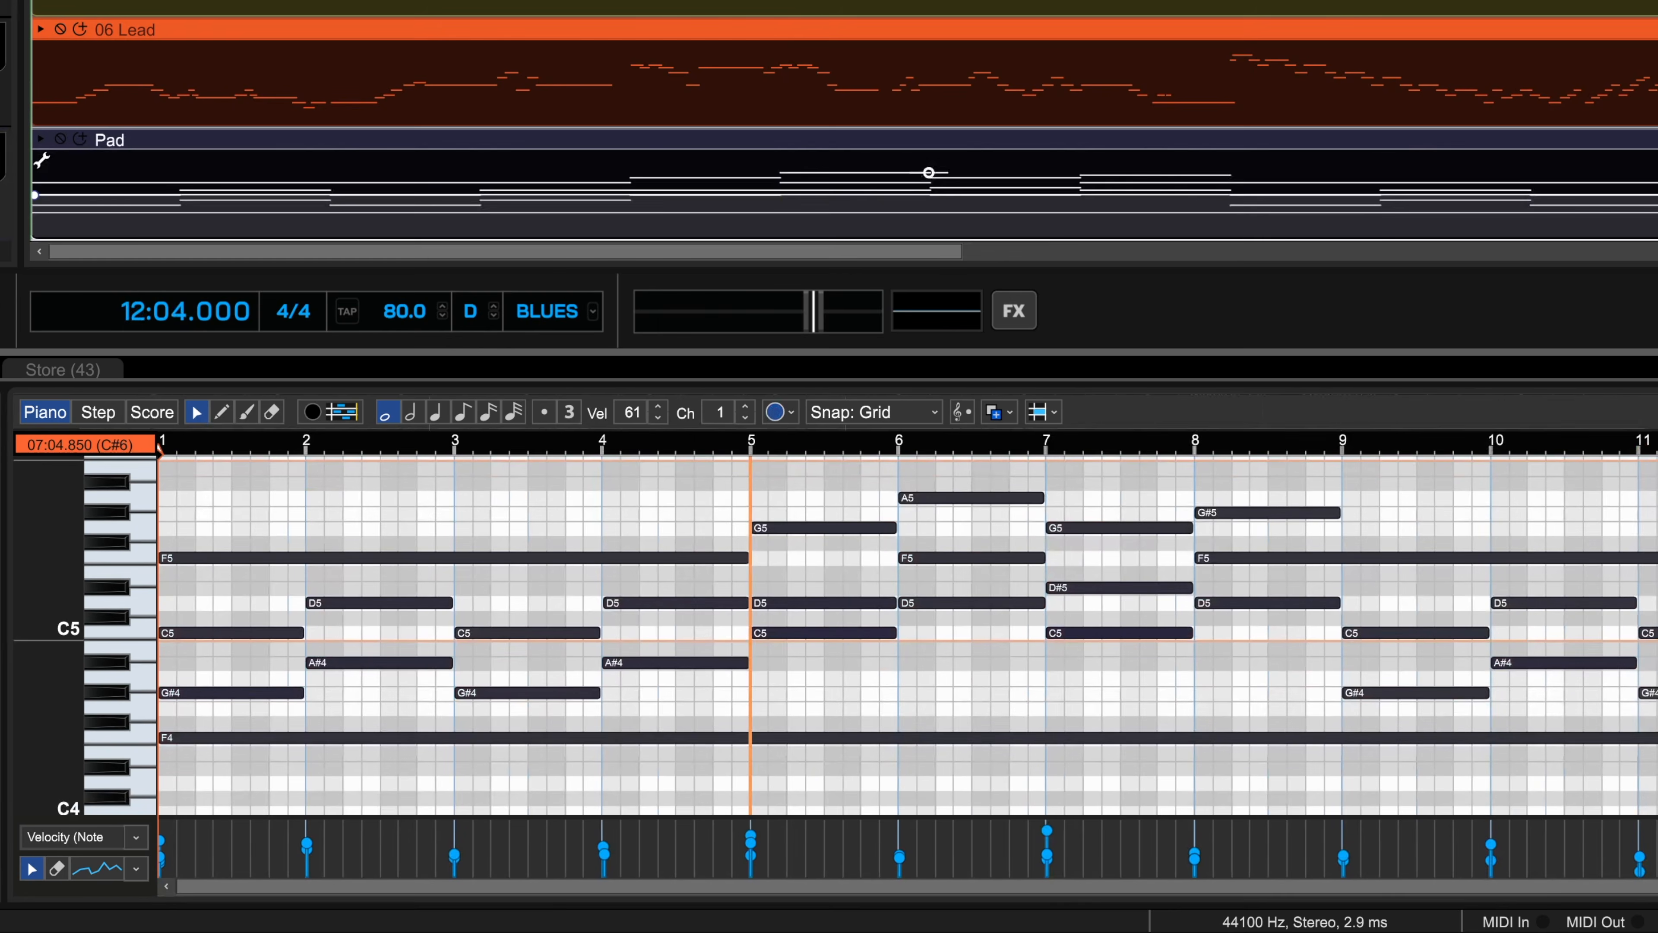
{"action": "right_click", "coordinate": [1174, 739]}
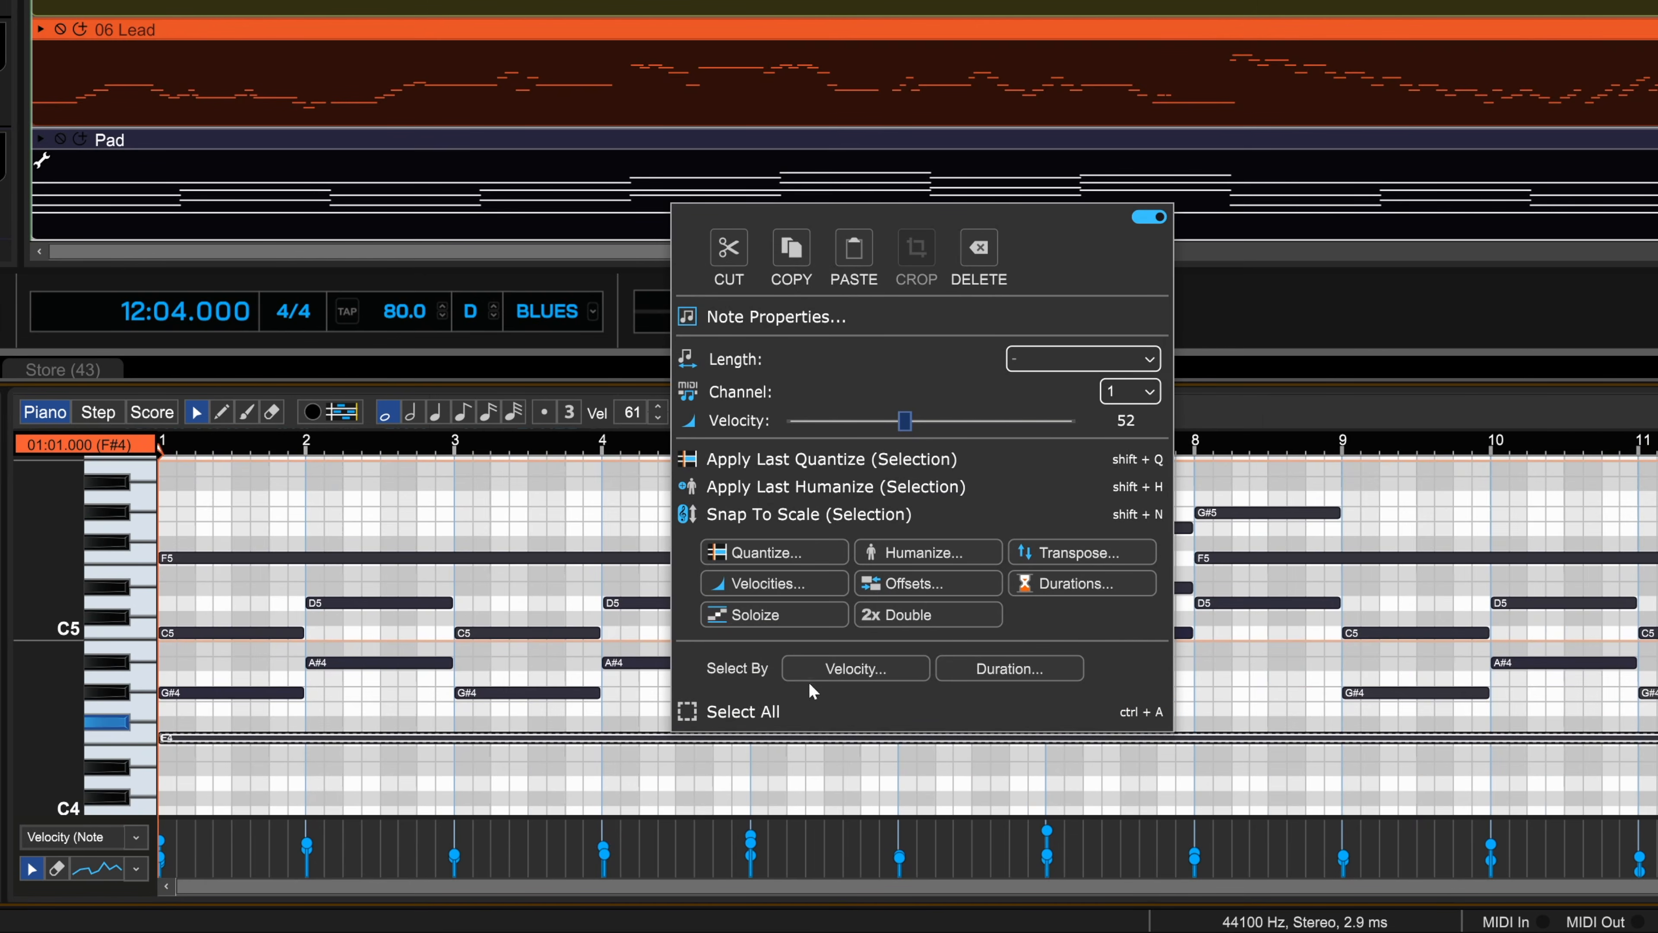
{"action": "left_click", "coordinate": [954, 666]}
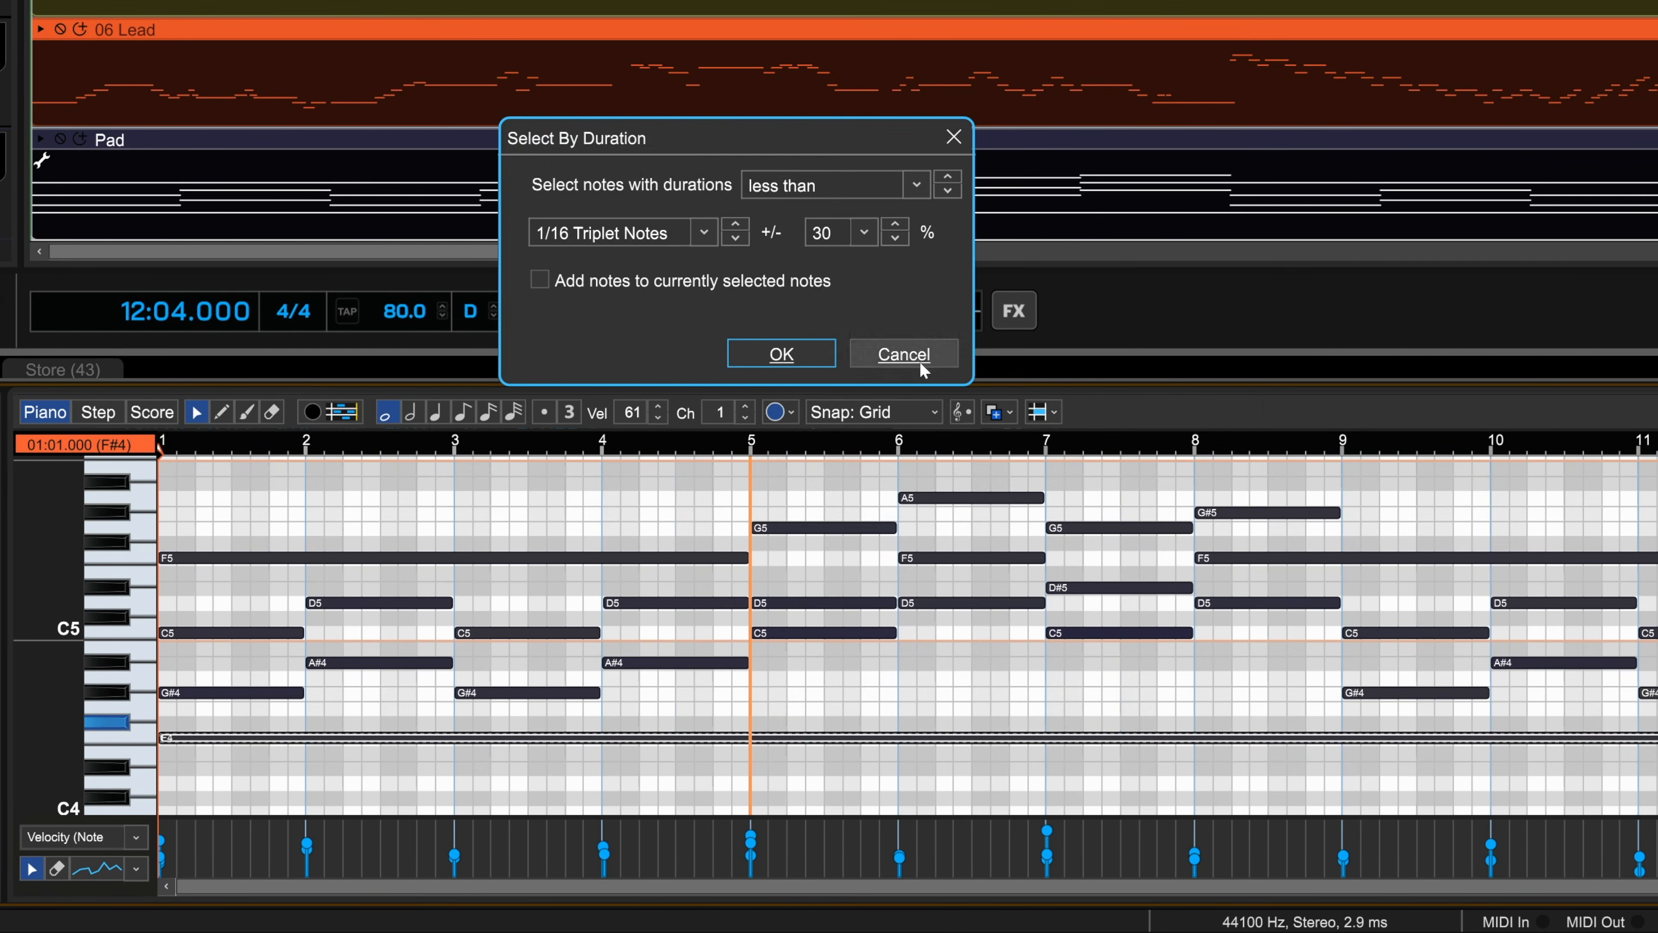
{"action": "left_click", "coordinate": [903, 354]}
Step: Audition the G5 note in bar 5, select the three notes in bar 6, and turn on snapping to the scale
{"action": "mouse_move", "coordinate": [830, 528]}
{"action": "left_mouse_down"}
{"action": "mouse_move", "coordinate": [826, 485]}
{"action": "mouse_move", "coordinate": [826, 659]}
{"action": "mouse_move", "coordinate": [822, 547]}
{"action": "left_mouse_up"}
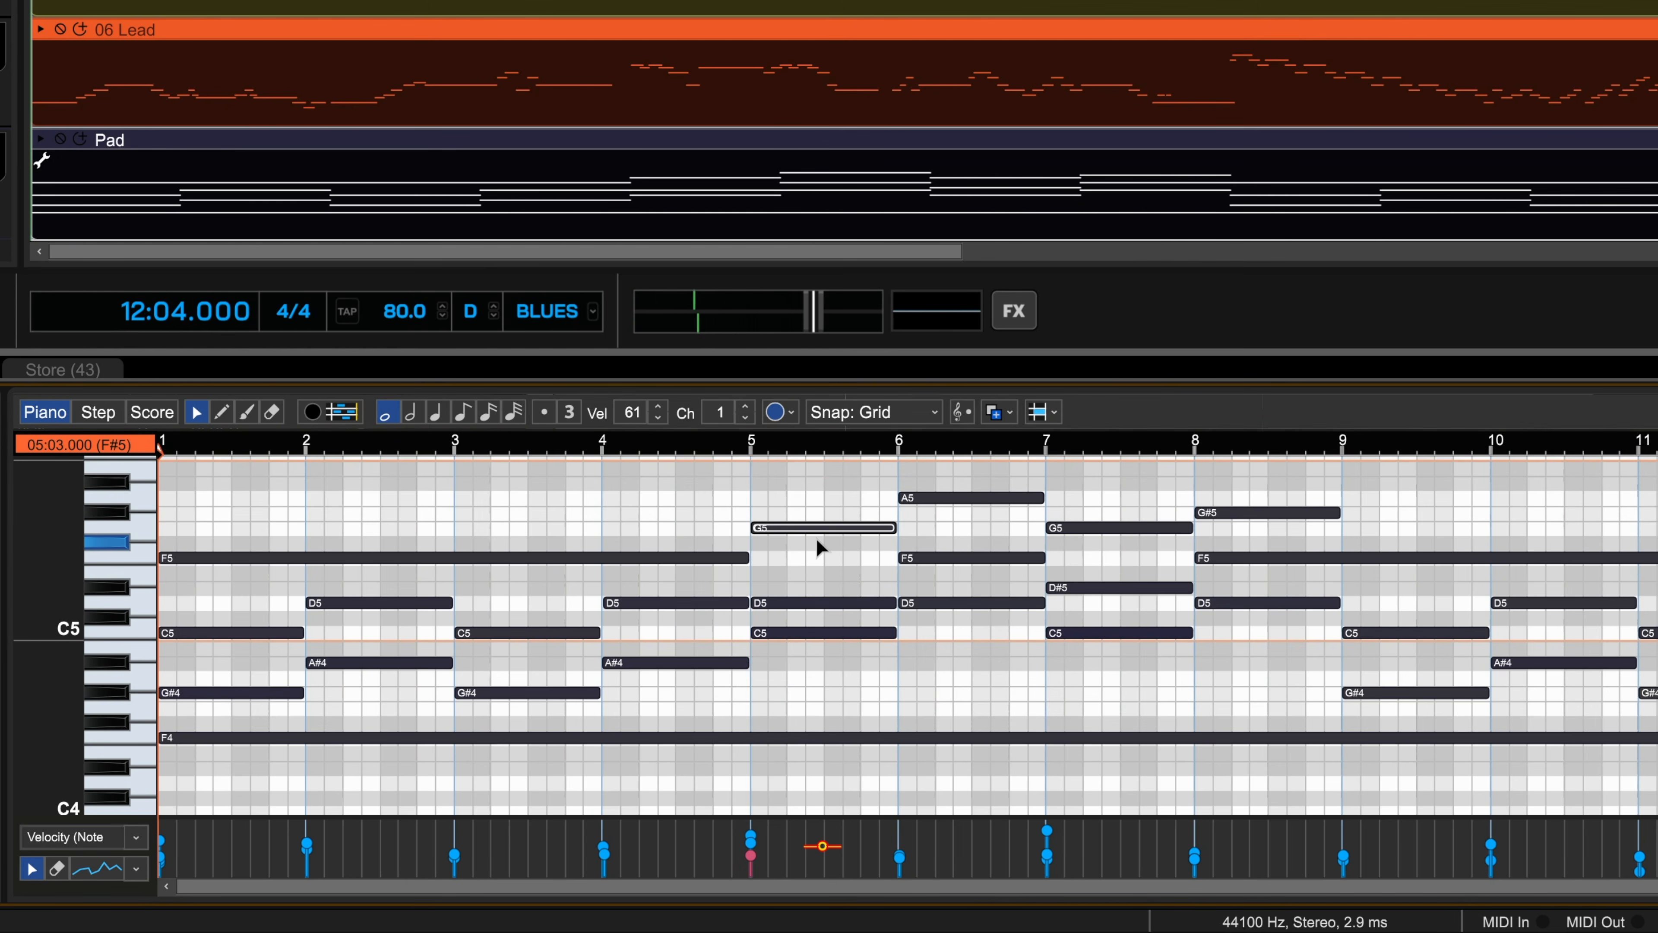
{"action": "left_click_drag", "start_coordinate": [954, 461], "coordinate": [981, 614]}
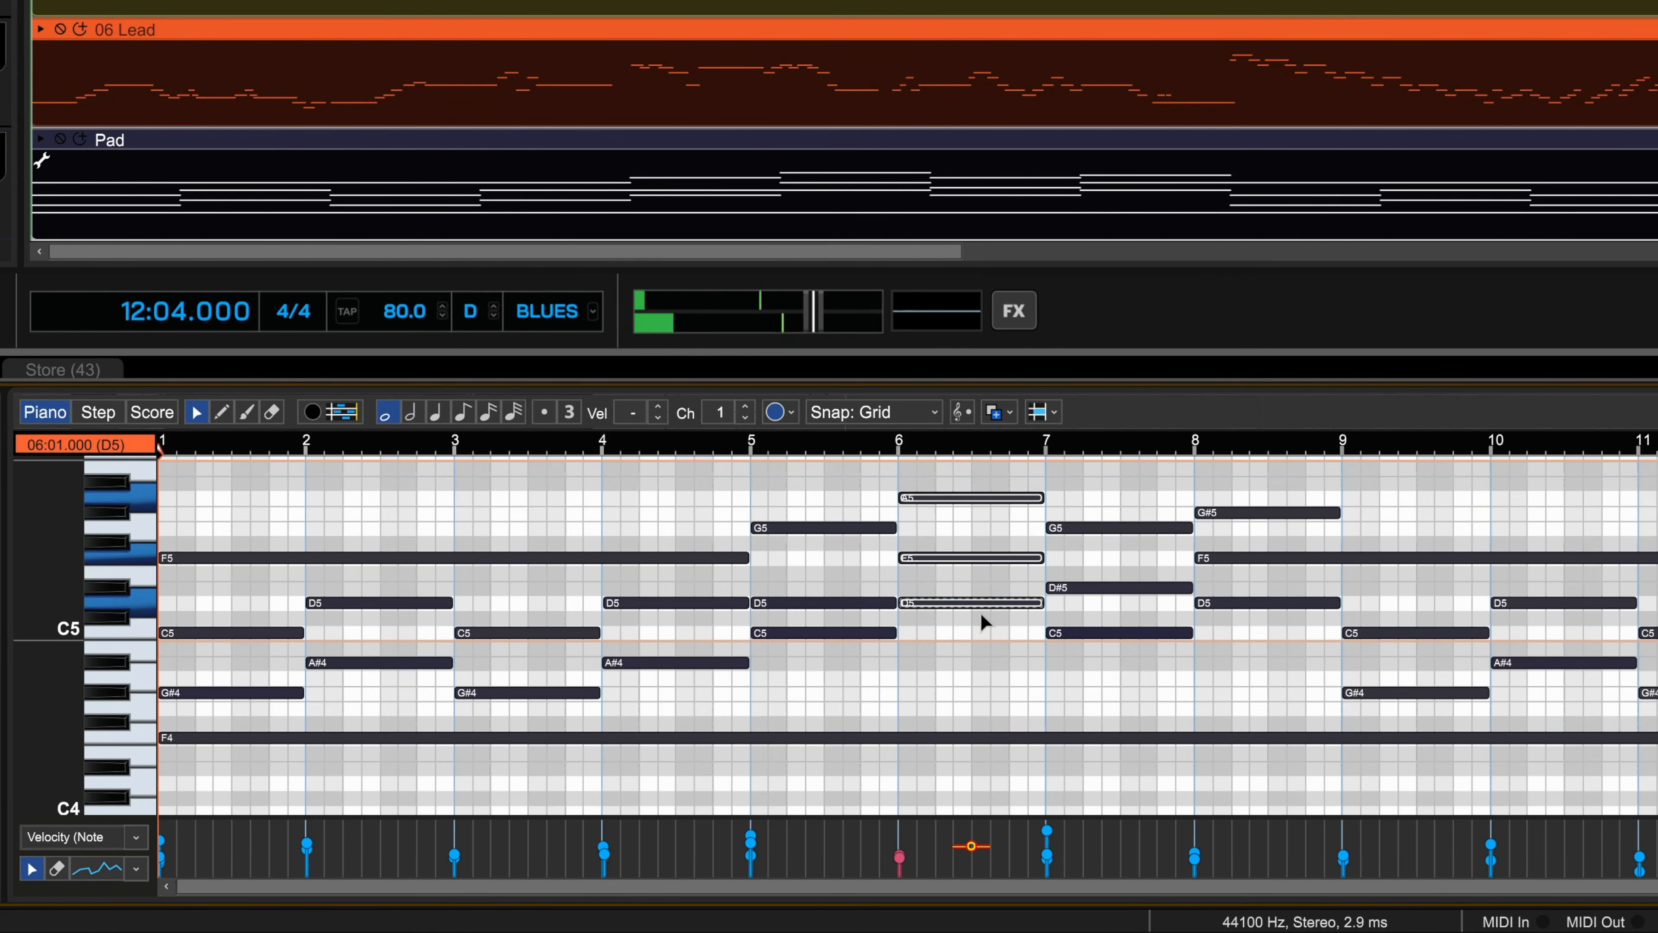
{"action": "left_click", "coordinate": [961, 411]}
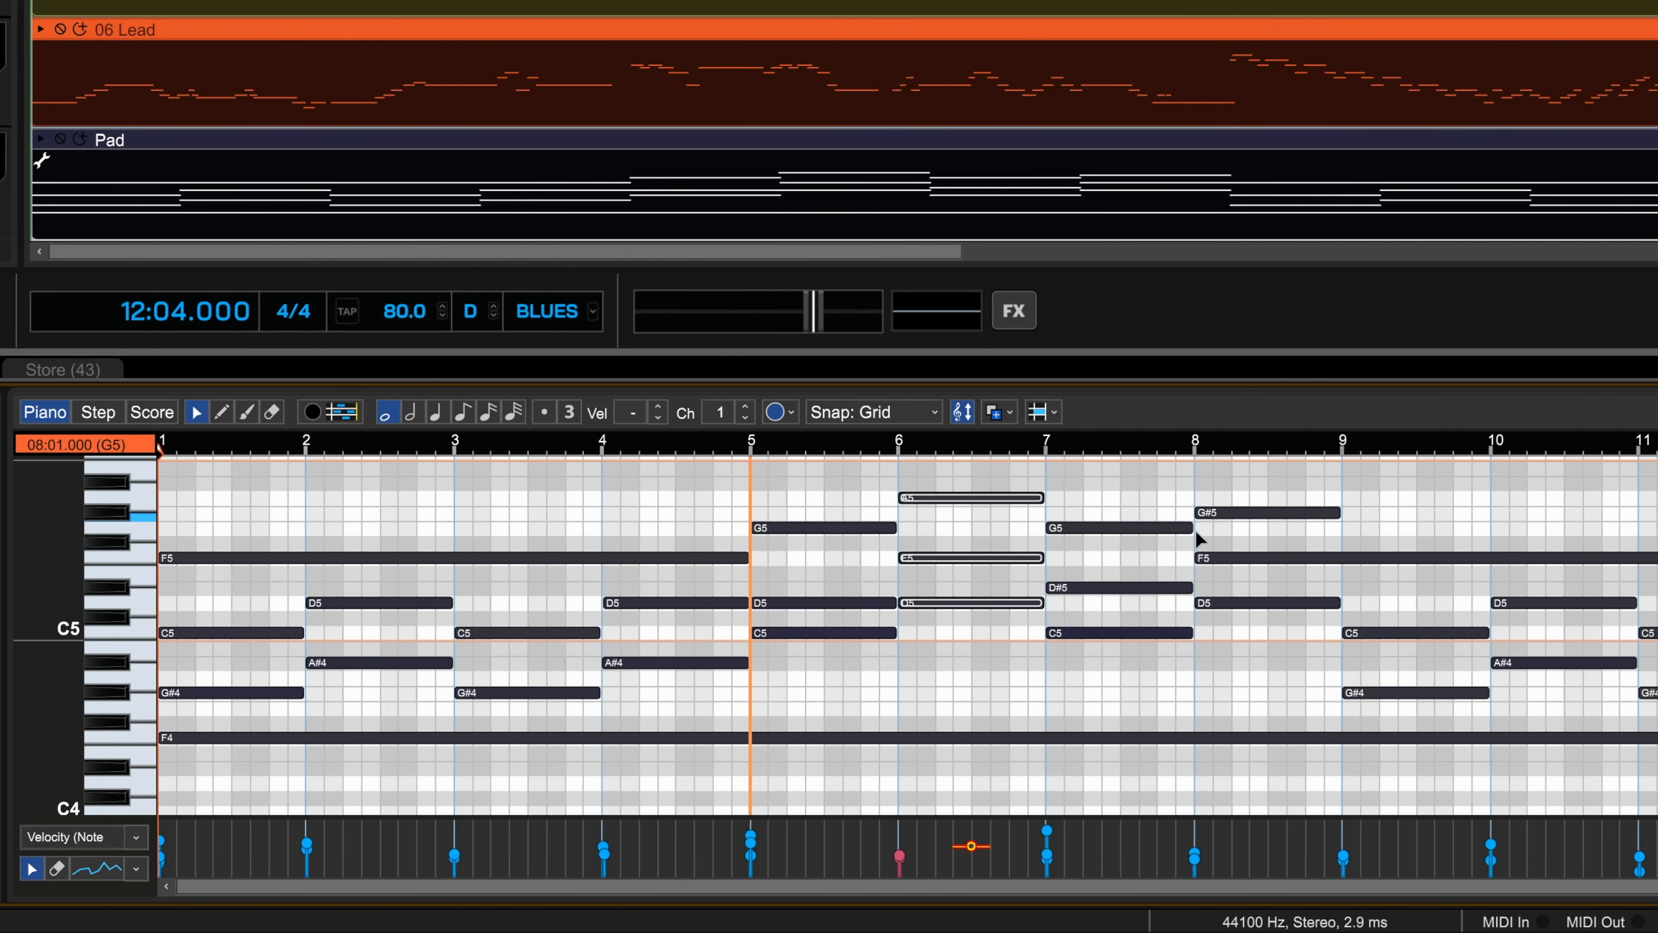
Step: Select the F5 and C5 notes in bar 9, raise their MIDI channel by one and set it back to 1
{"action": "left_click_drag", "start_coordinate": [1397, 596], "coordinate": [1428, 647]}
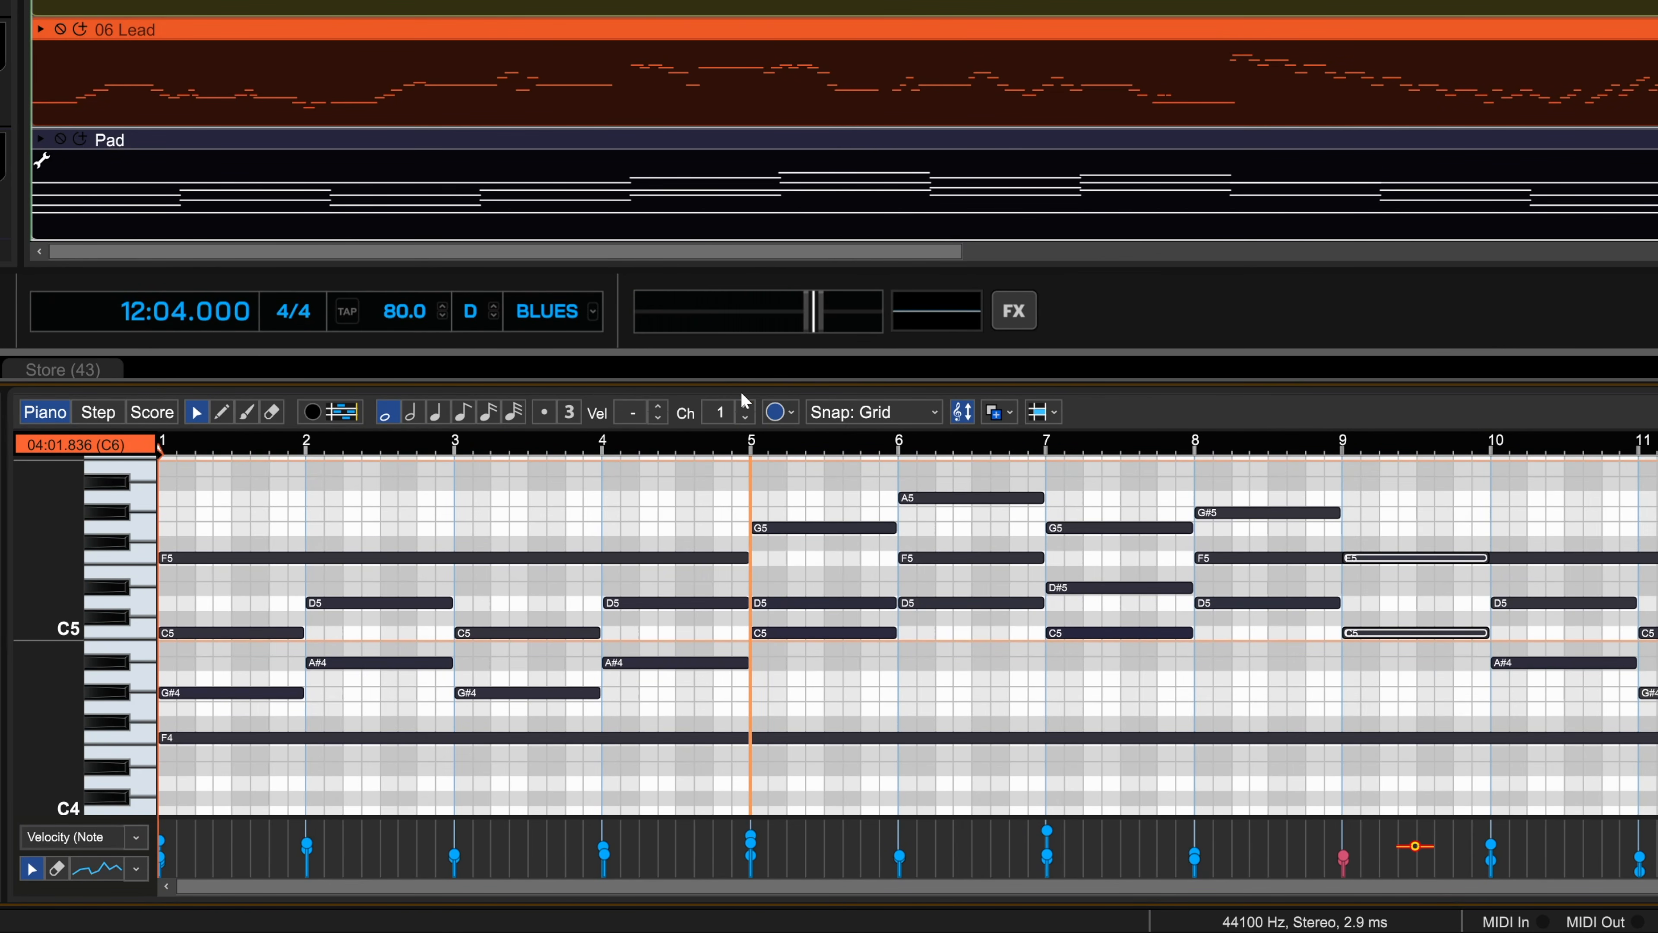
{"action": "left_click", "coordinate": [746, 406]}
{"action": "left_click", "coordinate": [747, 418]}
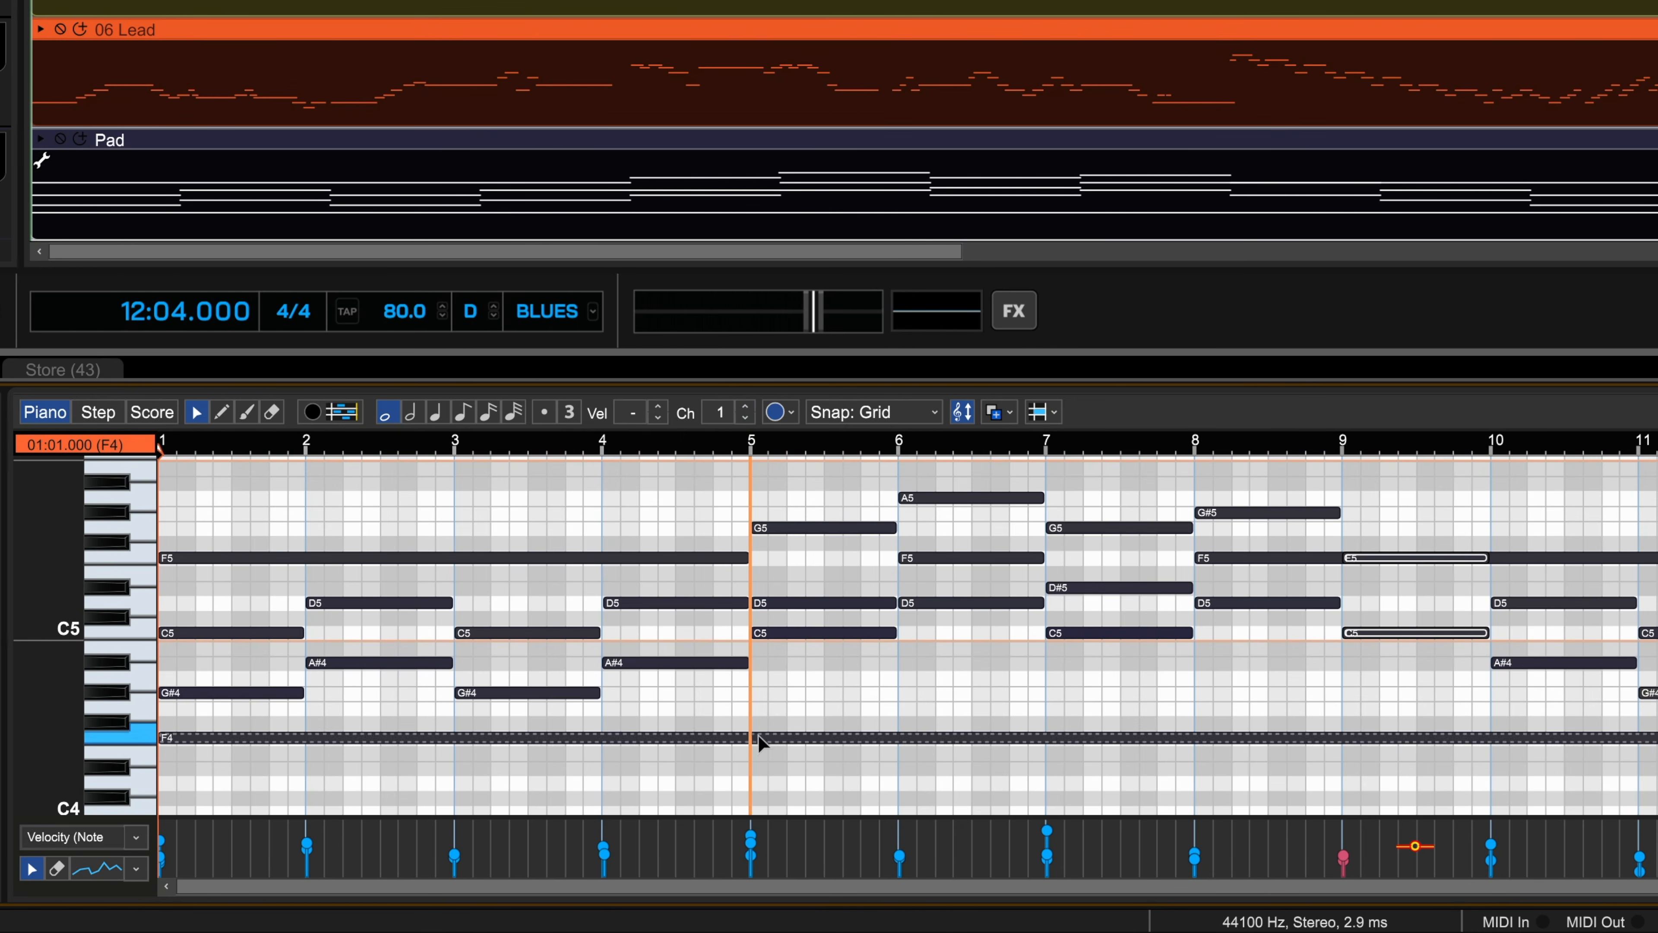
Step: Enlarge the velocity lane in the Pad clip's piano roll and collapse and restore the clip properties beside it
{"action": "left_click_drag", "start_coordinate": [753, 820], "coordinate": [756, 645]}
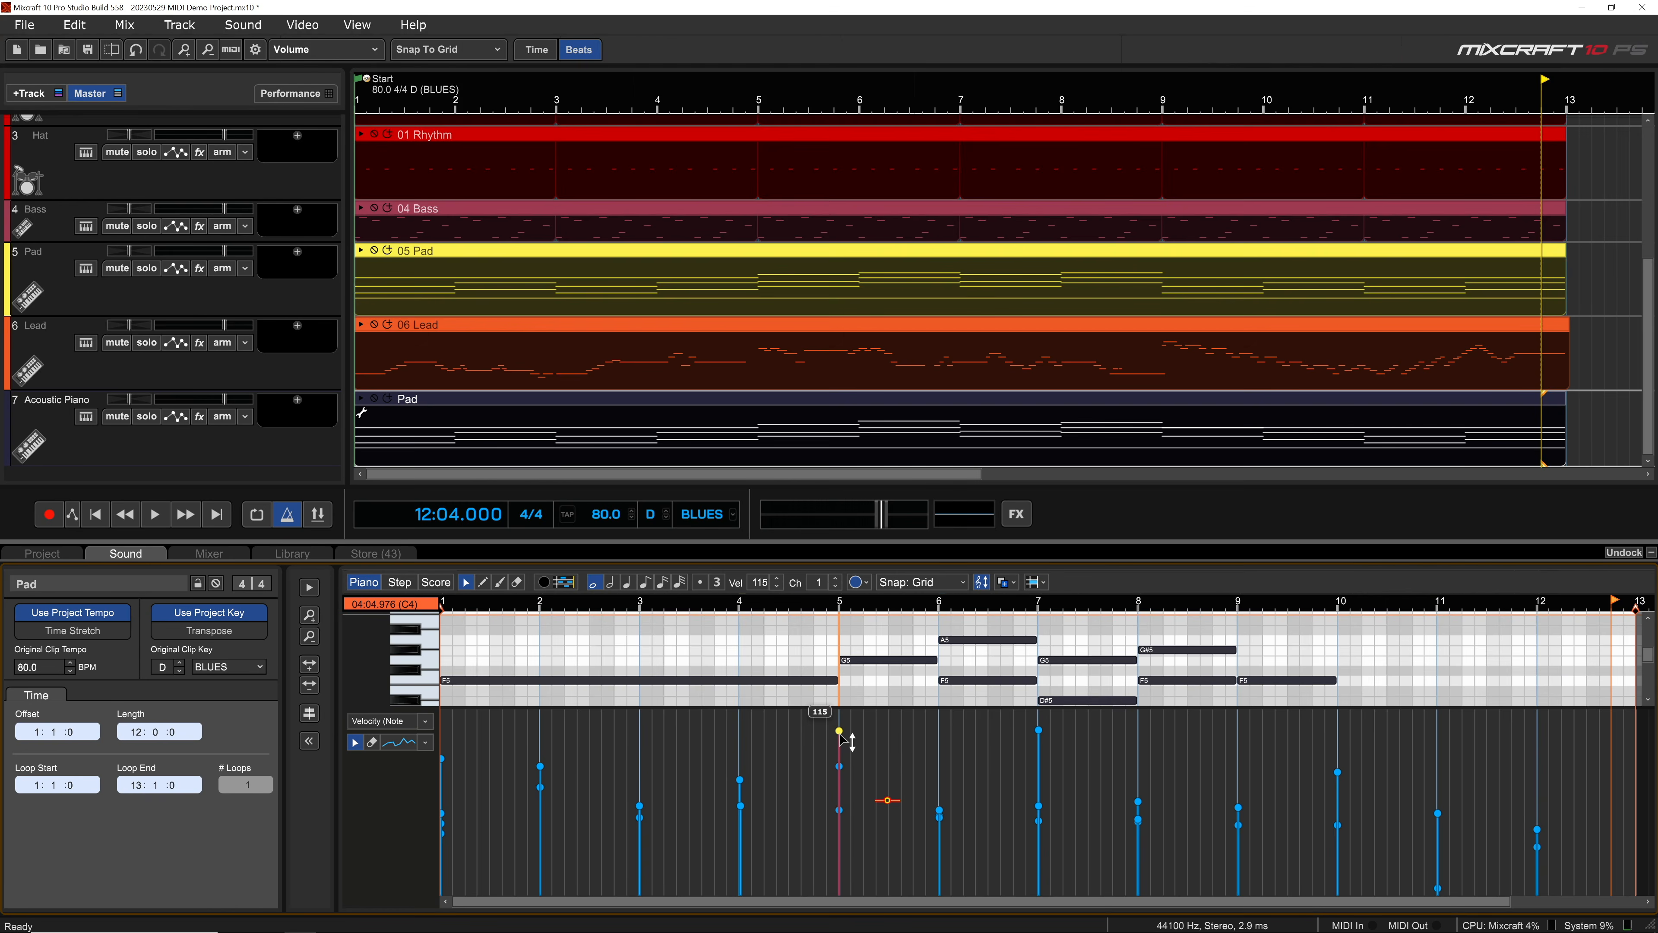
{"action": "left_click", "coordinate": [309, 741]}
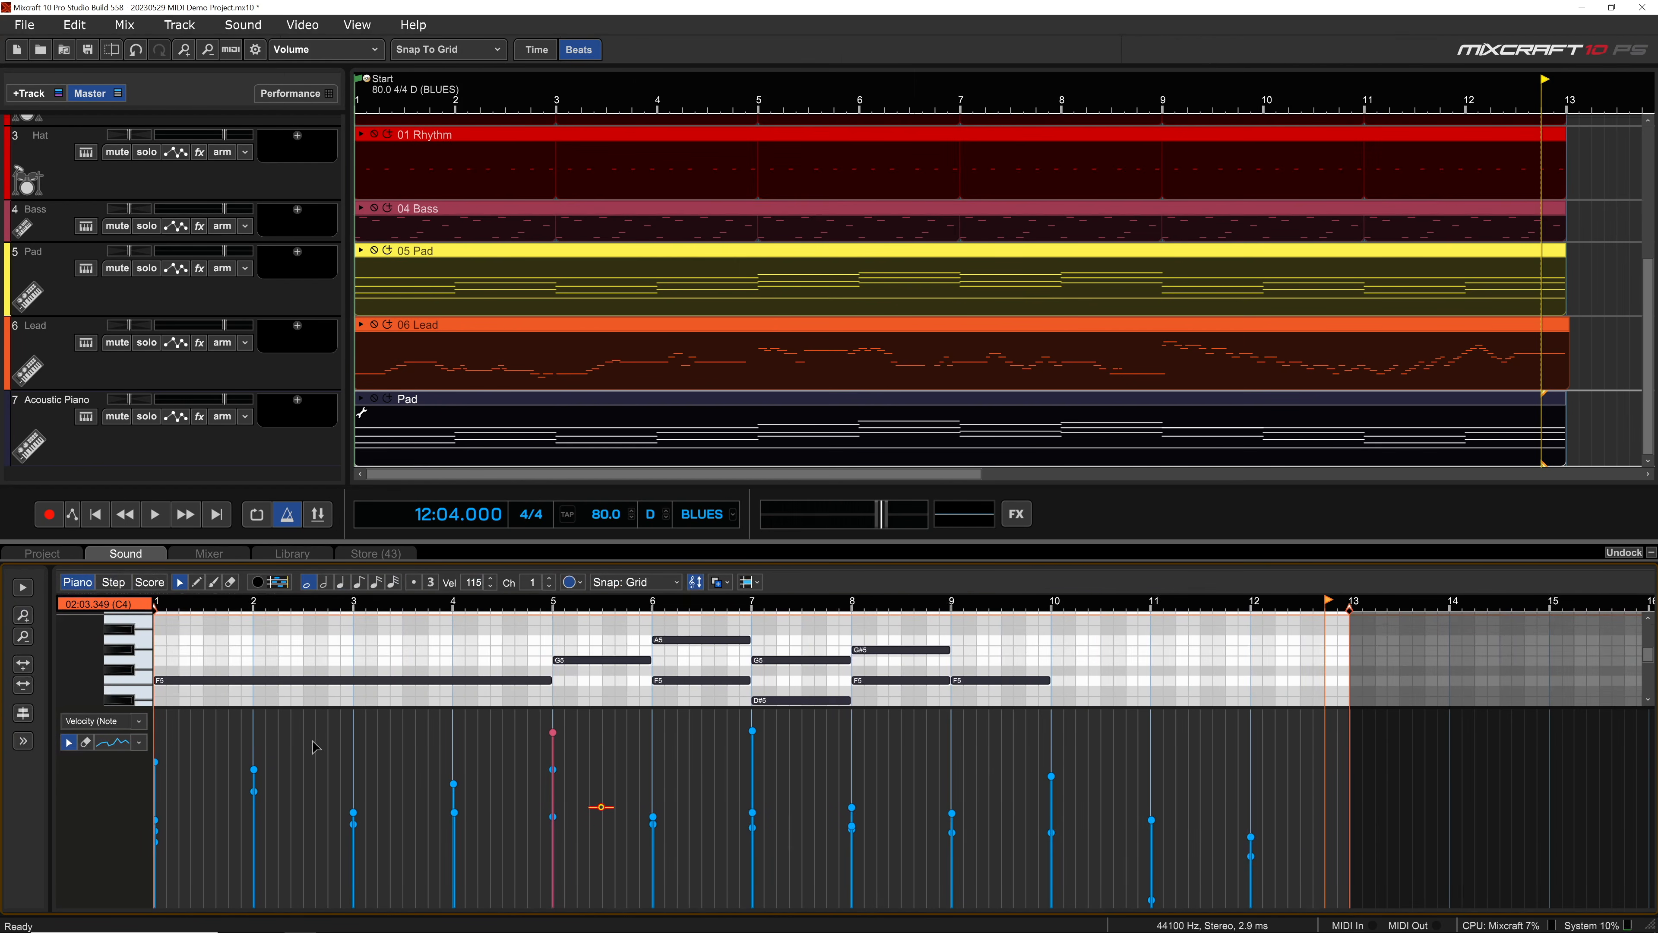
{"action": "left_click", "coordinate": [23, 740]}
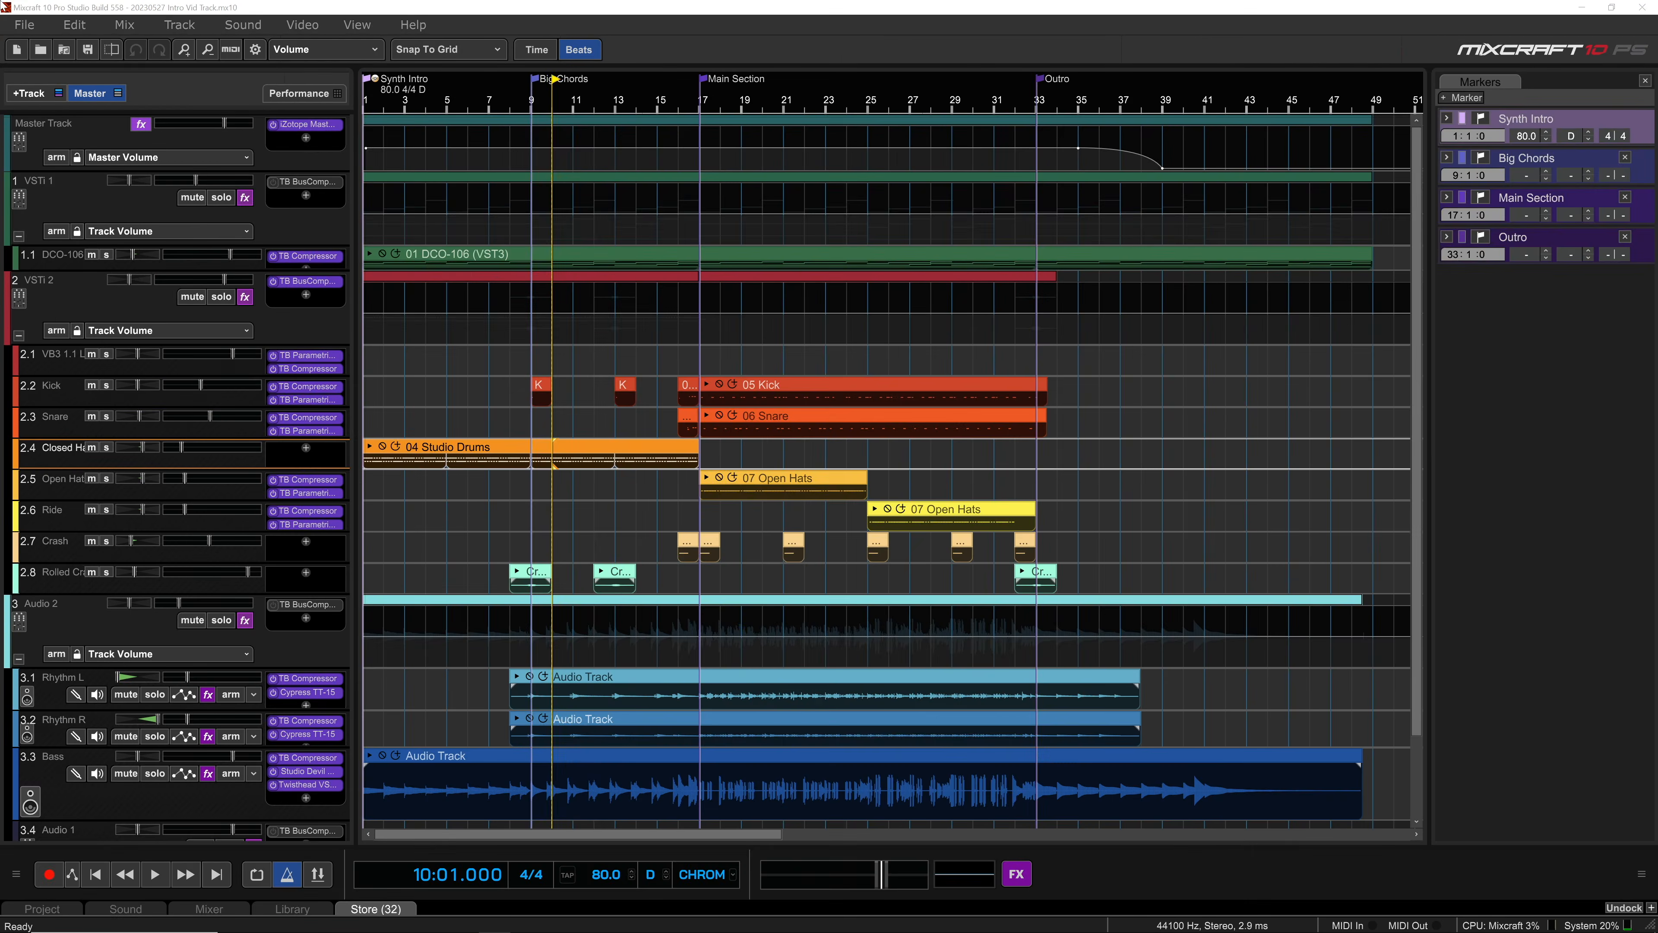
Step: View the Control Surfaces preferences and the list of device types that can be added, leaving without changes
{"action": "left_click", "coordinate": [255, 49]}
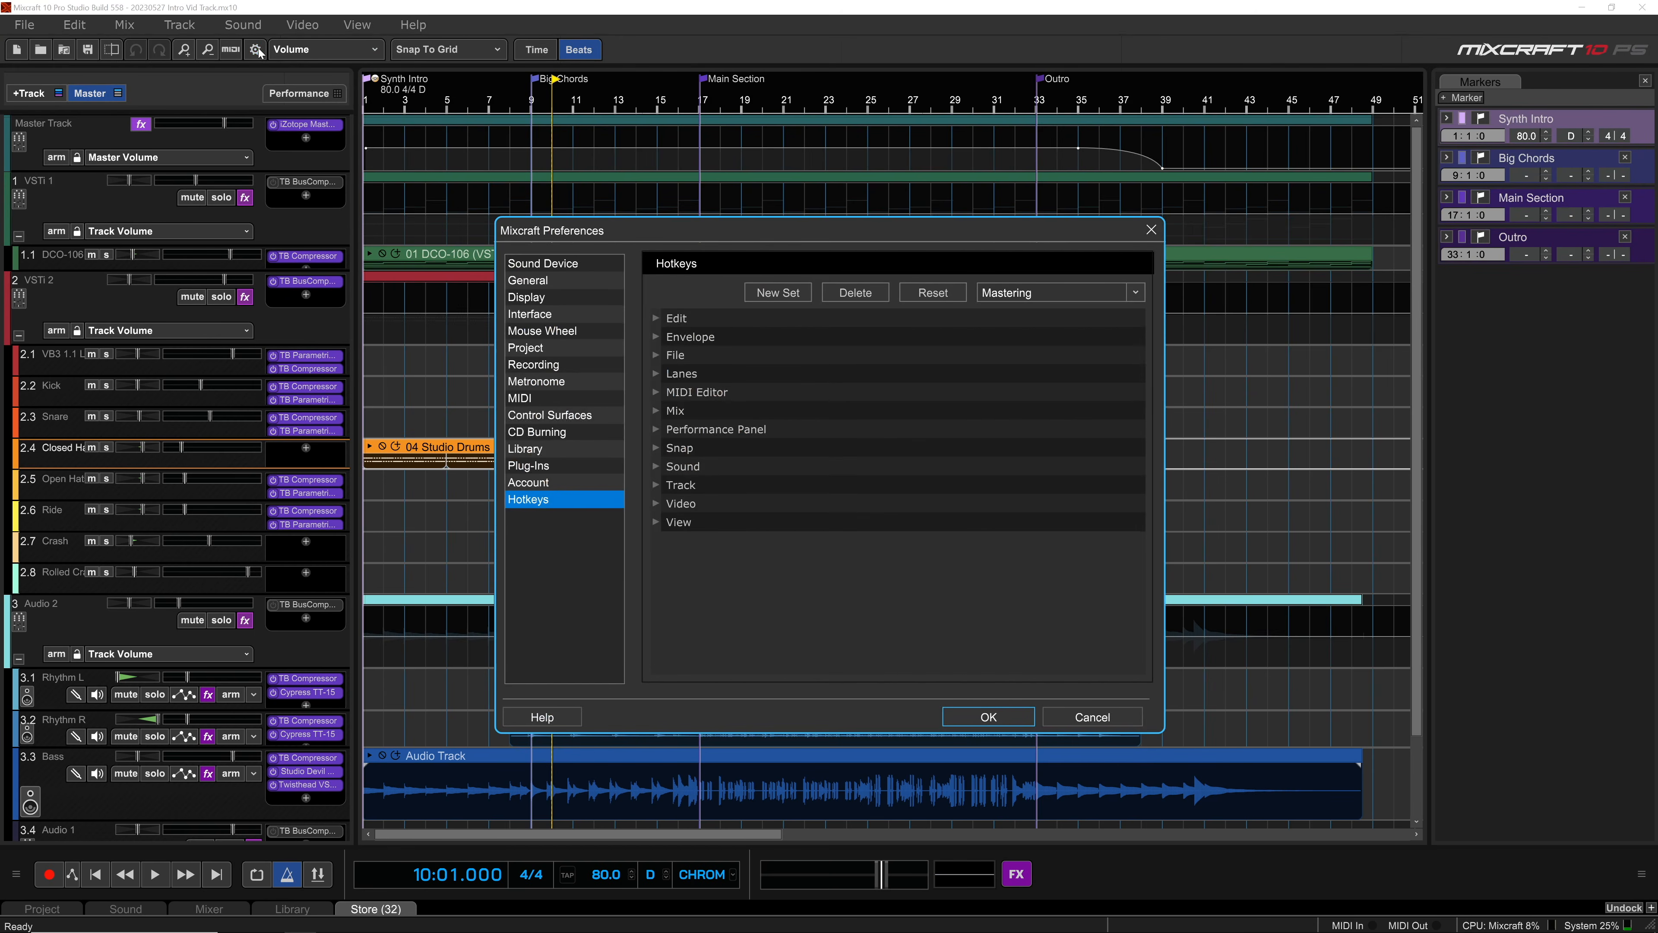
{"action": "left_click", "coordinate": [536, 416]}
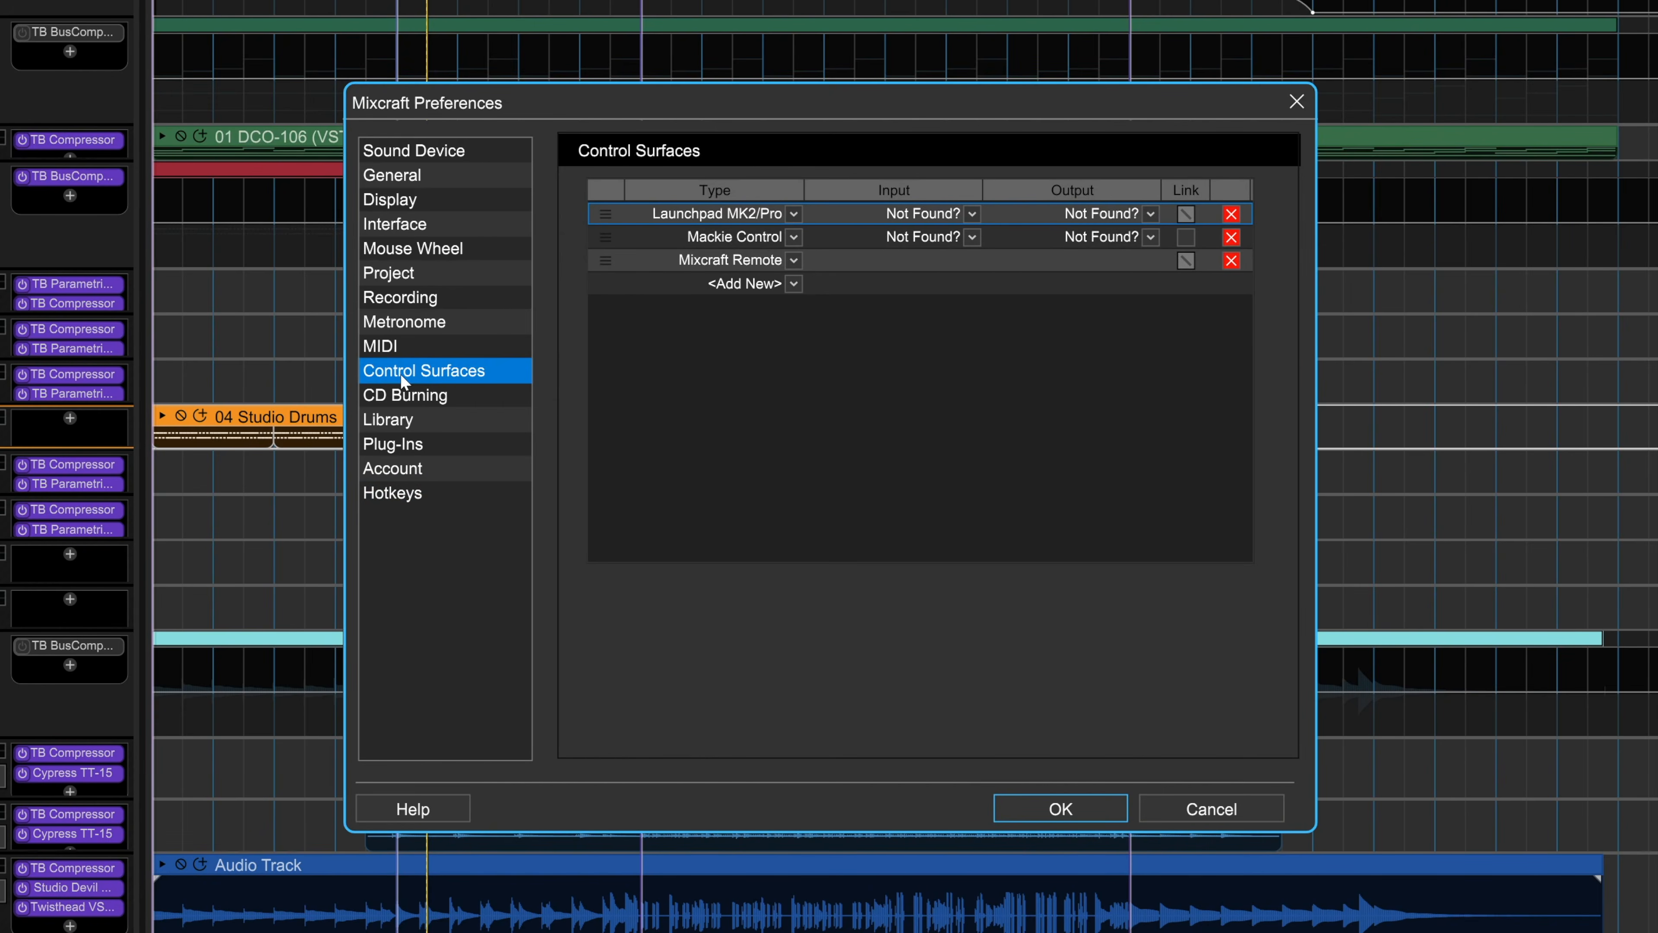
{"action": "left_click", "coordinate": [794, 283]}
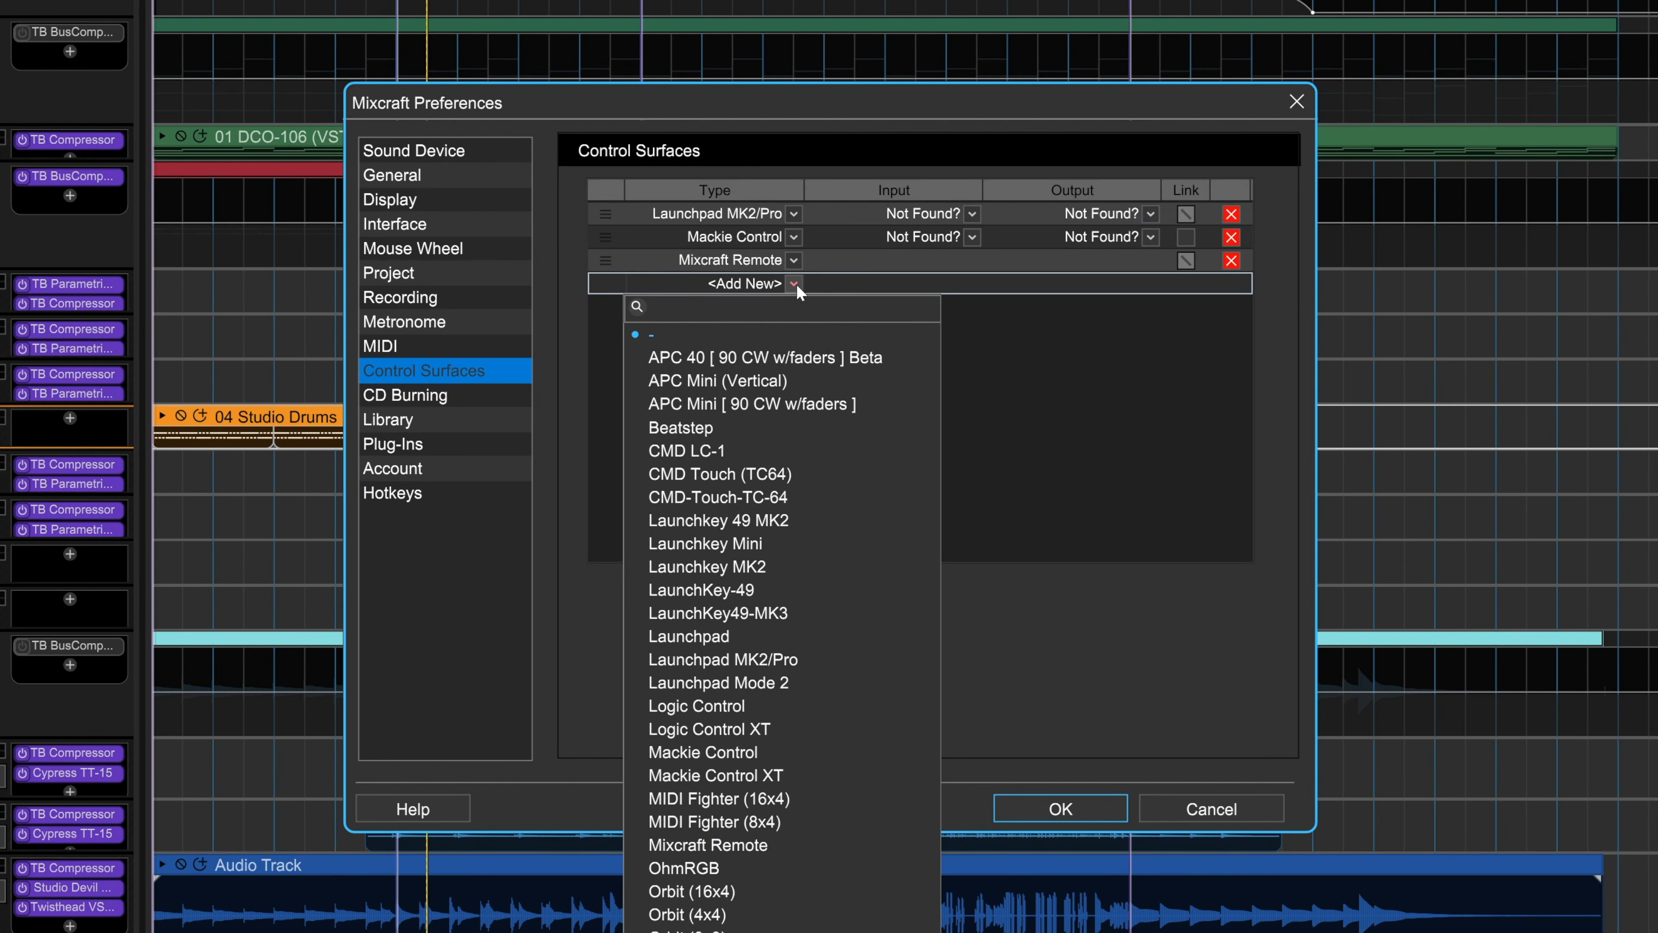
{"action": "left_click", "coordinate": [1149, 650]}
{"action": "left_click", "coordinate": [1211, 809]}
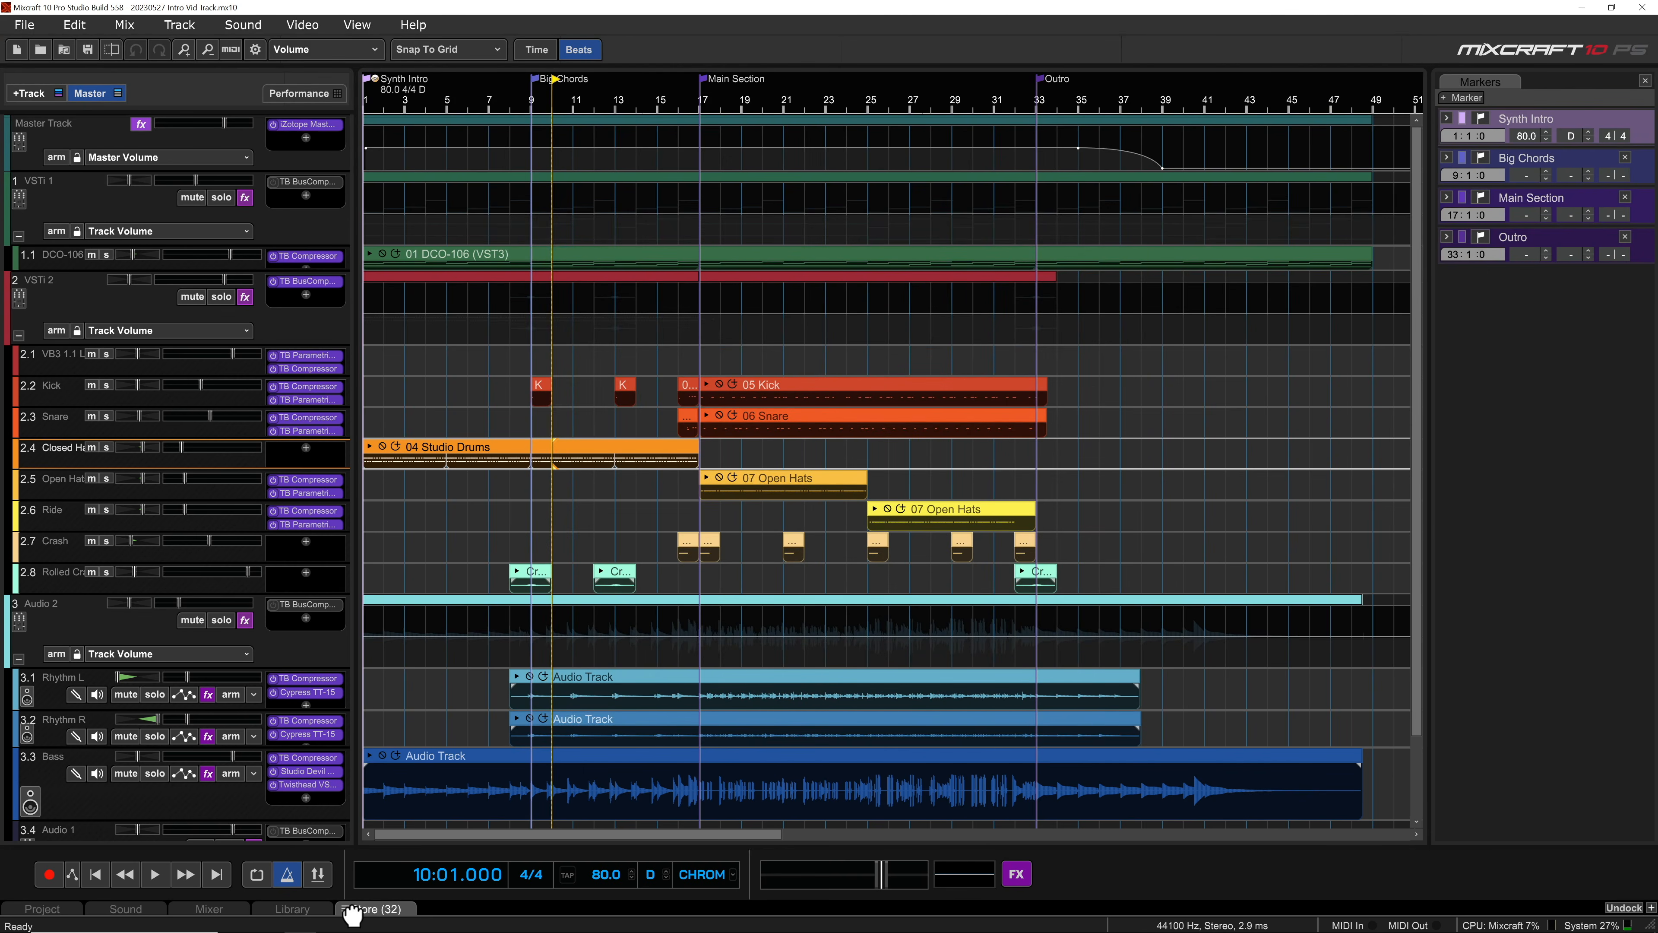
Step: Open the Store, enlarge its window to browse the products, and view the Help menu's login and update options
{"action": "left_click", "coordinate": [356, 911]}
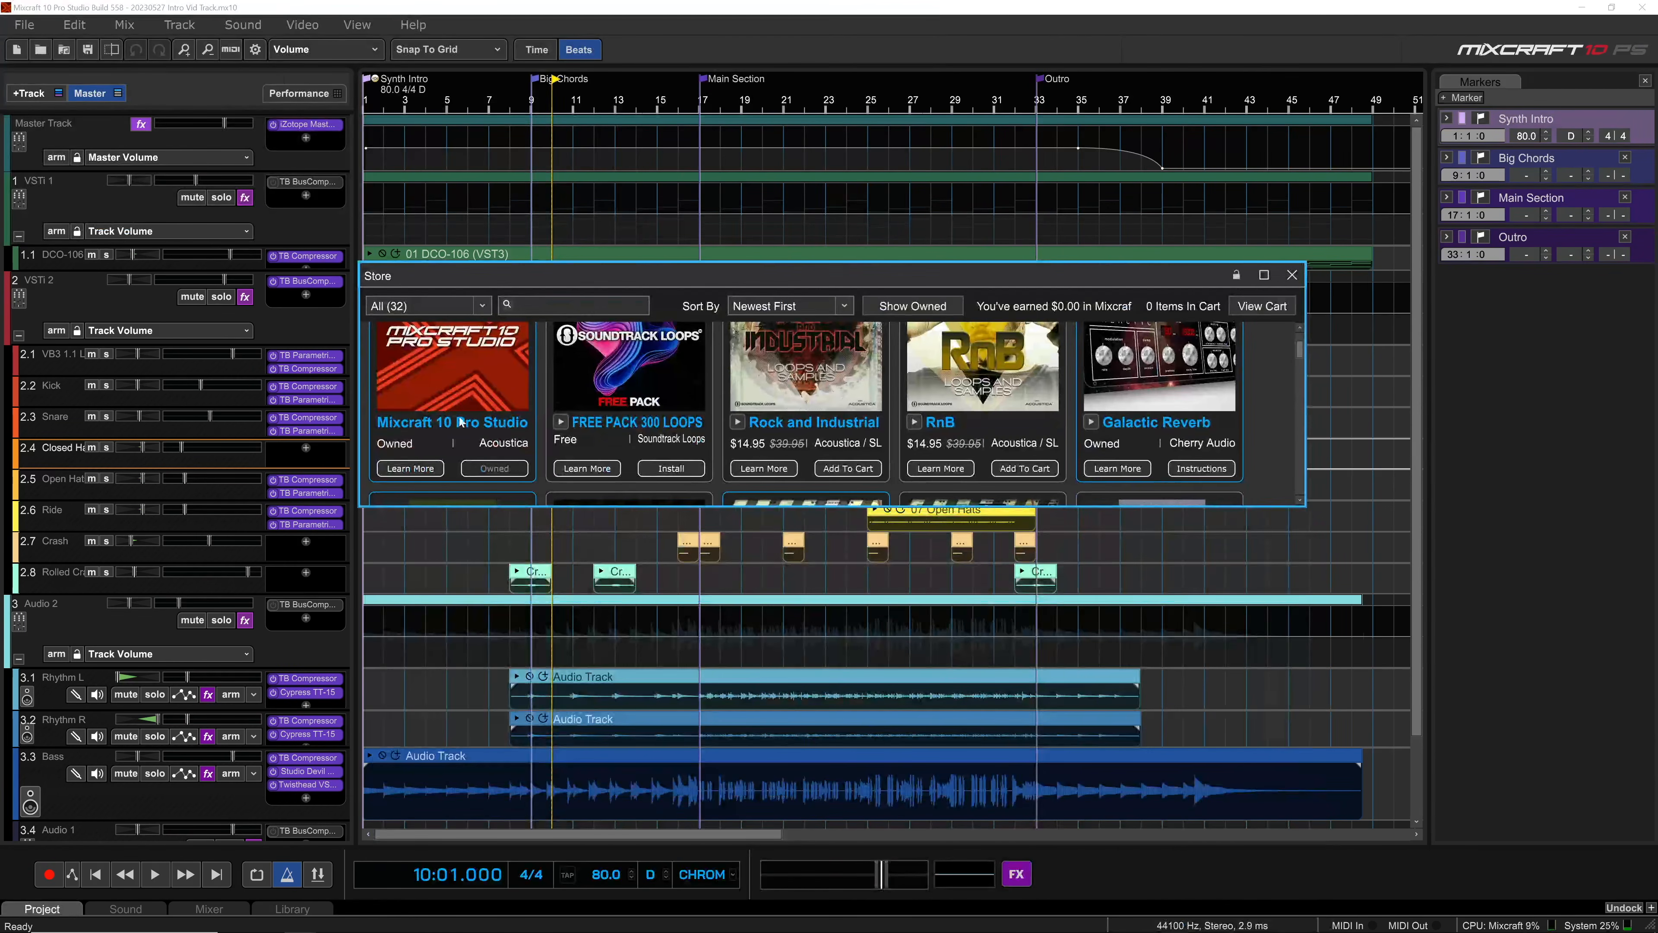
{"action": "left_click_drag", "start_coordinate": [474, 506], "coordinate": [463, 766]}
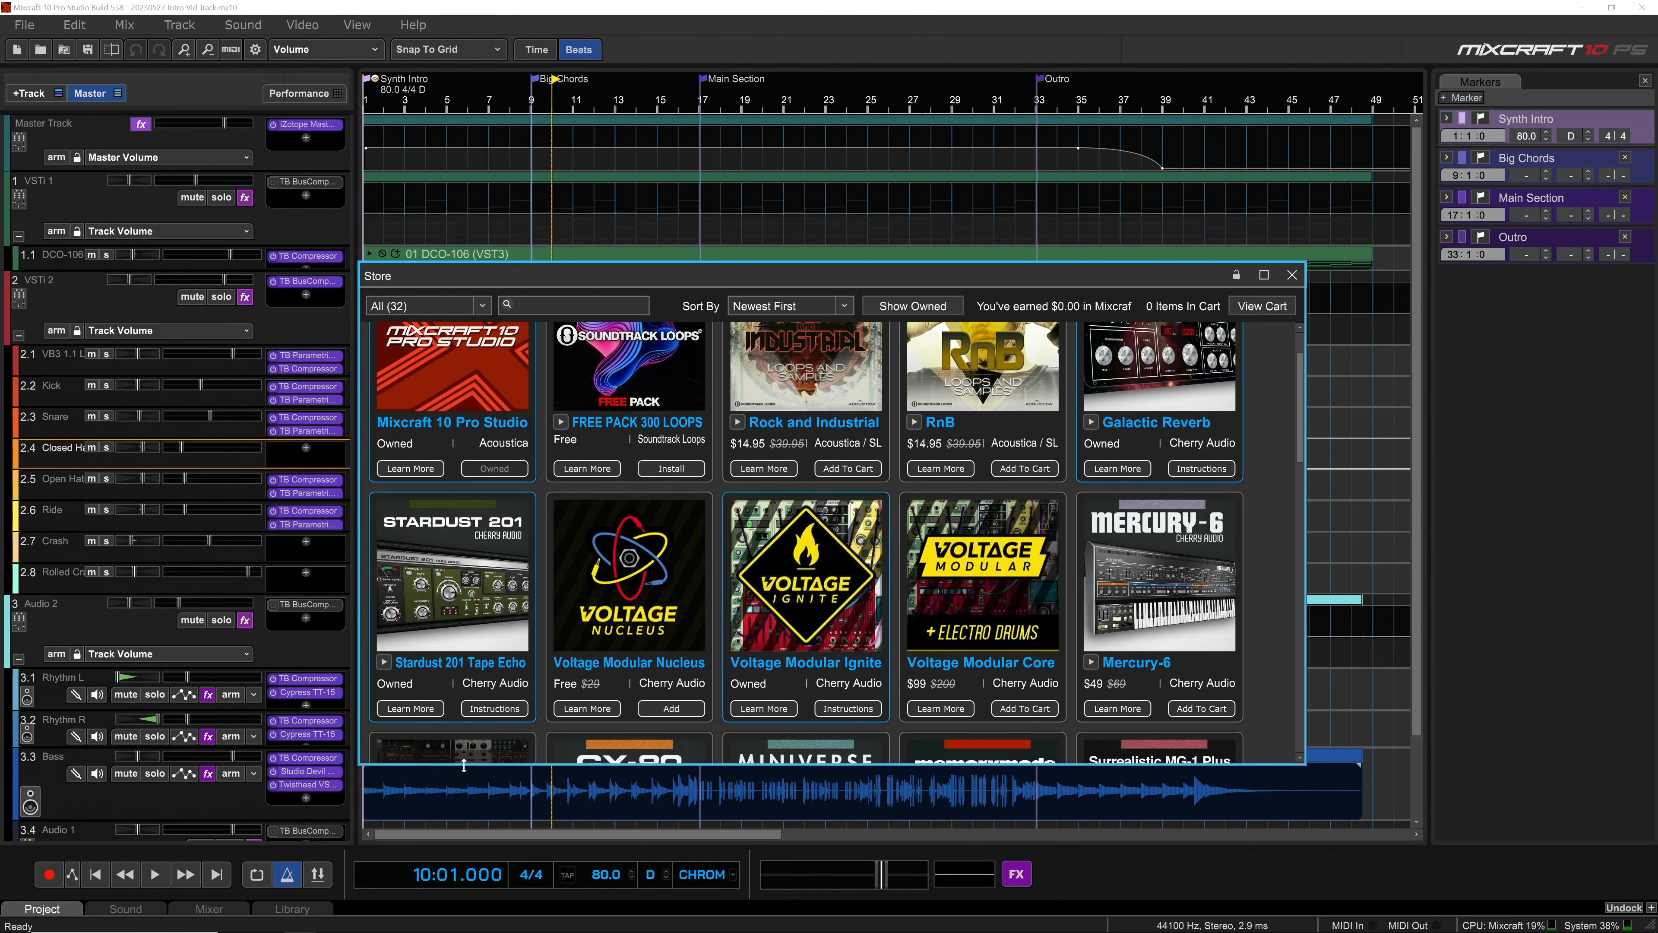
{"action": "left_click", "coordinate": [412, 27]}
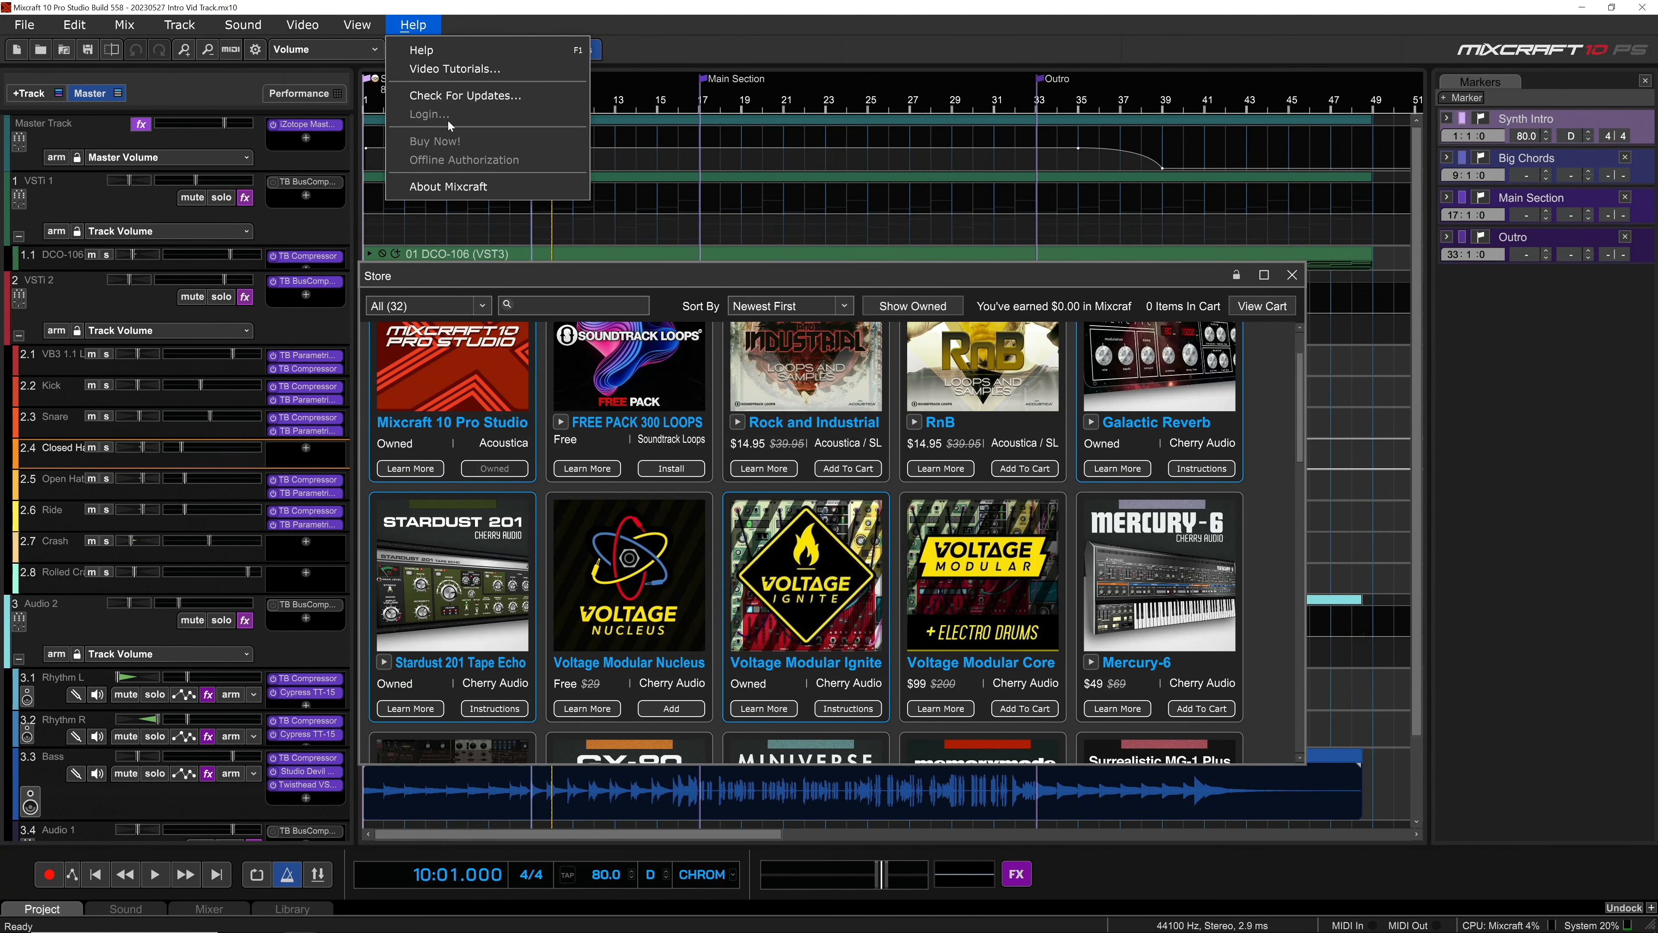
{"action": "left_click", "coordinate": [644, 48]}
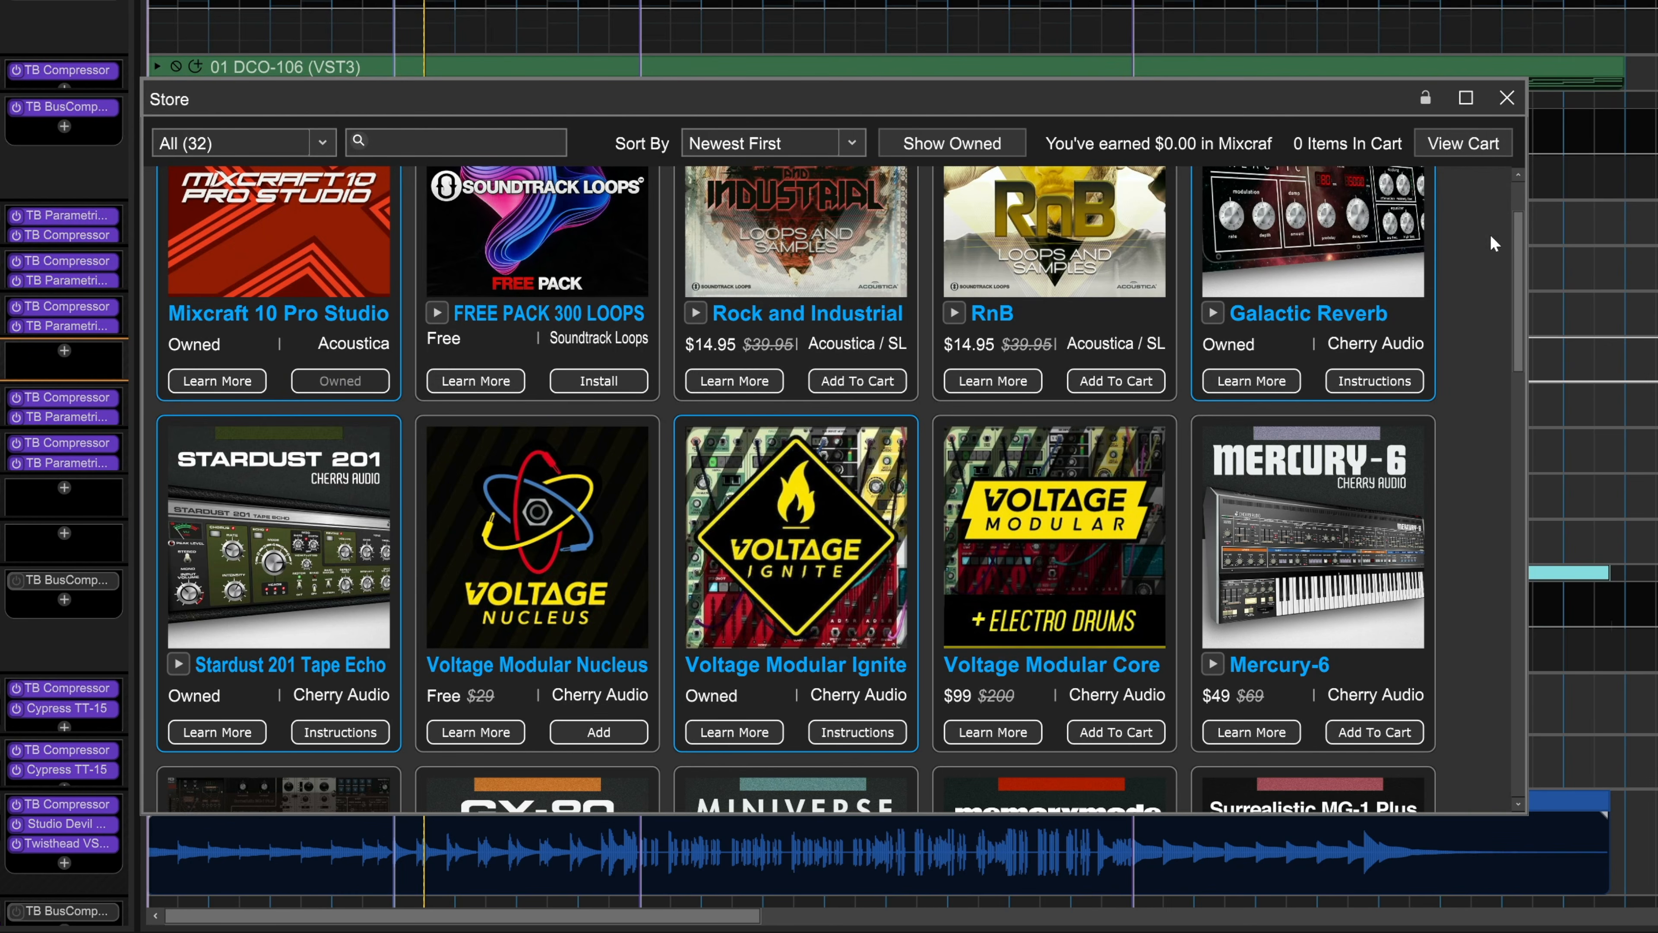
{"action": "left_click_drag", "start_coordinate": [1516, 247], "coordinate": [1501, 560]}
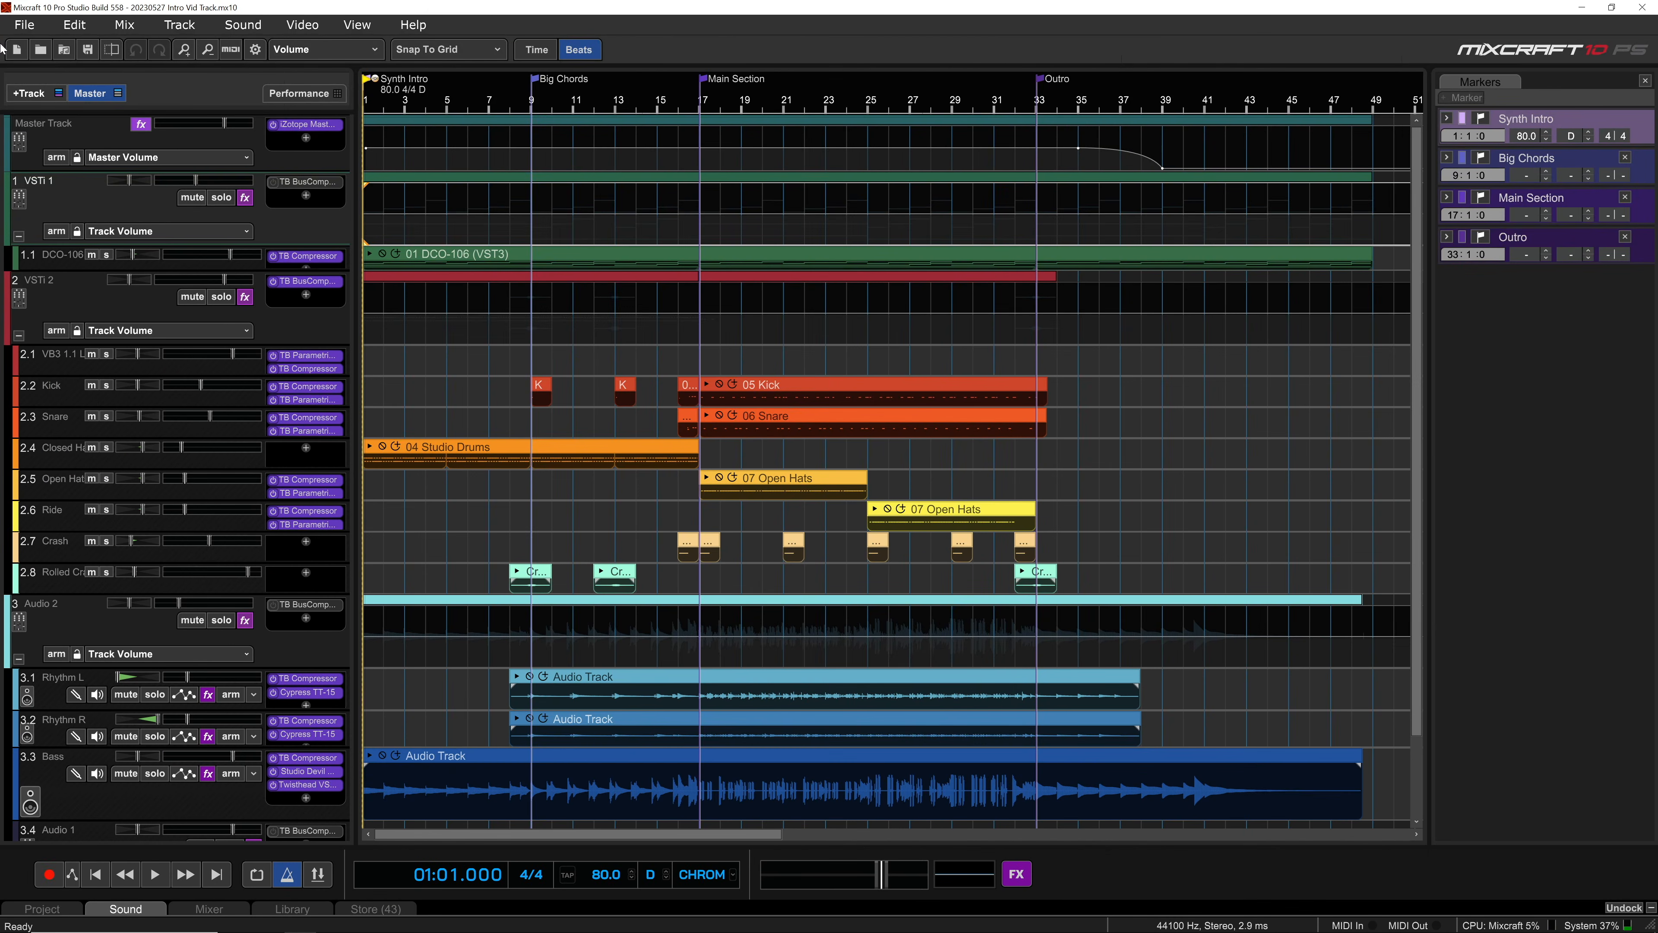
Step: Open the Plug-In Manager, show only the Effects category, and view the details of Acoustica Pro Studio Reverb
{"action": "left_click", "coordinate": [25, 25]}
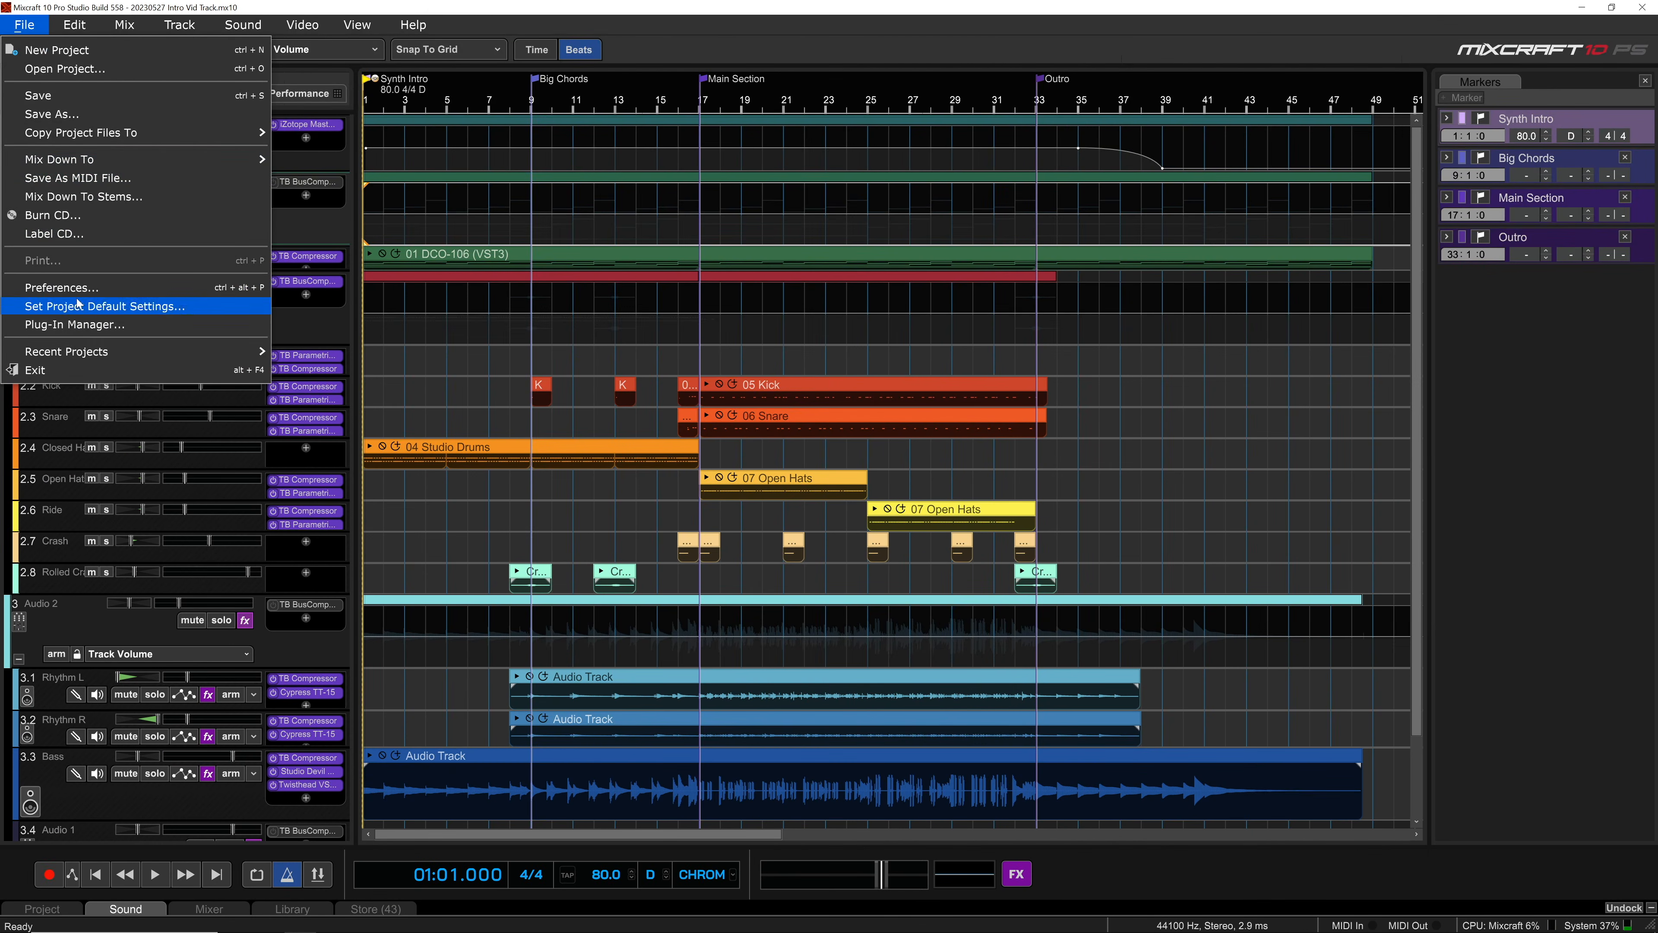
{"action": "left_click", "coordinate": [73, 324]}
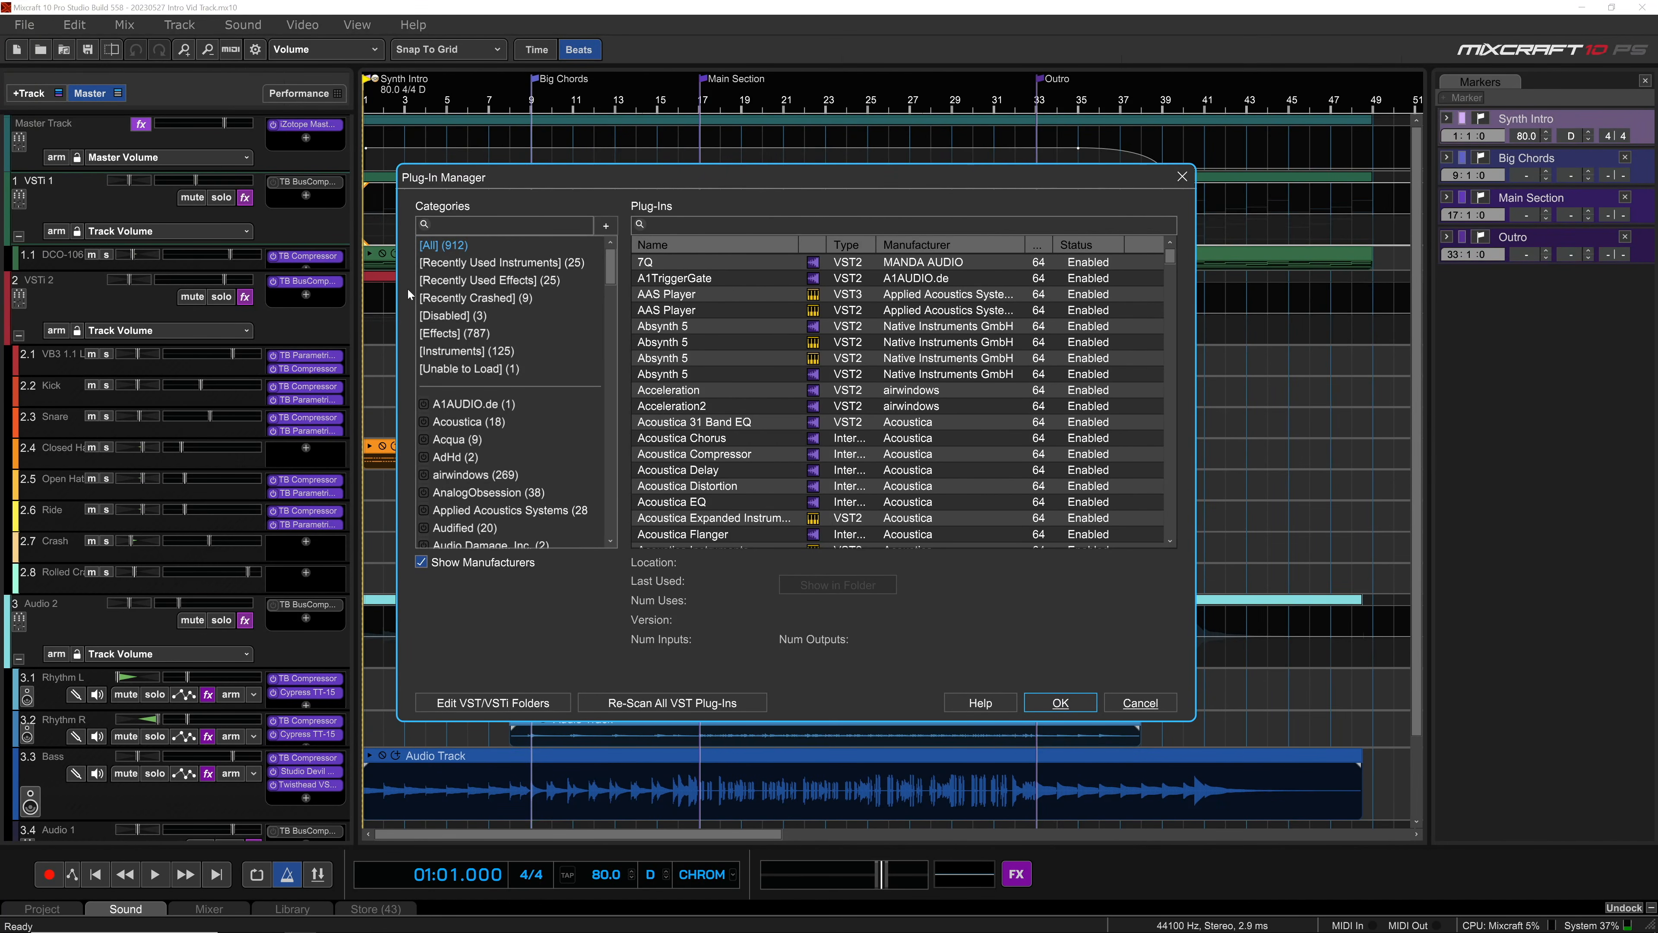
{"action": "left_click", "coordinate": [456, 333]}
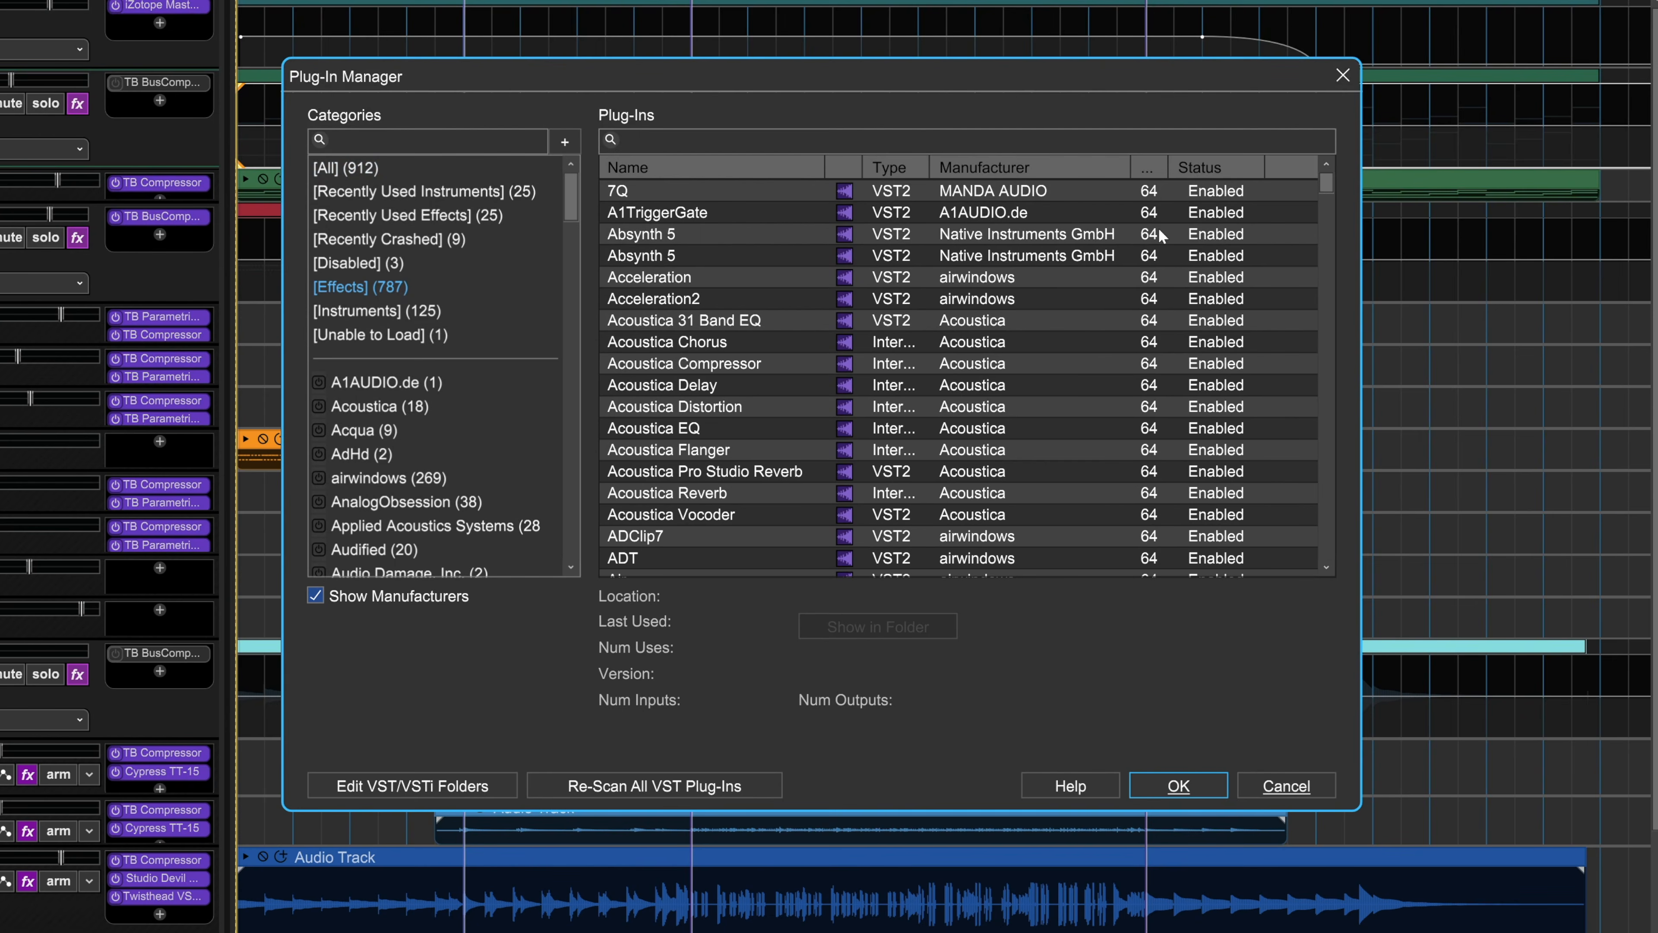
{"action": "left_click", "coordinate": [693, 472]}
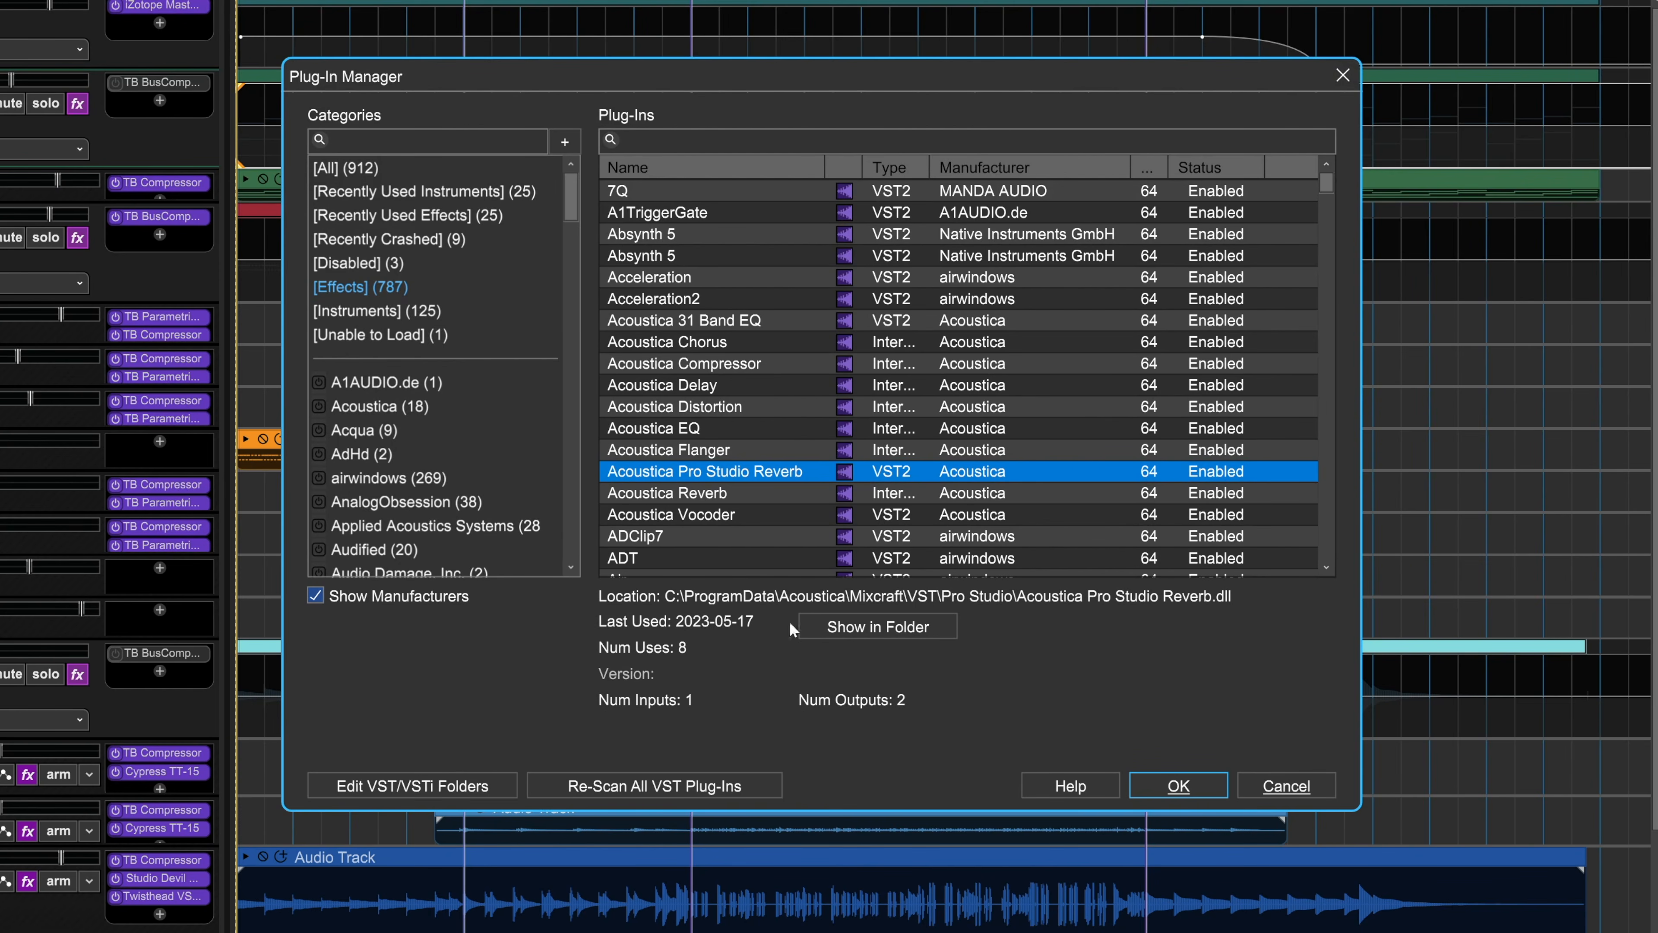
Step: Browse the manufacturer categories and set the status of Acoustica Pro Studio Reverb to Enabled (Safe Mode)
{"action": "scroll", "coordinate": [574, 575], "scroll_direction": "down", "scroll_amount": 5}
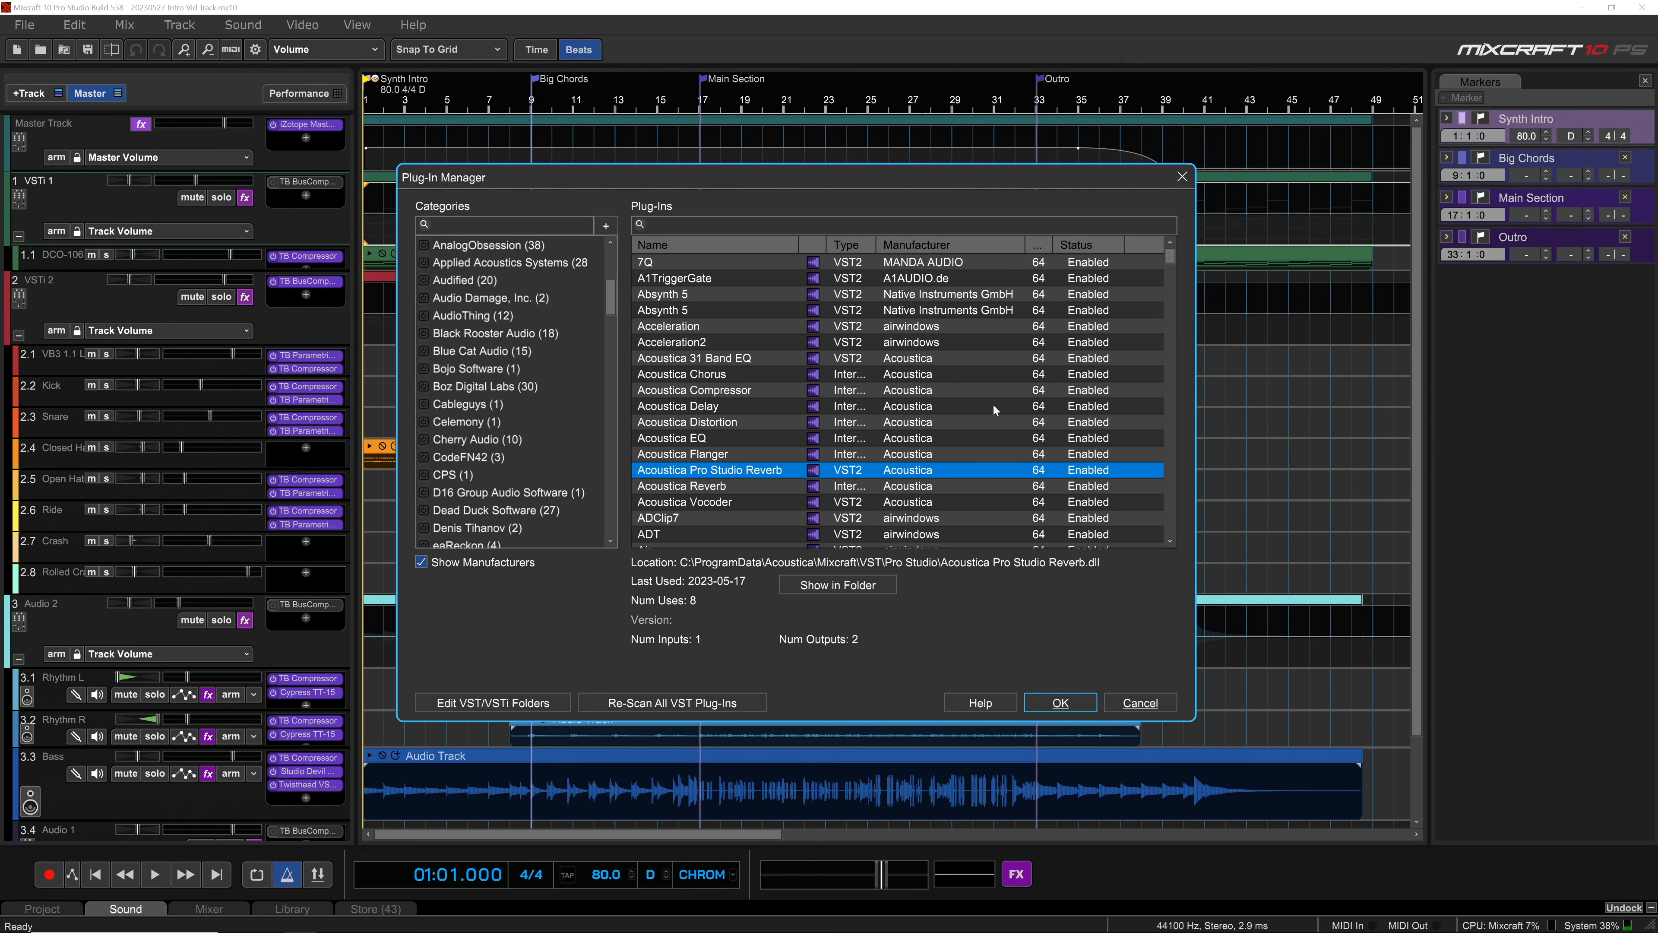
{"action": "left_click", "coordinate": [1118, 470]}
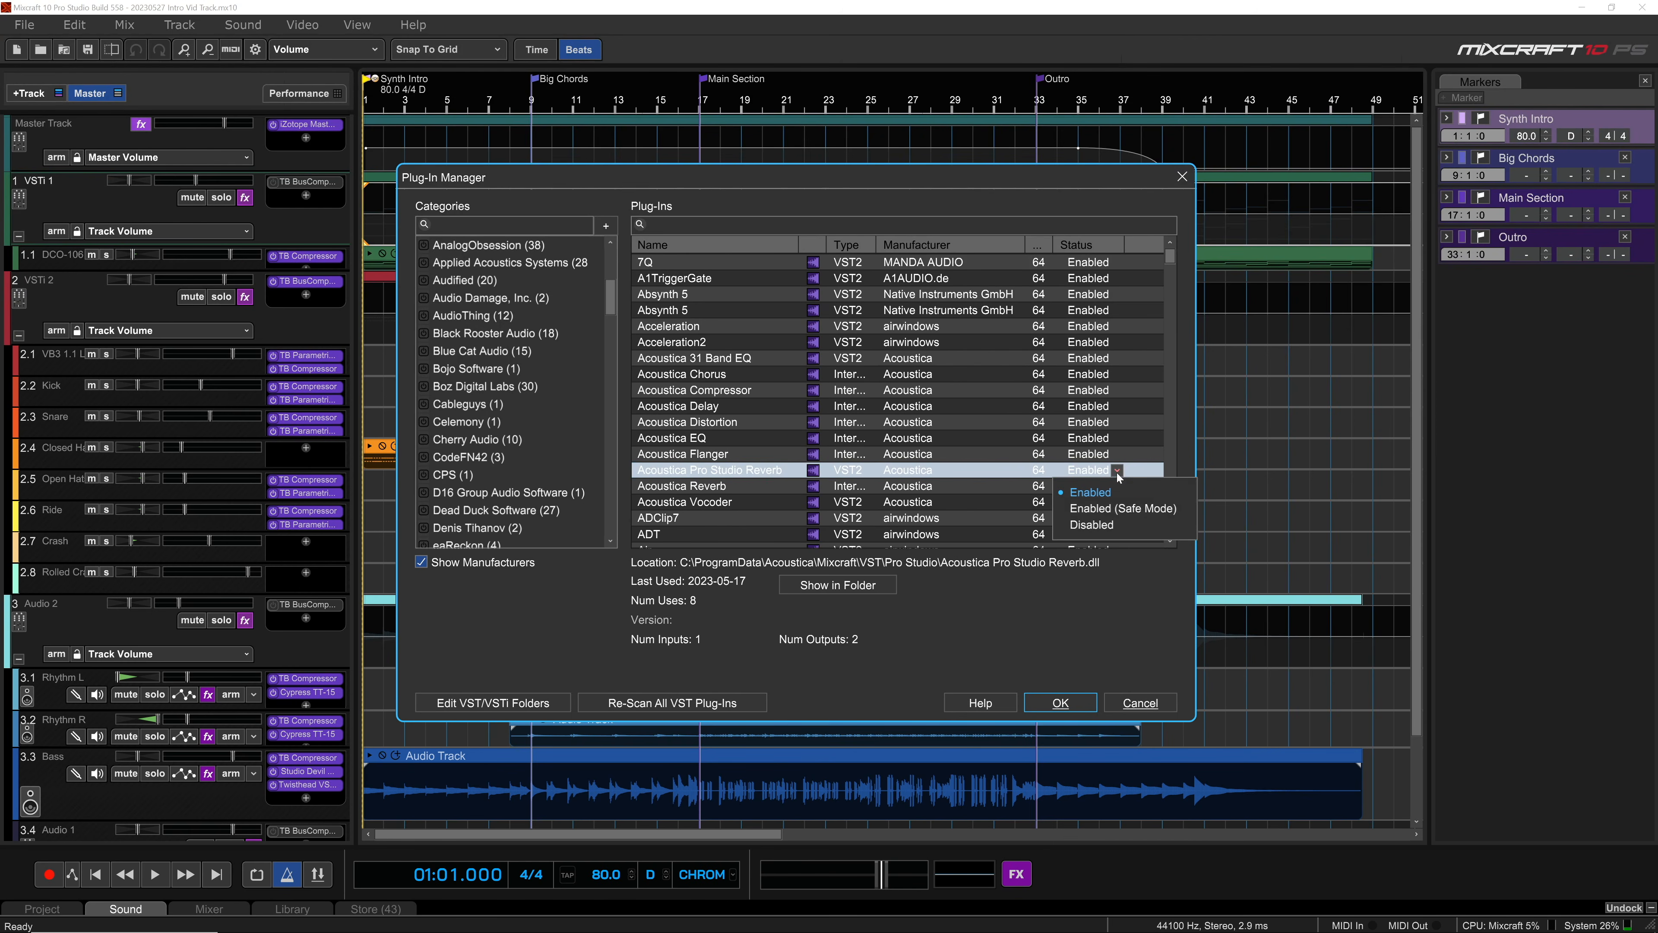
{"action": "left_click", "coordinate": [1142, 509]}
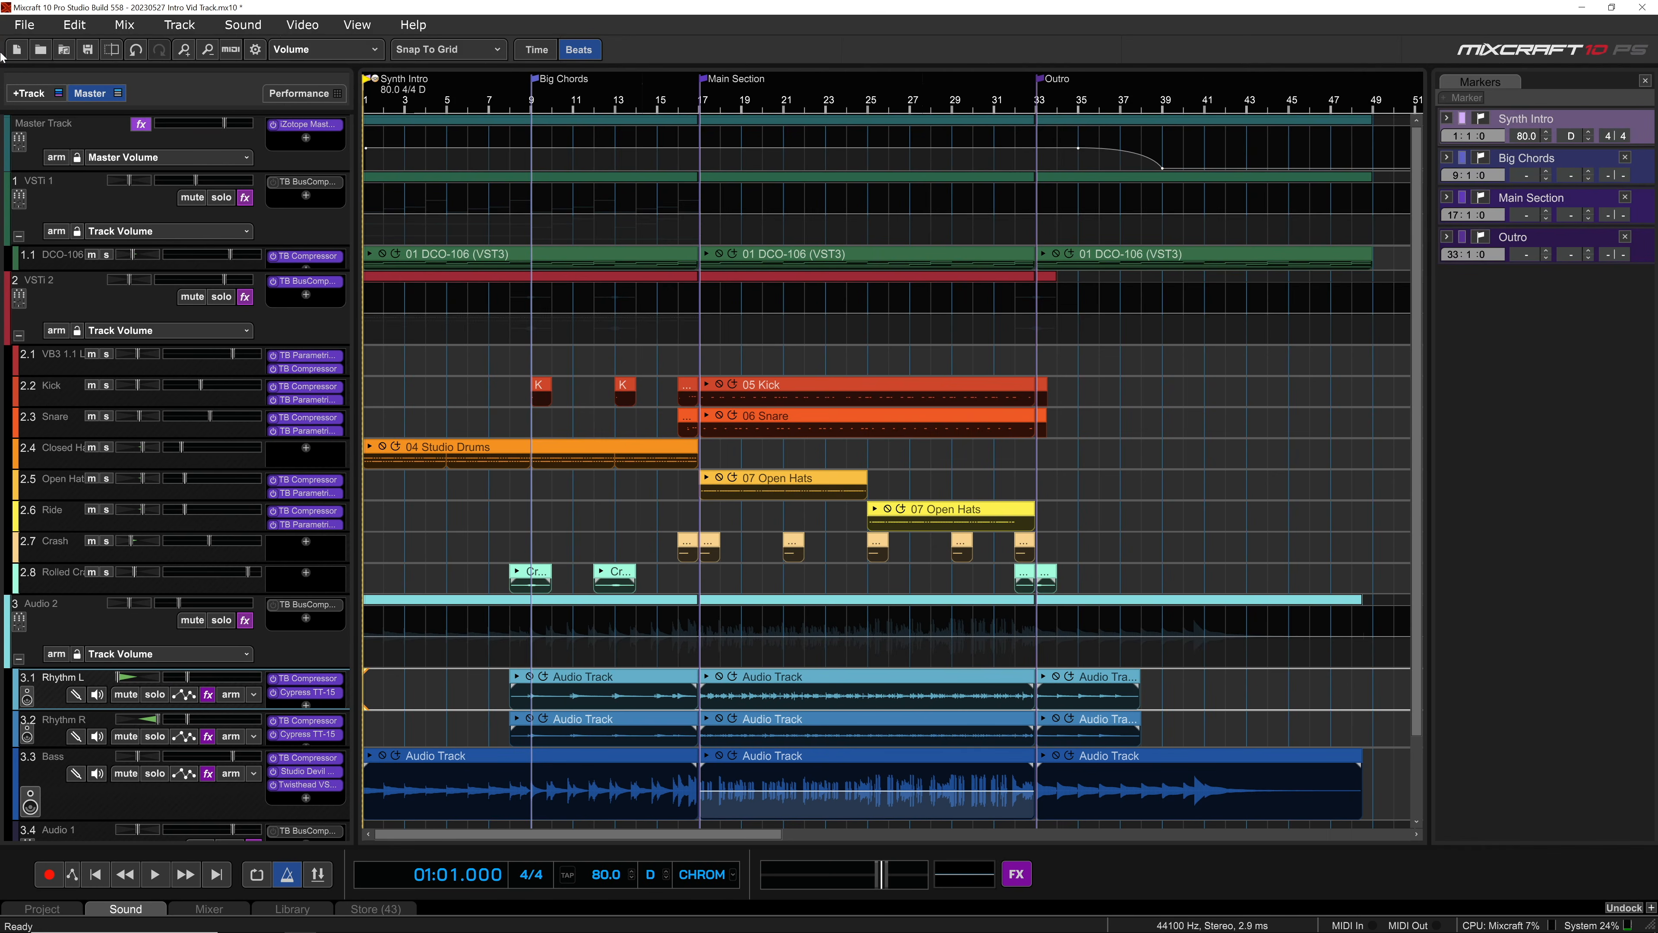
Step: Select the Master Track's segments for bars 1 to 17 and the Main Section, and the VSTi 2 group's segment for bars 1 to 17
{"action": "left_click", "coordinate": [490, 119]}
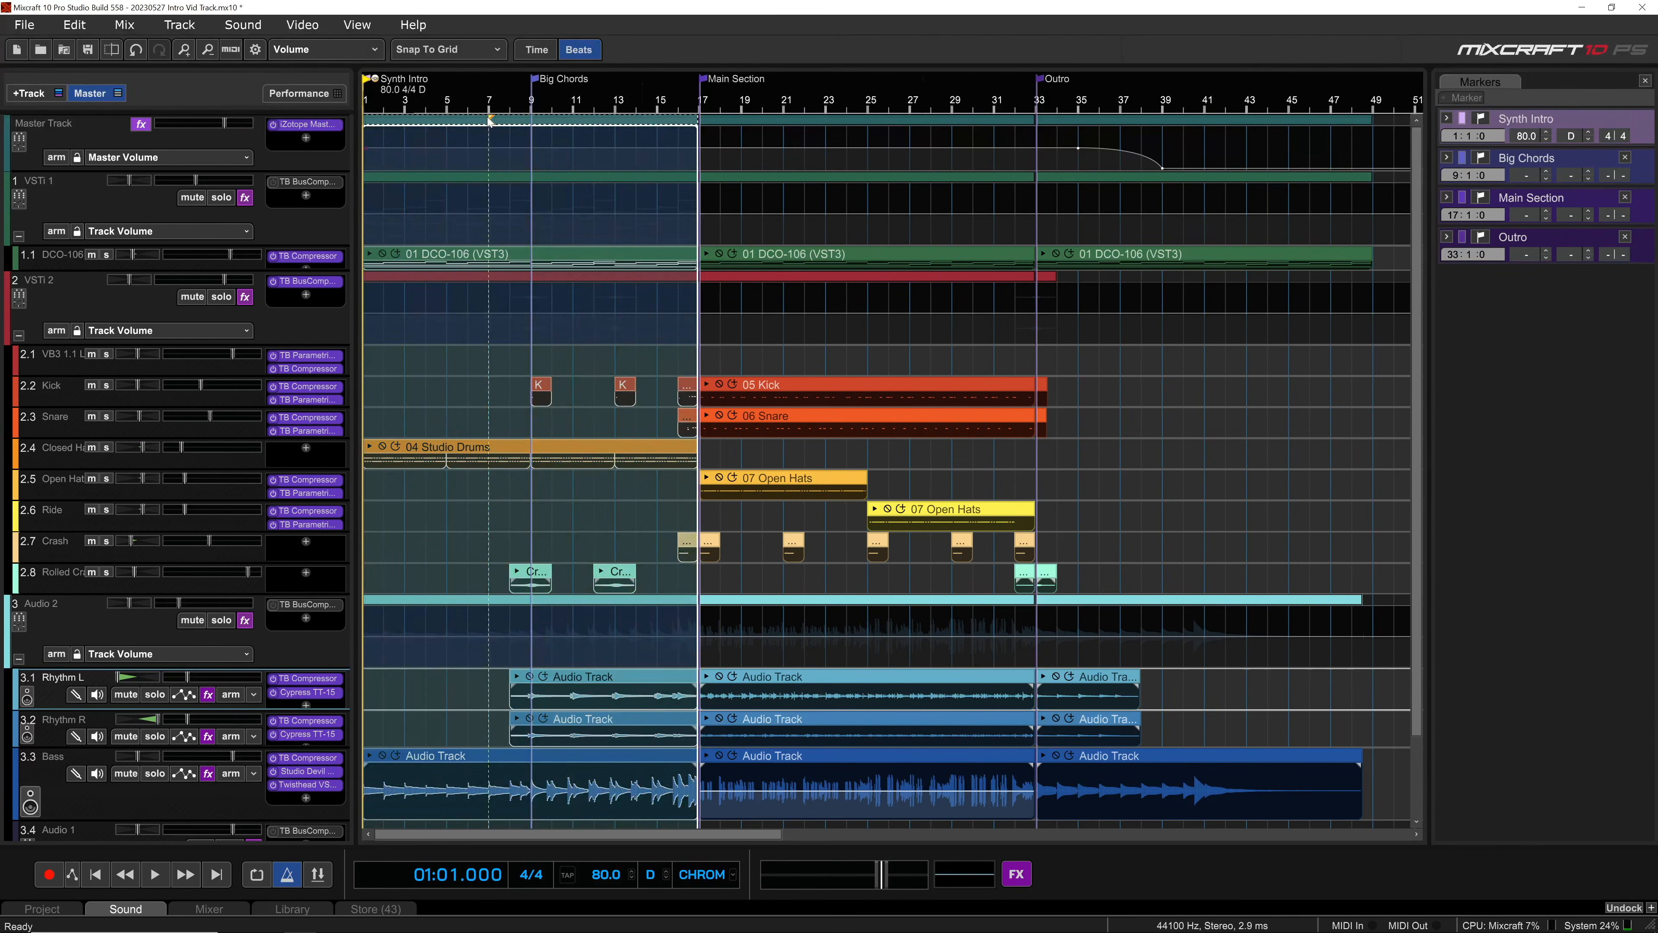
{"action": "left_click_drag", "start_coordinate": [488, 118], "coordinate": [745, 135]}
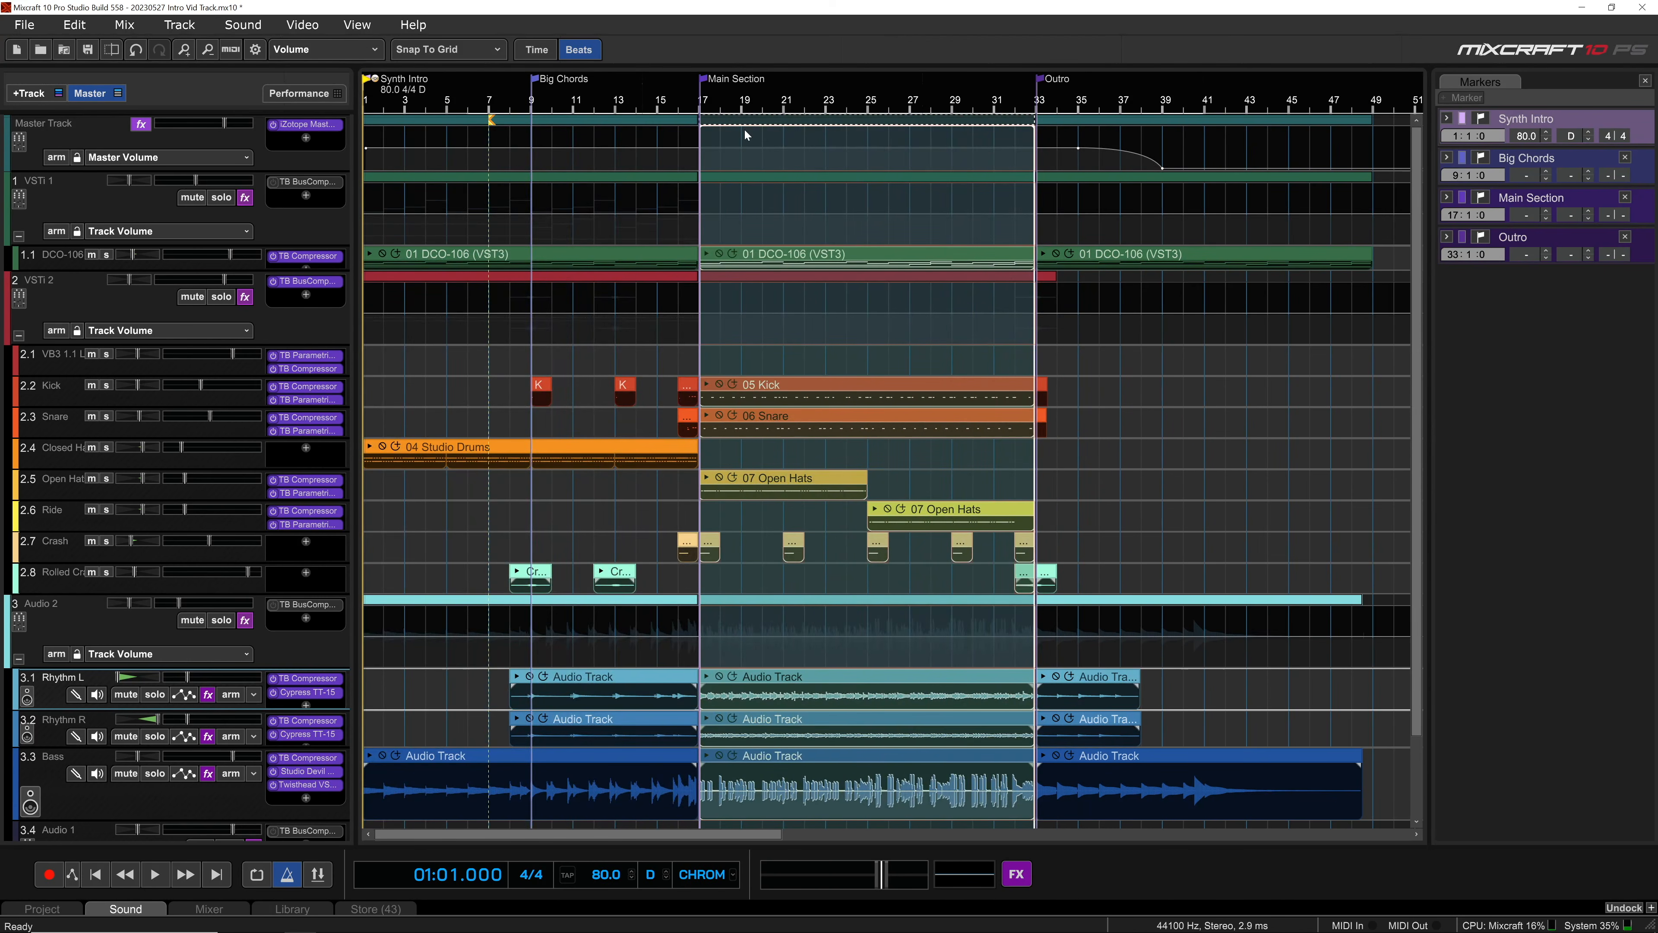
{"action": "left_click", "coordinate": [637, 275]}
{"action": "mouse_move", "coordinate": [637, 275]}
{"action": "left_mouse_down"}
{"action": "mouse_move", "coordinate": [804, 275]}
{"action": "mouse_move", "coordinate": [637, 275]}
{"action": "left_mouse_up"}
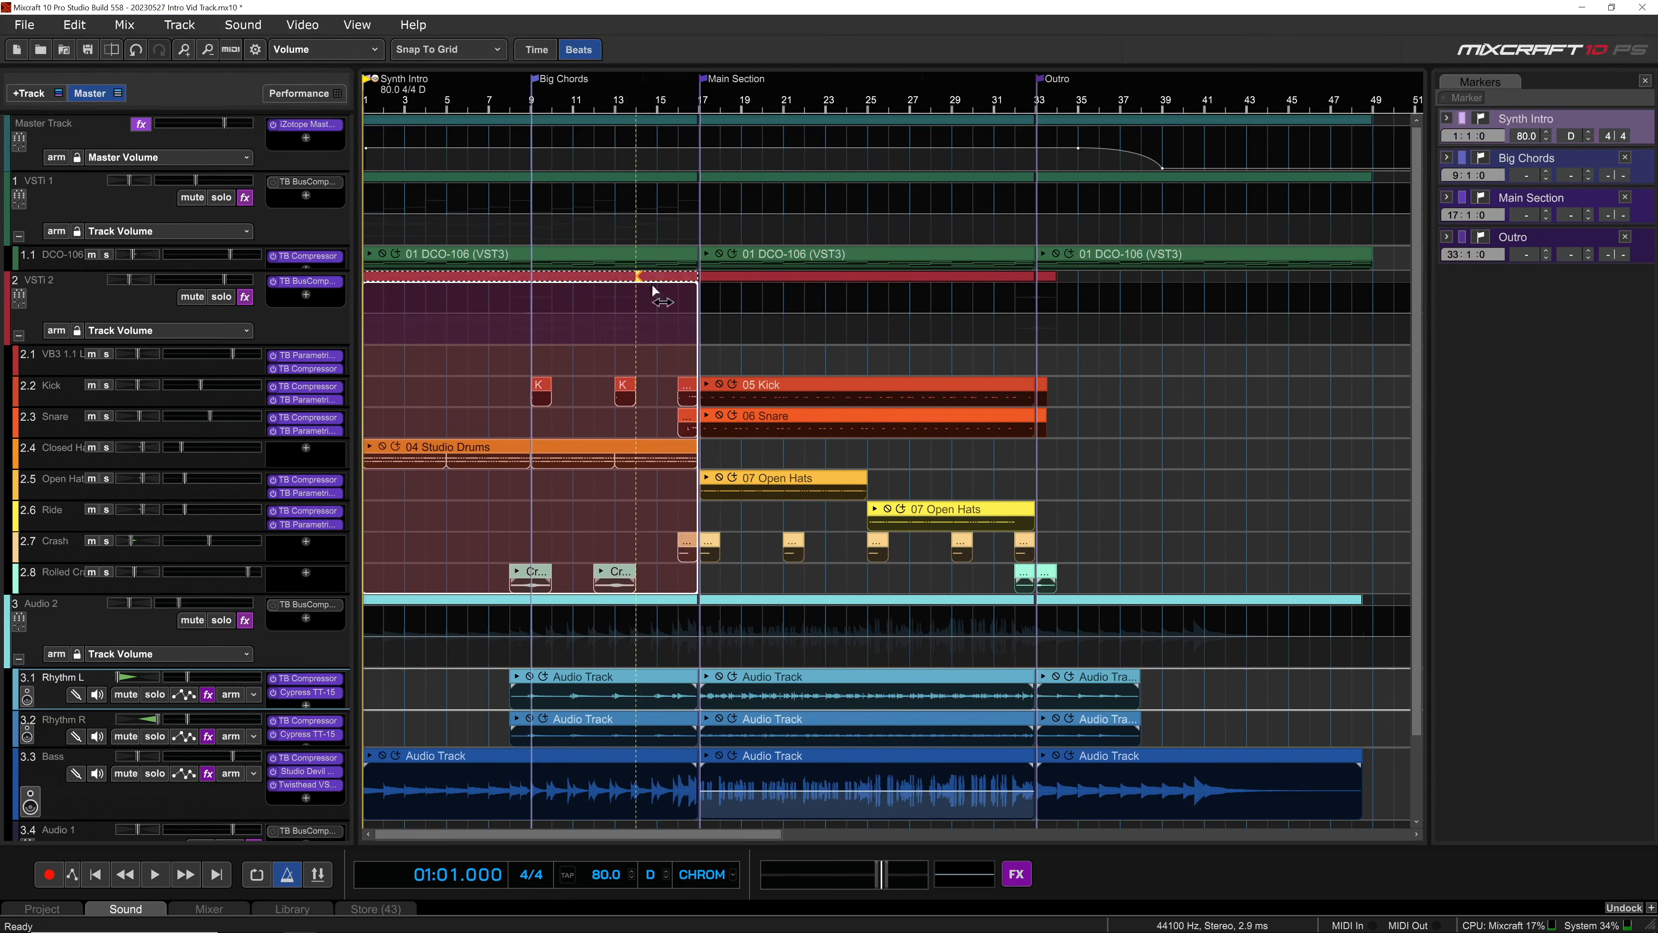
{"action": "left_click_drag", "start_coordinate": [739, 285], "coordinate": [945, 282]}
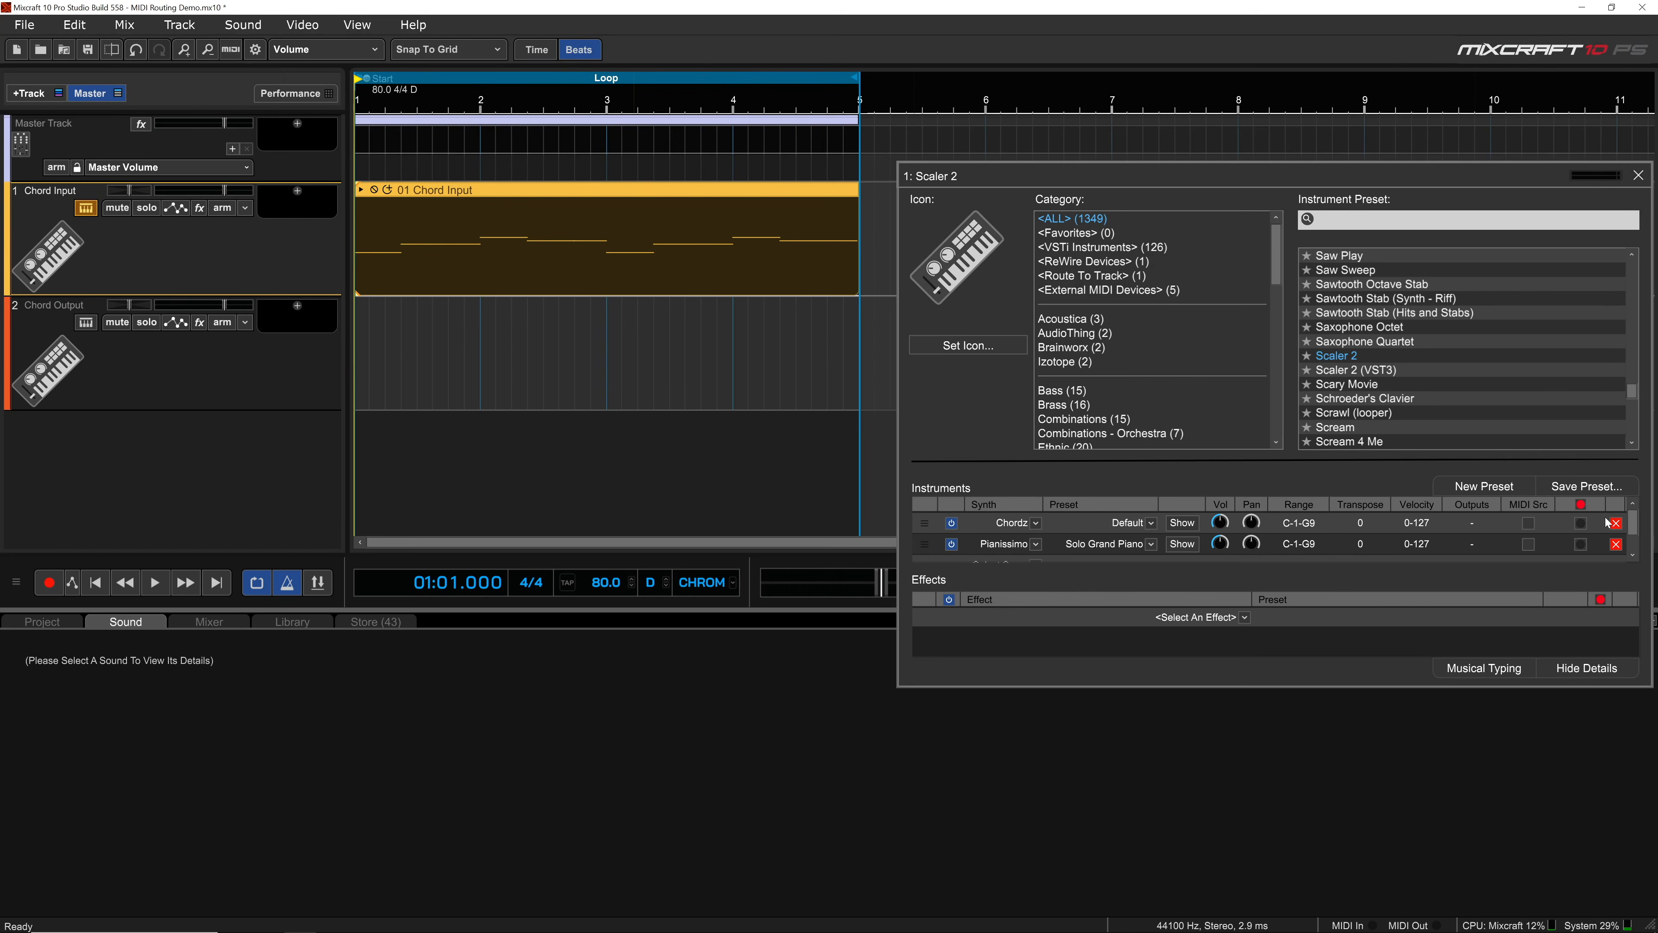
Step: Record-enable the Chordz plug-in on the Chord Input track and start recording on Chord Output with [1] Chordz as its MIDI device
{"action": "left_click", "coordinate": [1581, 526]}
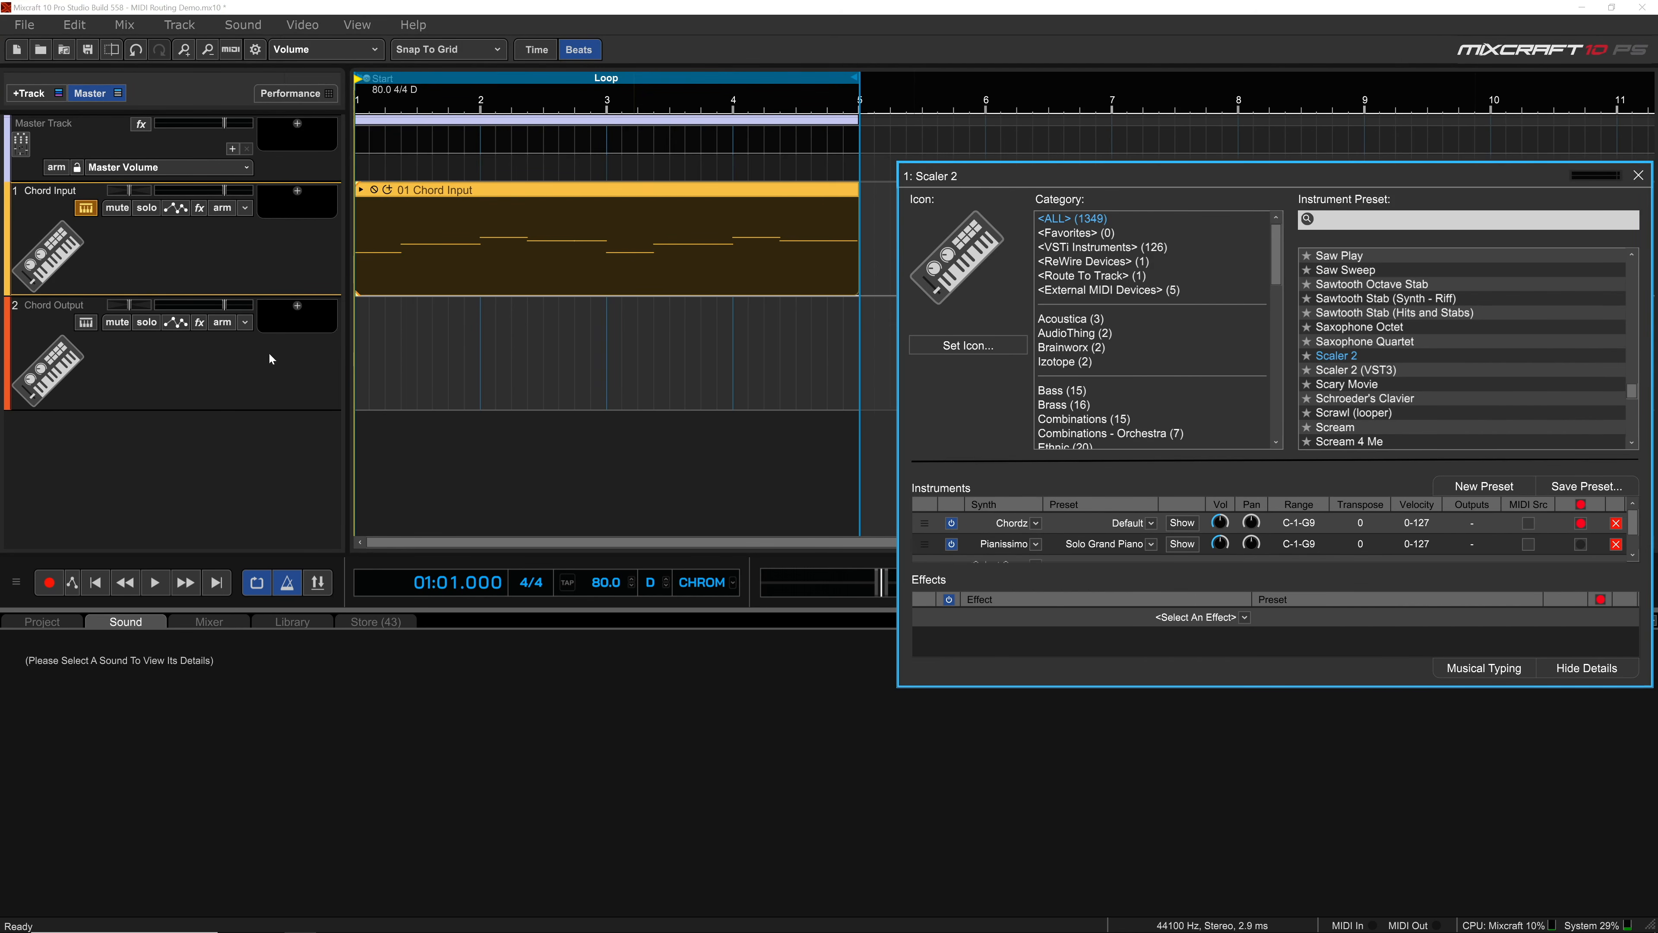
{"action": "left_click", "coordinate": [245, 323]}
{"action": "left_click", "coordinate": [324, 367]}
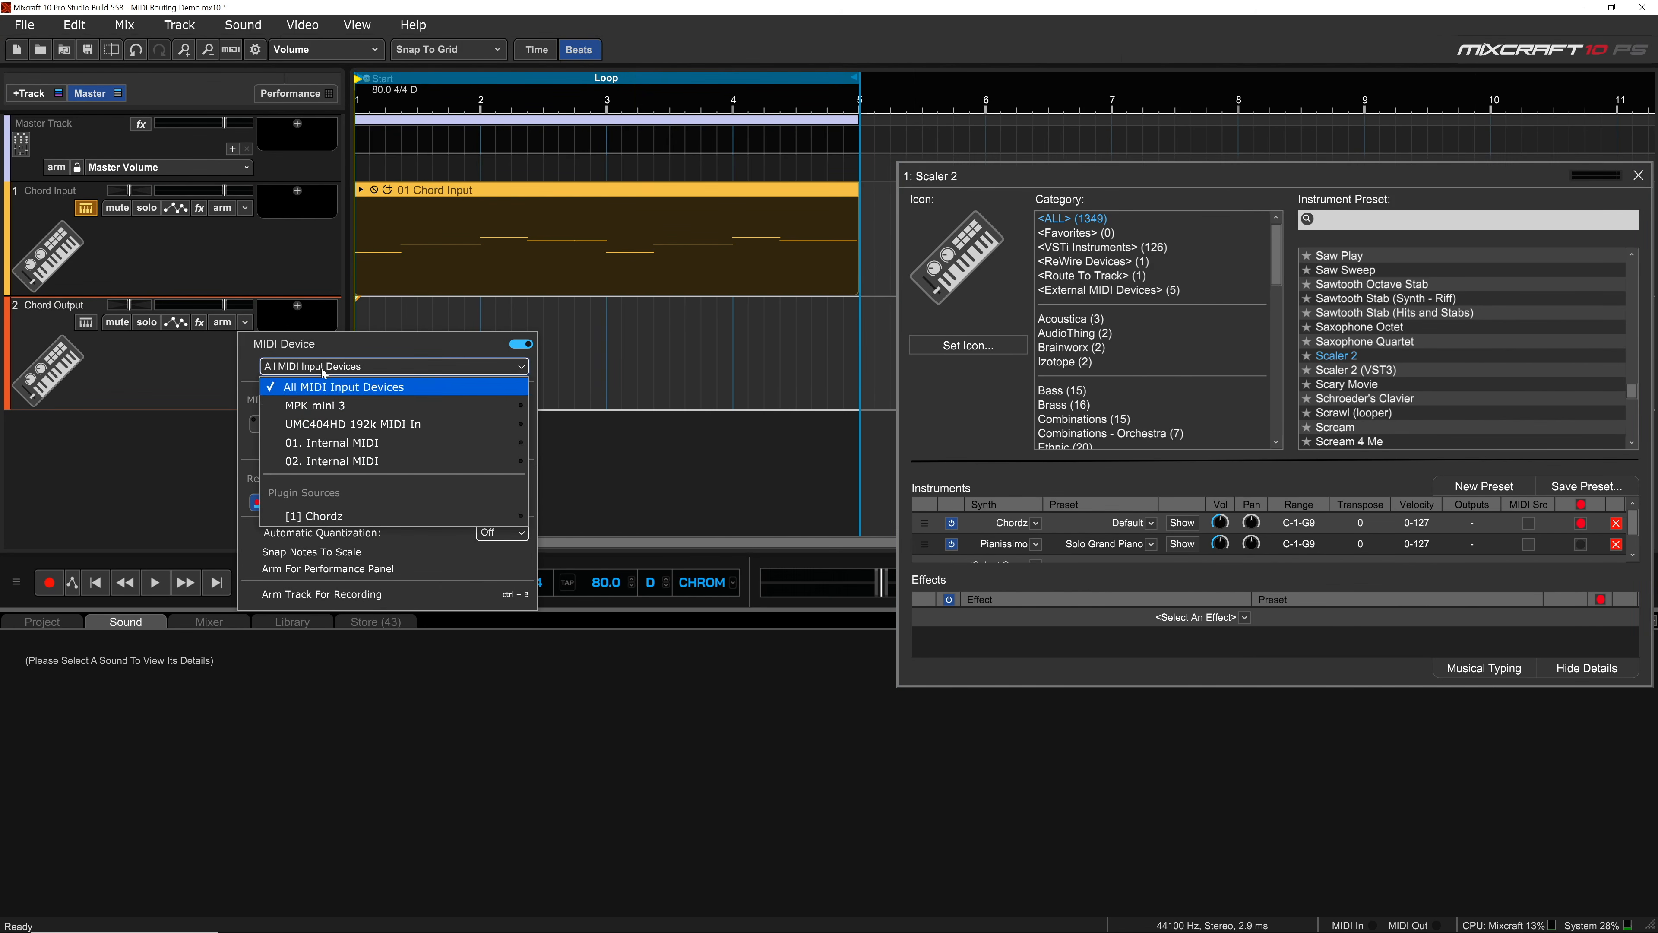
{"action": "left_click", "coordinate": [341, 516]}
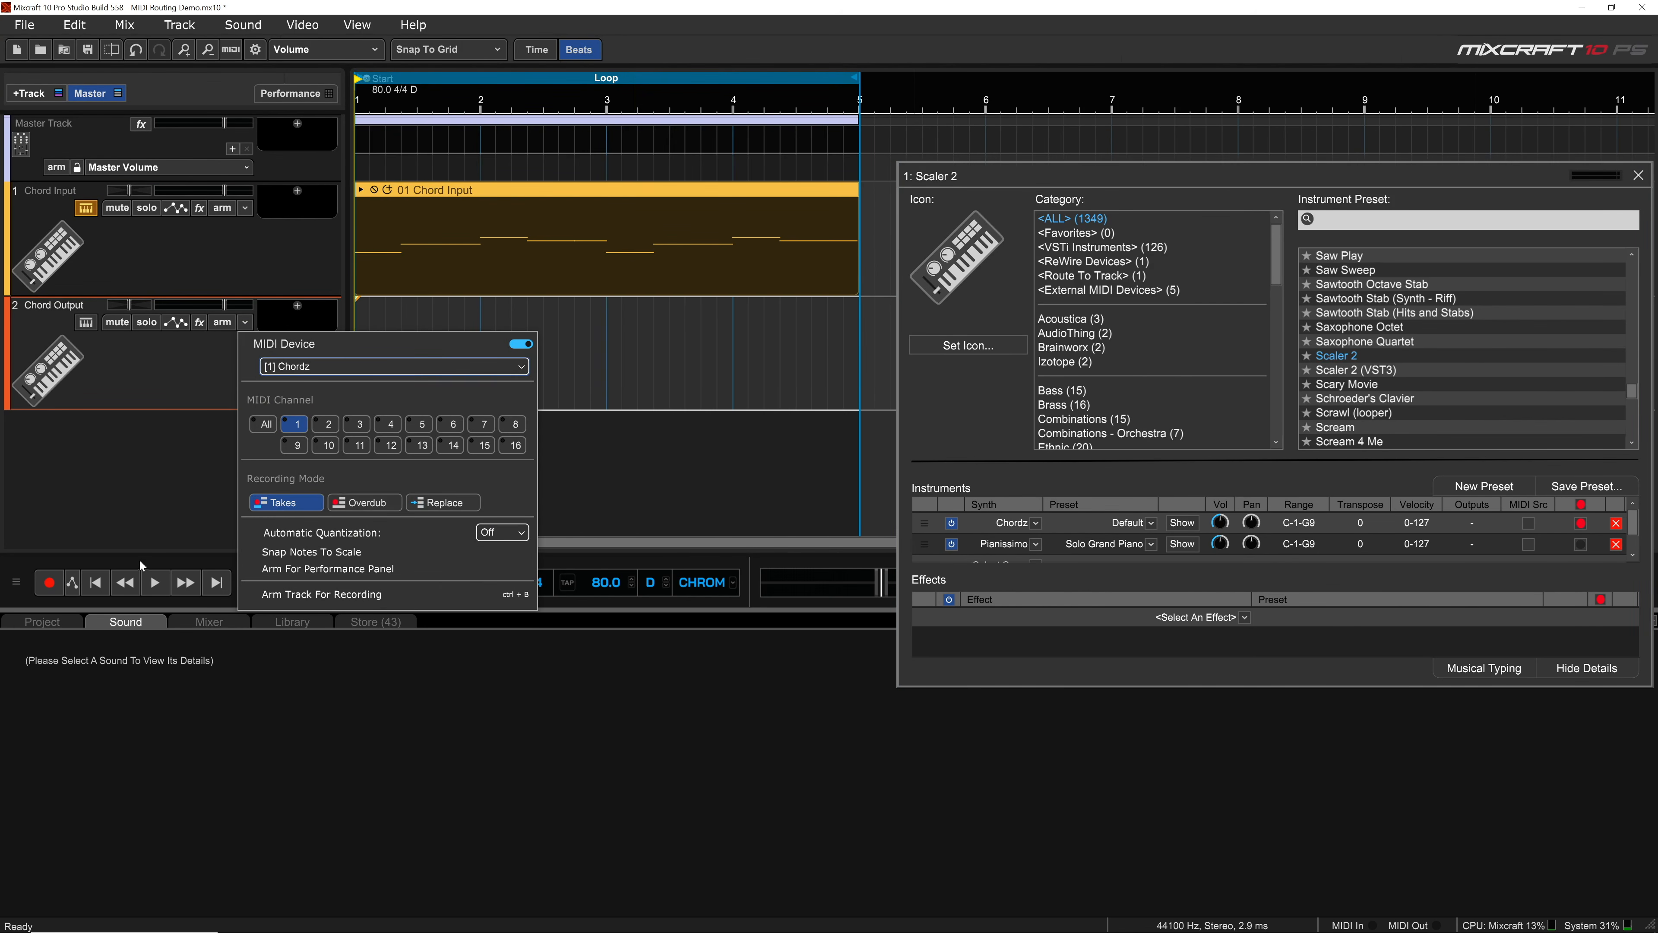
{"action": "left_click", "coordinate": [52, 582]}
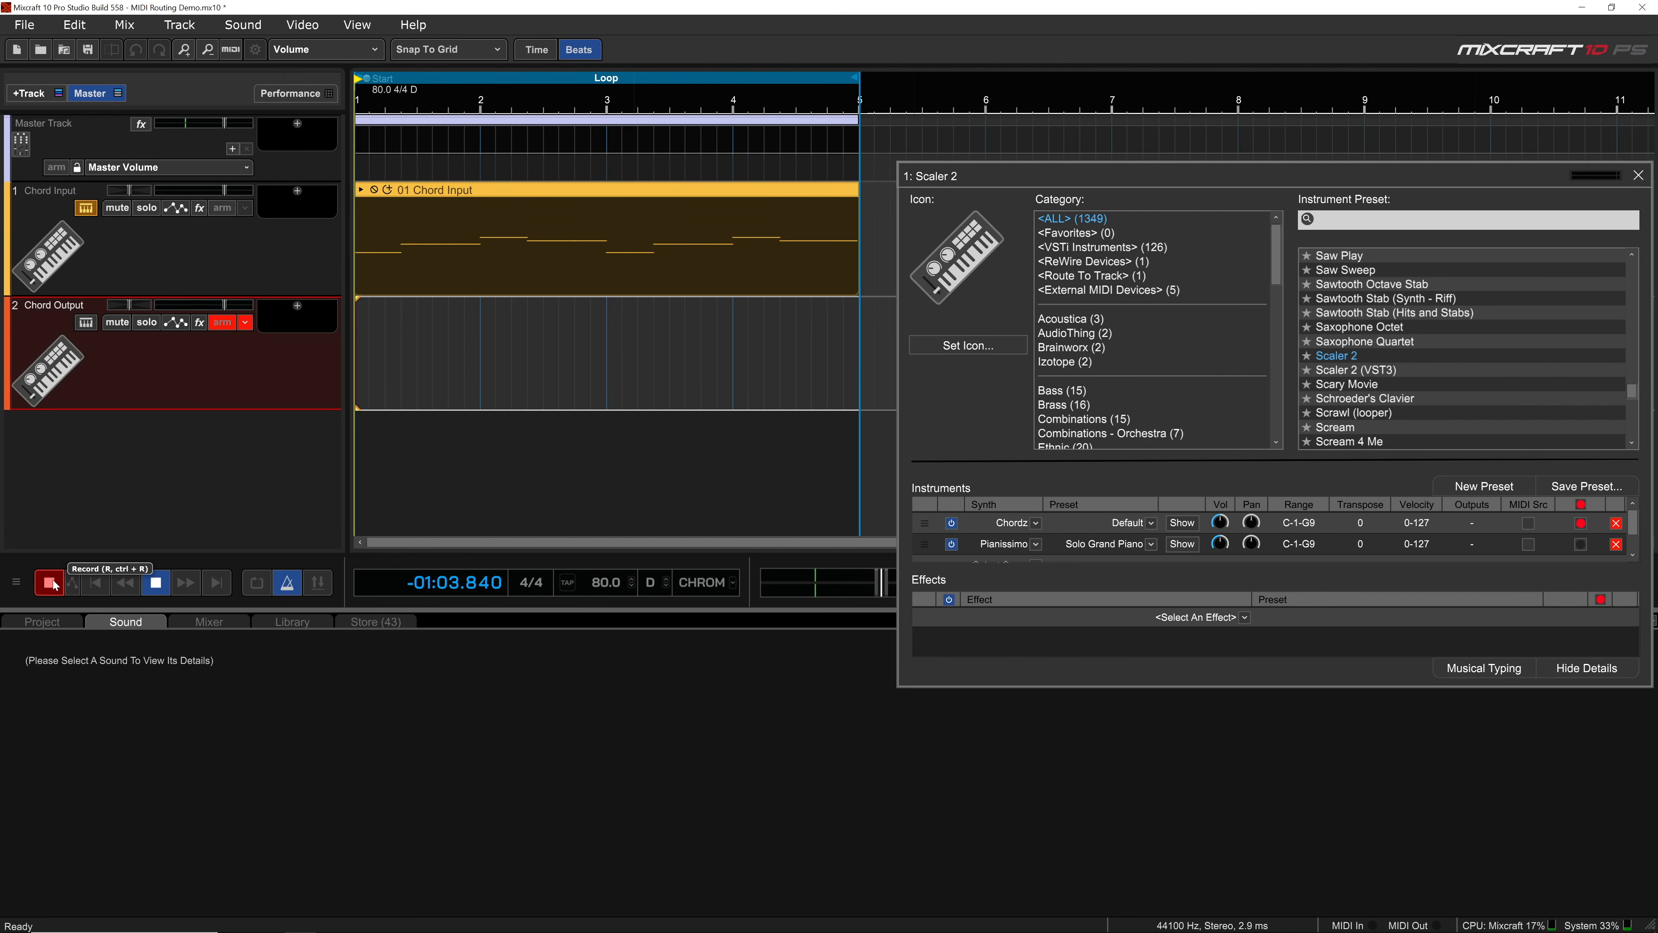